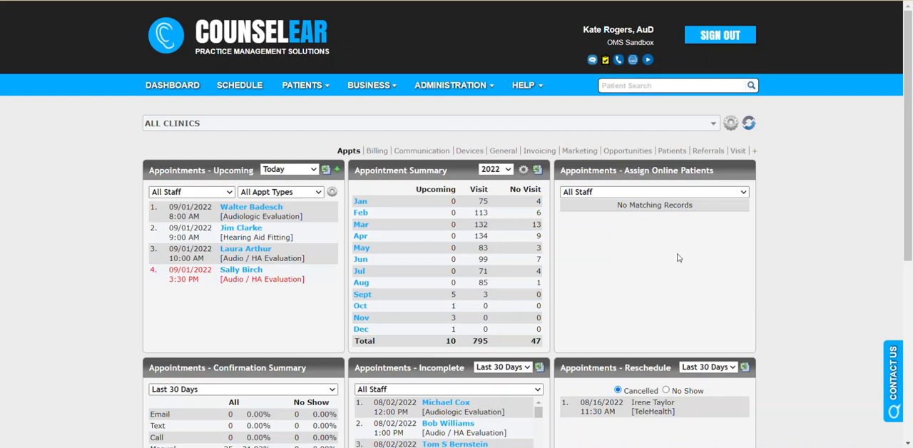
# - Start a new appointment in the schedule for Thursday 09/01/2022 at 12:00 PM and assign the existing patient to it
pyautogui.click(239, 85)
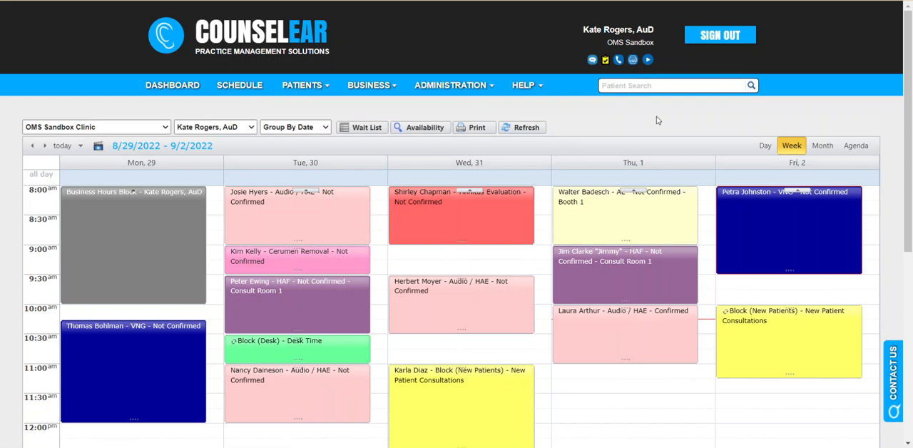
pyautogui.scroll(-1, 669, 194)
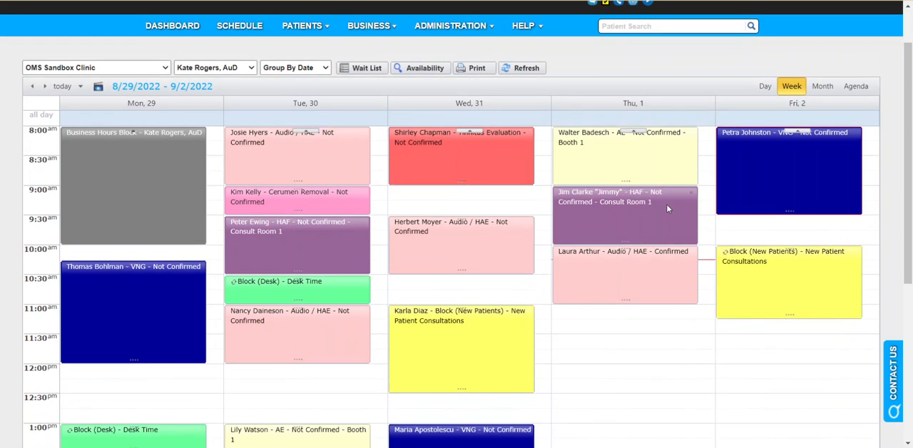
pyautogui.doubleClick(614, 367)
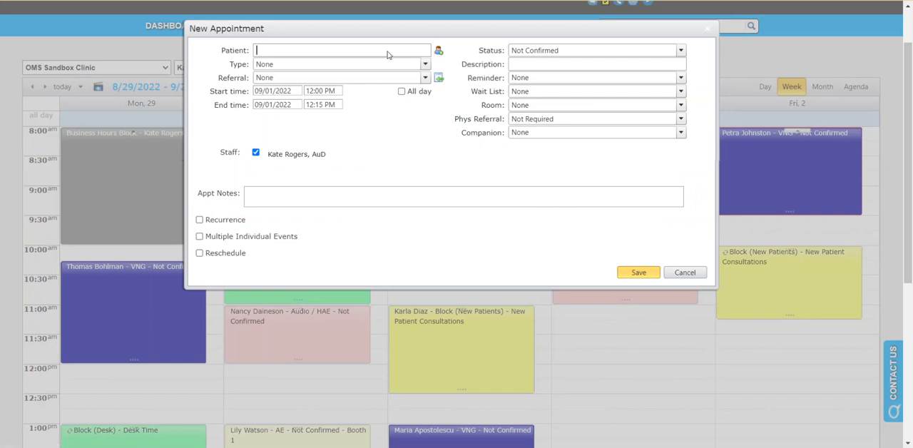
pyautogui.write('laura a')
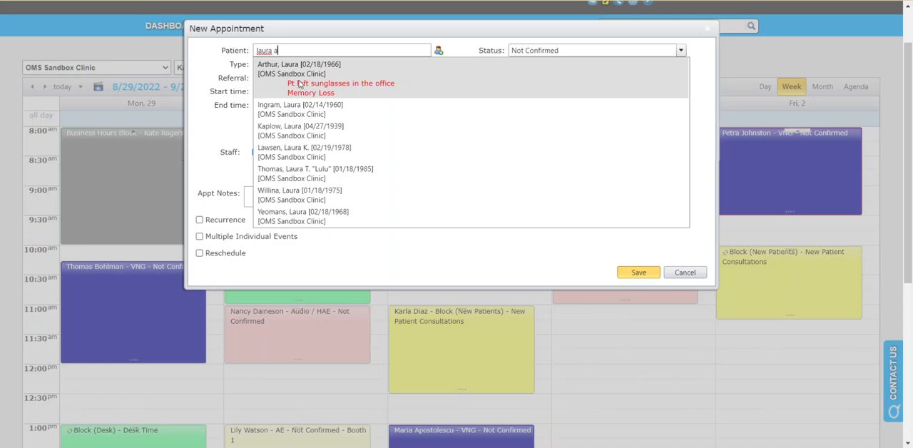
pyautogui.click(347, 80)
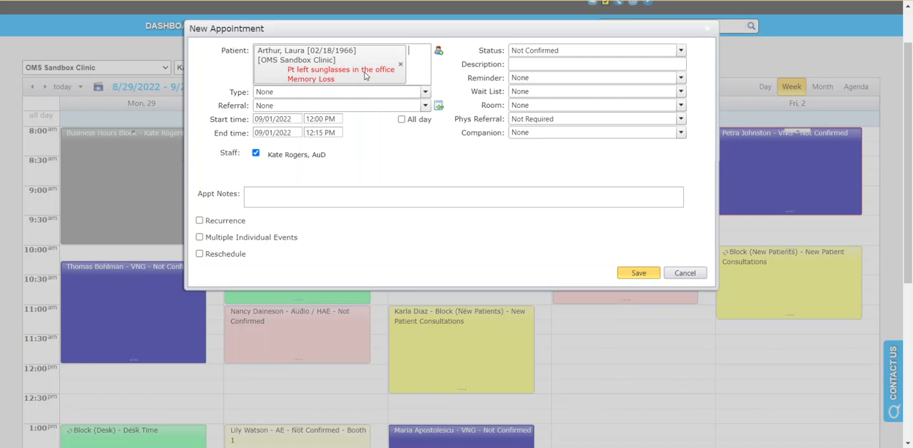
# - Set the new appointment's type to AE and its referral source to Newsletter
pyautogui.click(422, 92)
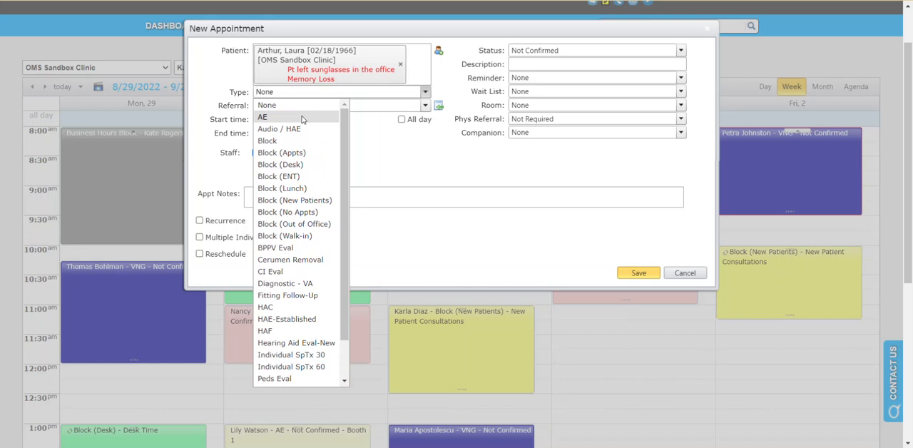
pyautogui.click(302, 116)
pyautogui.click(362, 107)
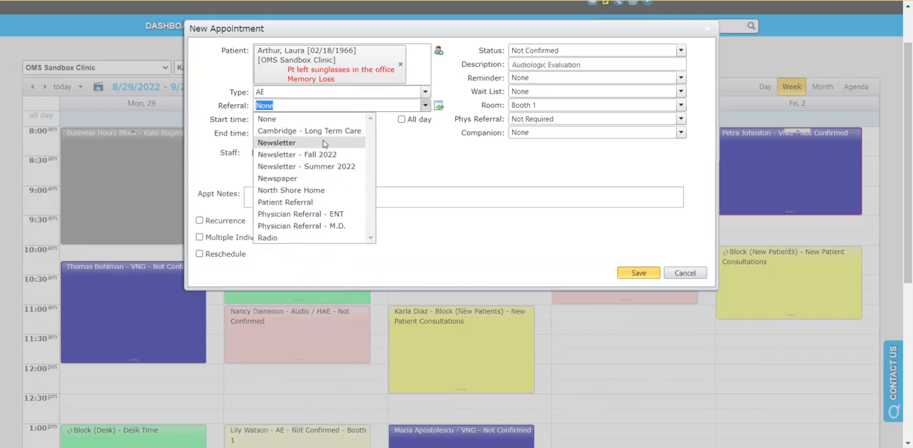
pyautogui.click(323, 143)
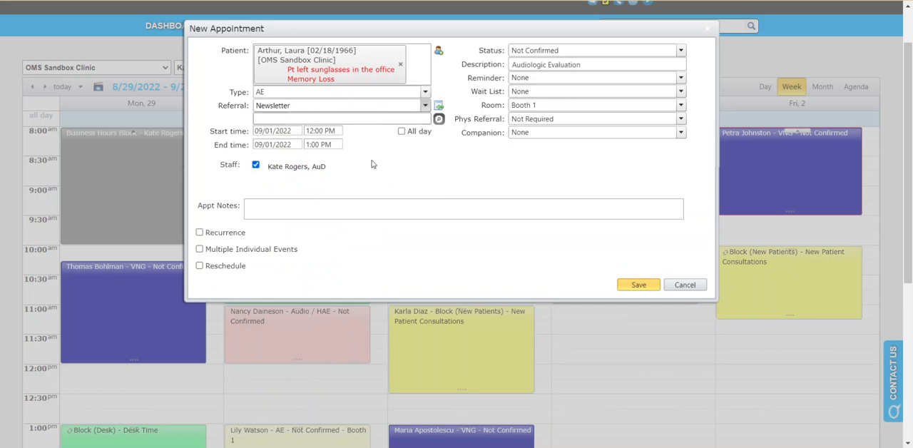
pyautogui.click(287, 204)
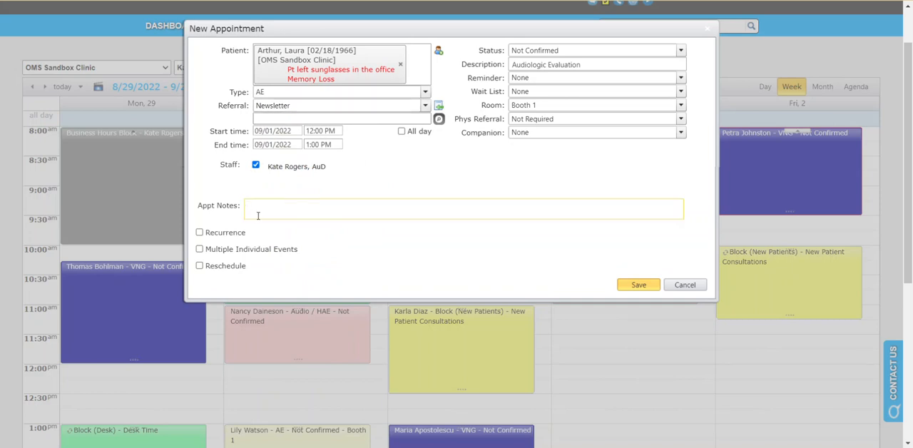
# - Check the physician referral options, leave the choice at Not Required, and save the appointment
pyautogui.click(680, 120)
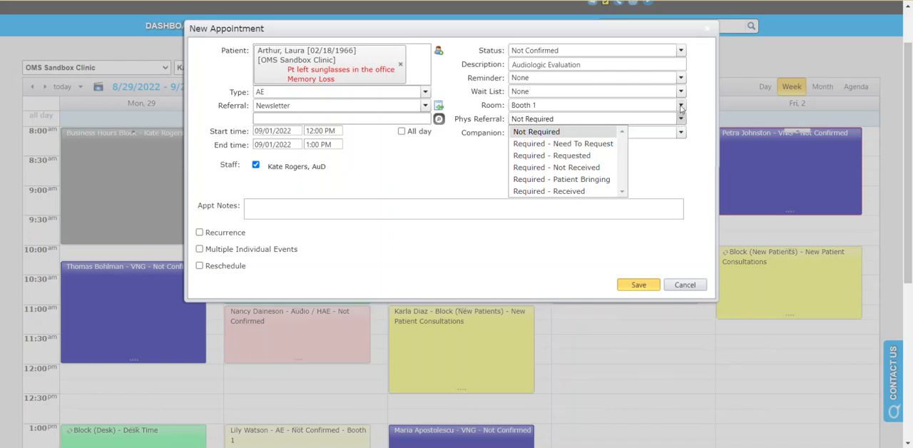
pyautogui.click(461, 108)
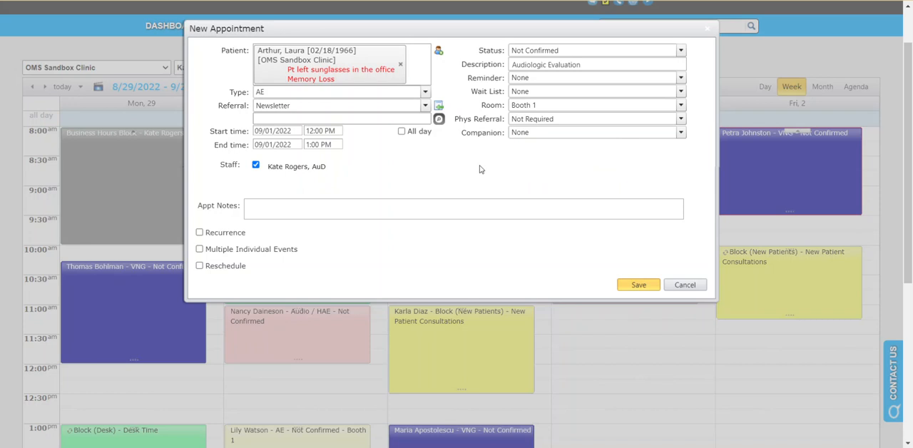
pyautogui.click(632, 286)
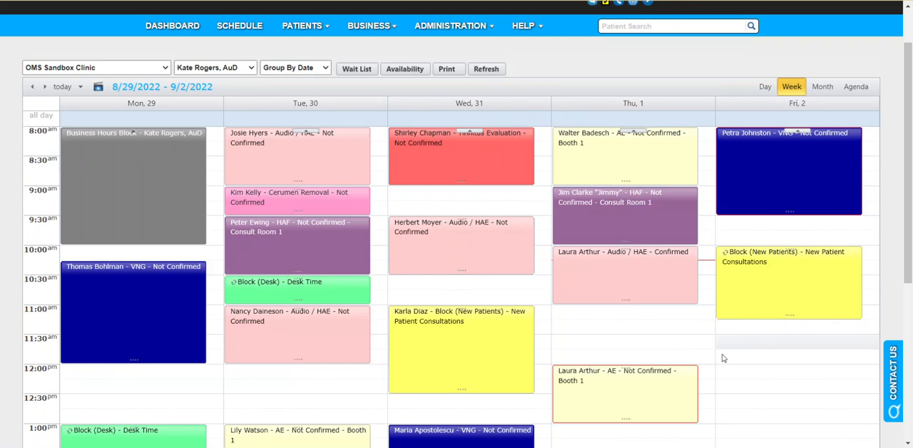
# - Mark Thursday's 12:00 PM audiologic evaluation as confirmed and the patient as arrived
pyautogui.moveTo(612, 397)
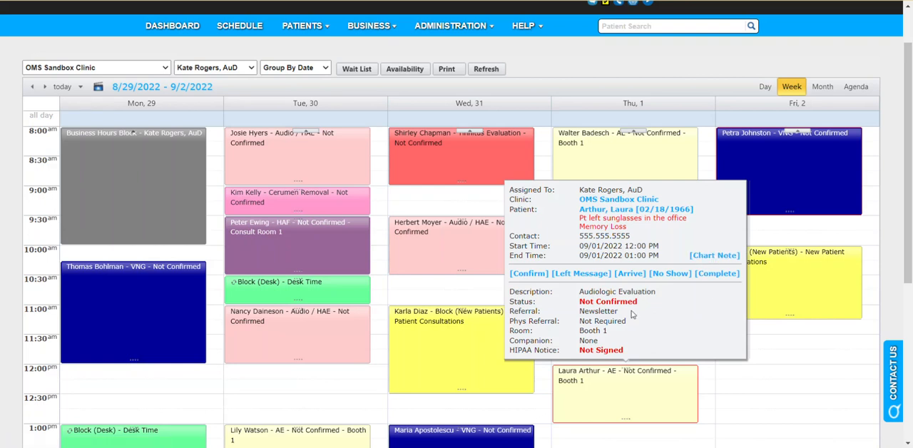
pyautogui.click(541, 275)
pyautogui.moveTo(647, 387)
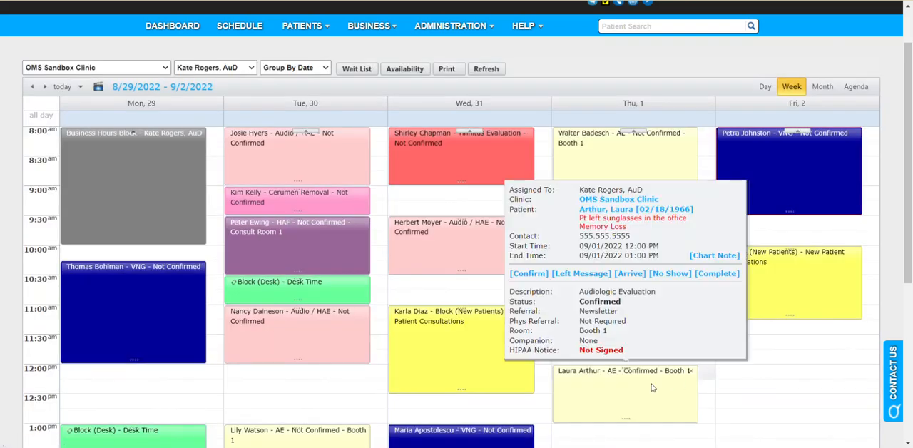
pyautogui.moveTo(623, 300); pyautogui.dragTo(580, 302)
pyautogui.click(656, 309)
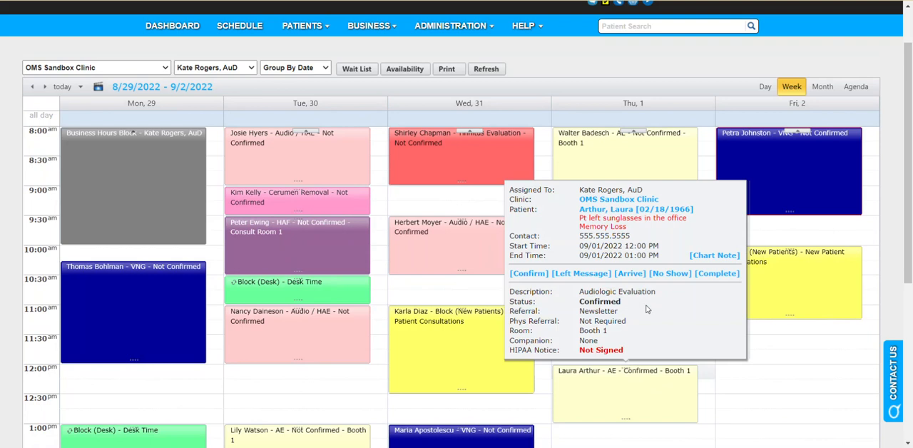
pyautogui.click(630, 274)
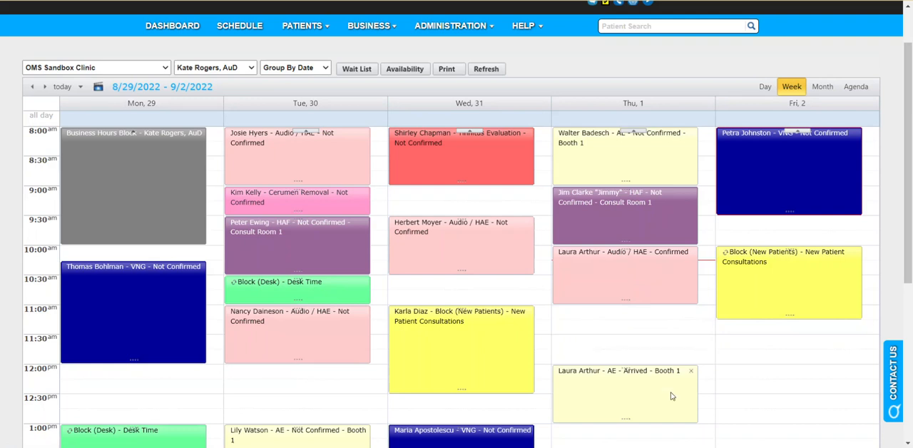
# - Open the patient's record from the 12:00 PM appointment and bring up the BCBS IL (Illinois) insurance policy
pyautogui.moveTo(649, 398)
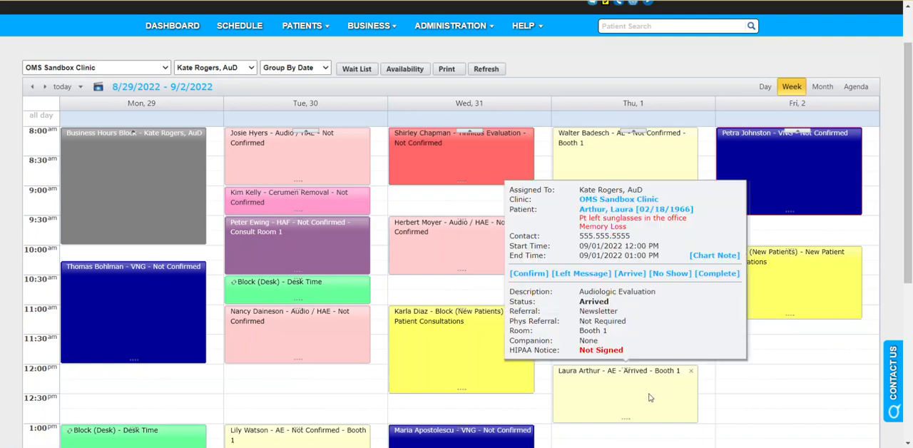
pyautogui.click(655, 209)
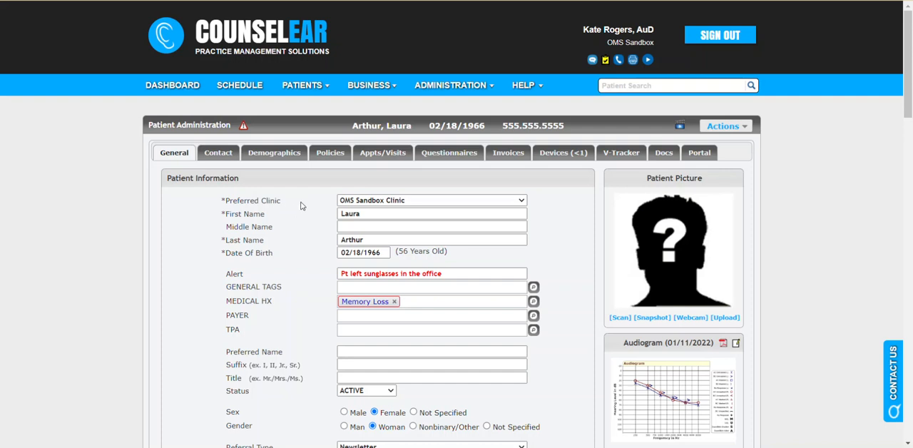
pyautogui.click(323, 154)
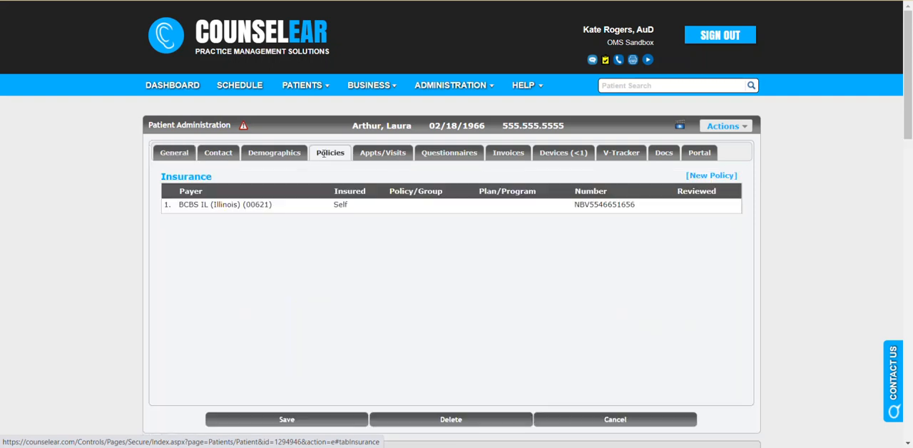
pyautogui.click(316, 206)
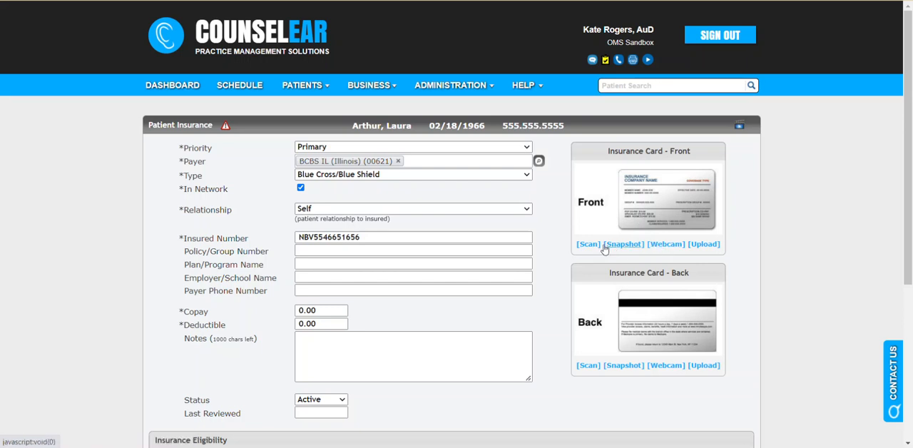
# - Open the policy's 09/01/2022 hearing aid benefit form, set the hearing aid cost to 3200, and submit it
pyautogui.scroll(-3, 556, 234)
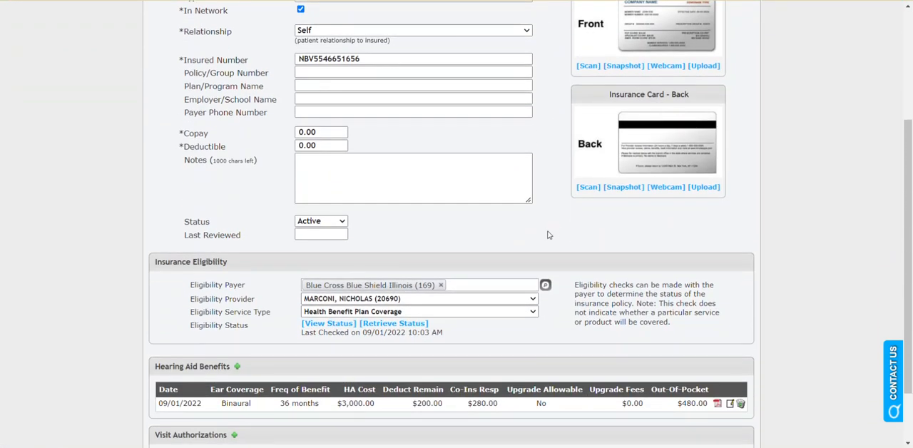
pyautogui.scroll(2, 400, 232)
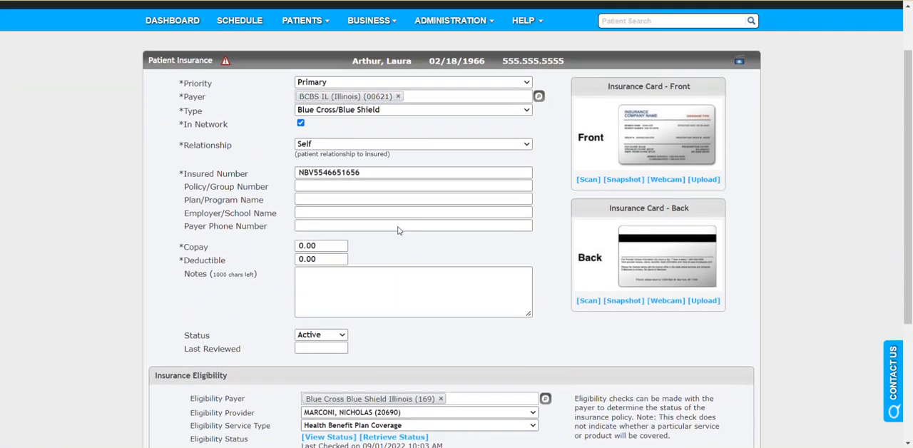
pyautogui.scroll(-2, 264, 284)
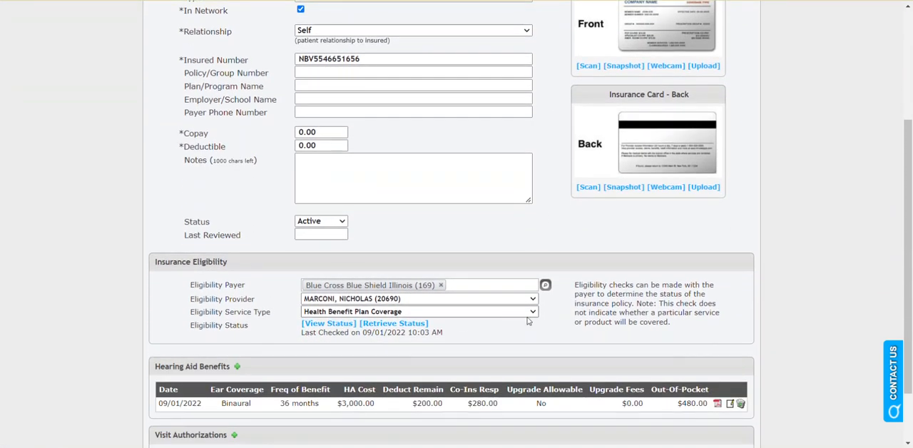
pyautogui.scroll(1, 382, 190)
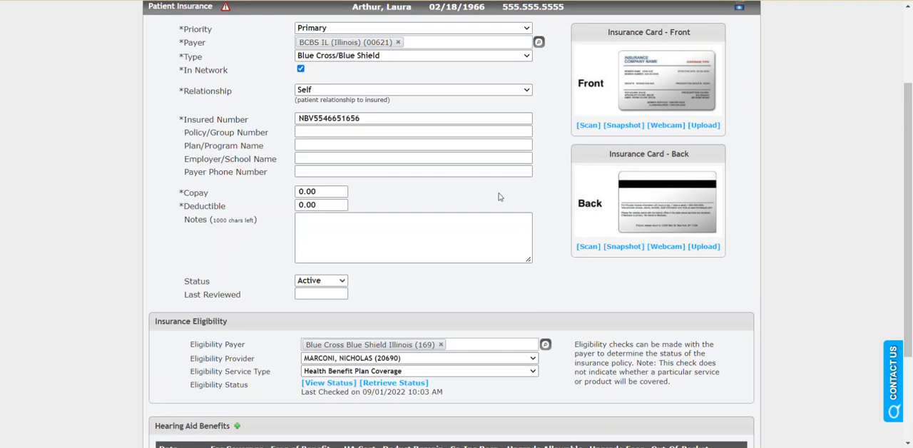
pyautogui.scroll(-3, 499, 197)
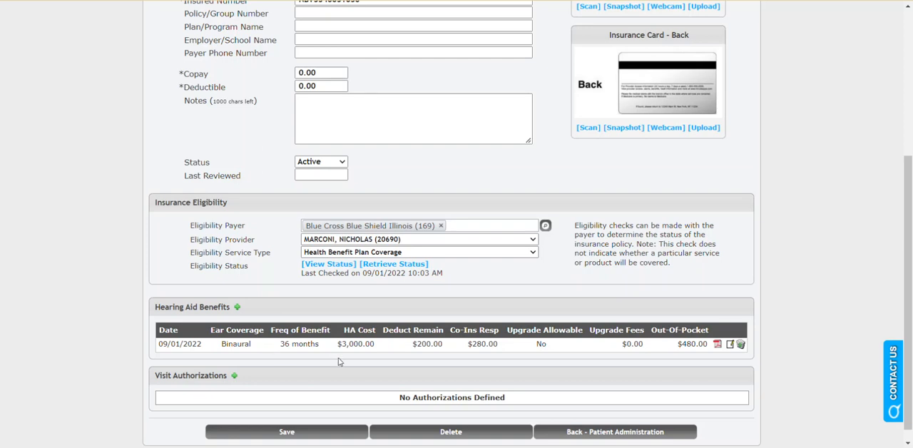
pyautogui.click(717, 345)
pyautogui.scroll(-3, 605, 253)
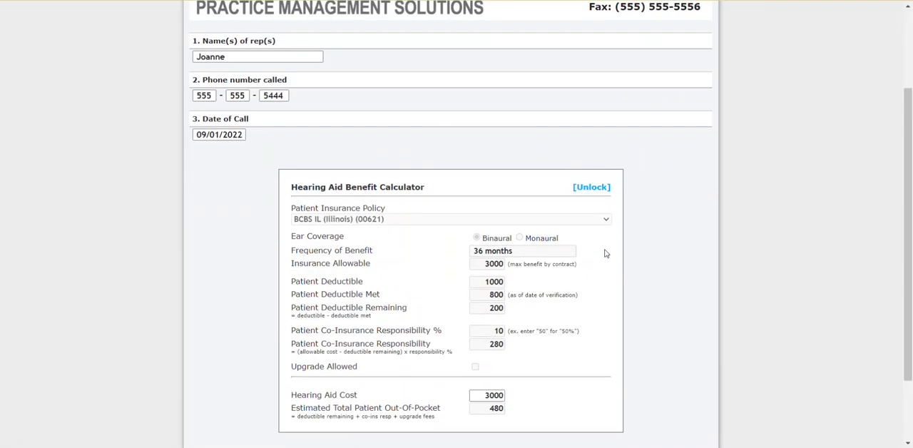
pyautogui.moveTo(483, 336); pyautogui.dragTo(519, 338)
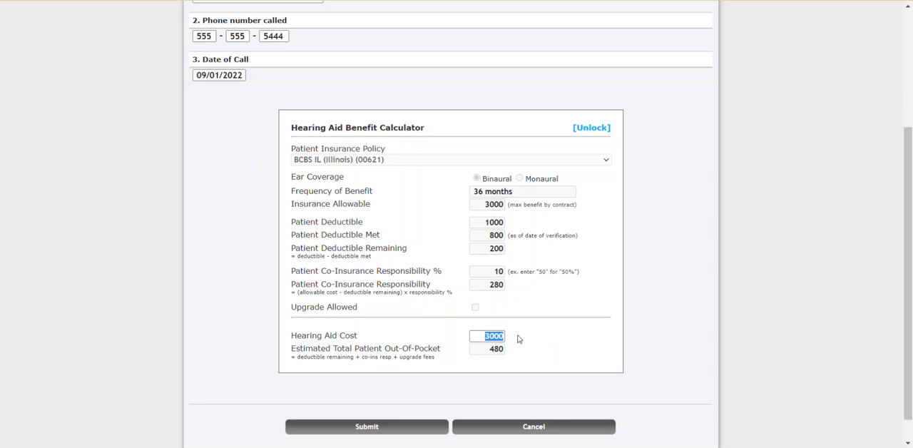
pyautogui.write('3200')
pyautogui.click(420, 431)
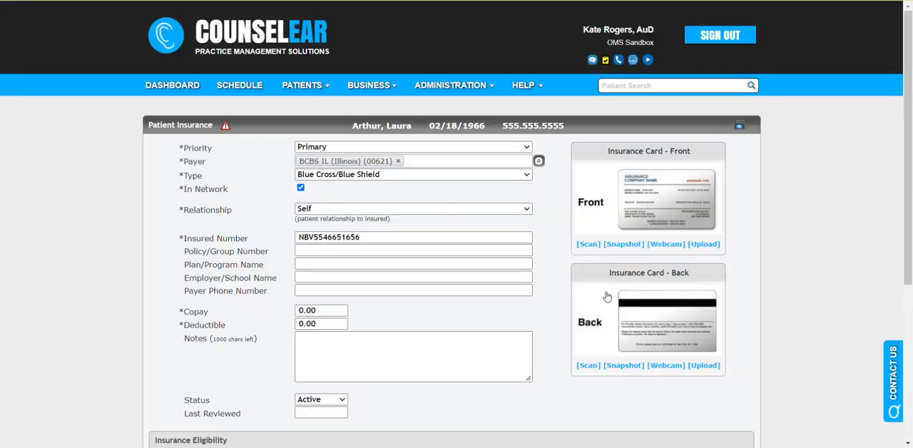
# - Review the policy's hearing aid benefits and insurance details, and return to the patient administration page
pyautogui.scroll(-5, 601, 297)
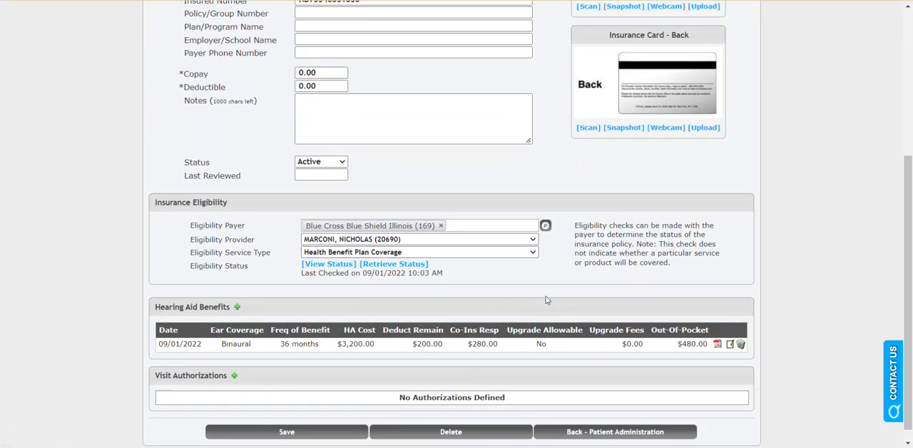
pyautogui.scroll(2, 547, 300)
pyautogui.scroll(2, 500, 260)
pyautogui.scroll(1, 500, 260)
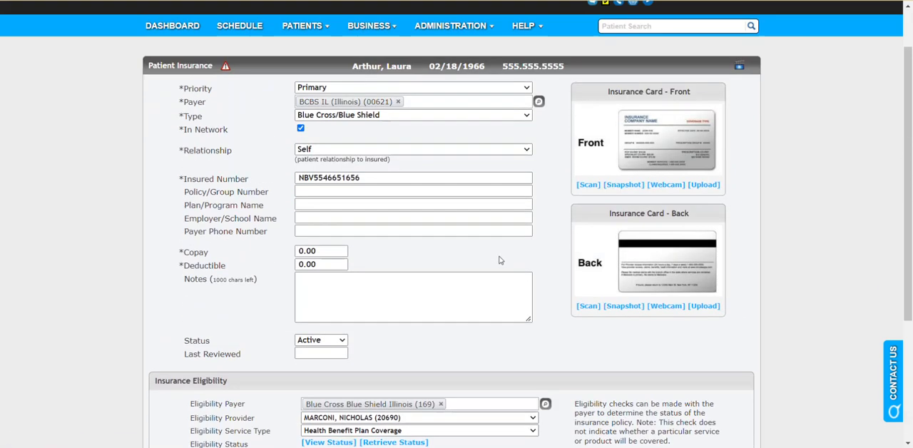
pyautogui.scroll(-4, 499, 259)
pyautogui.click(602, 432)
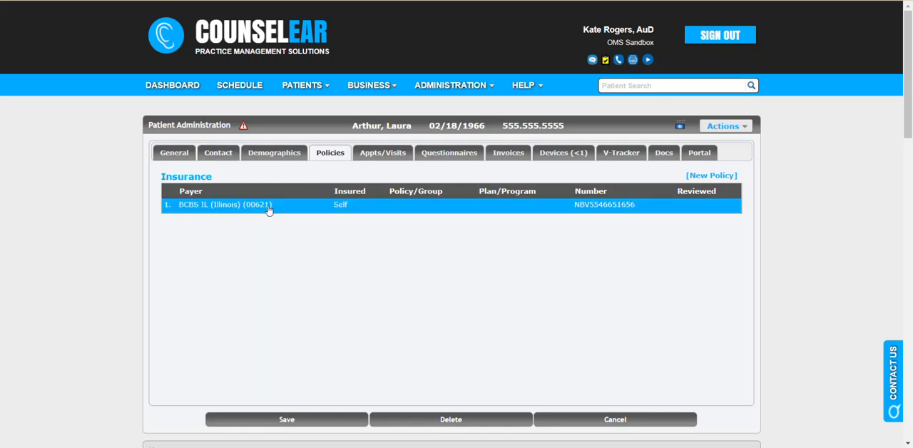
# - View the patient's audiograms from 01/11/2022, 09/26/2018 and 09/20/2017, starting from the general patient information
pyautogui.scroll(-2, 580, 377)
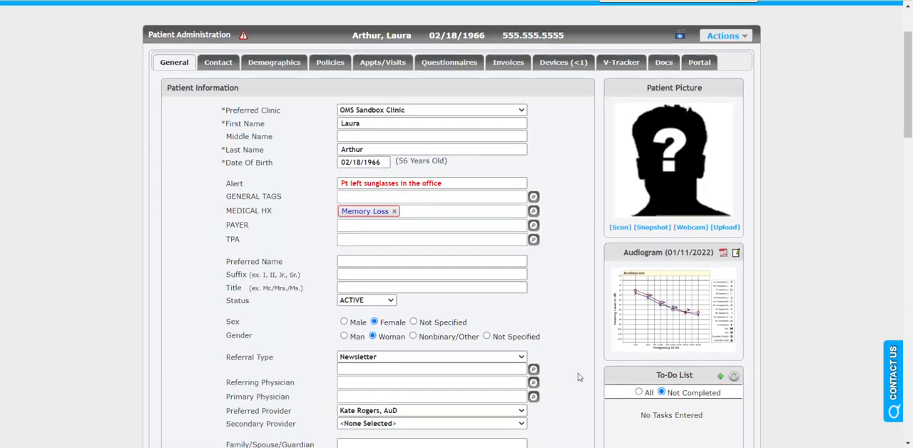
pyautogui.click(674, 281)
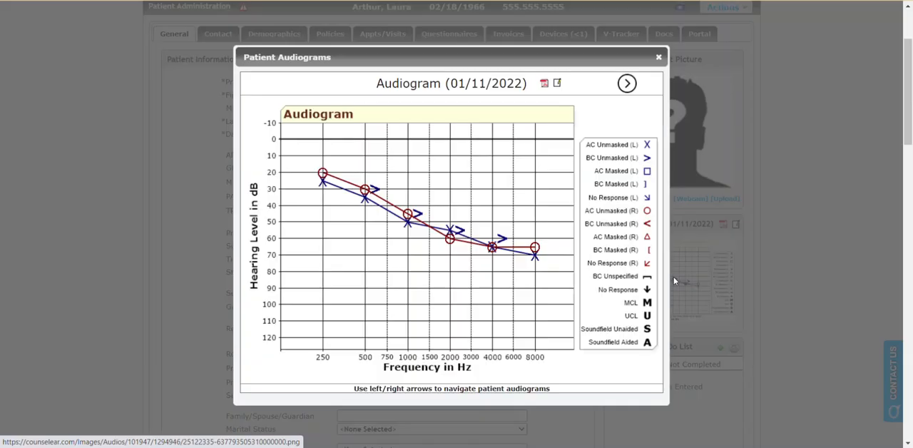
pyautogui.click(627, 84)
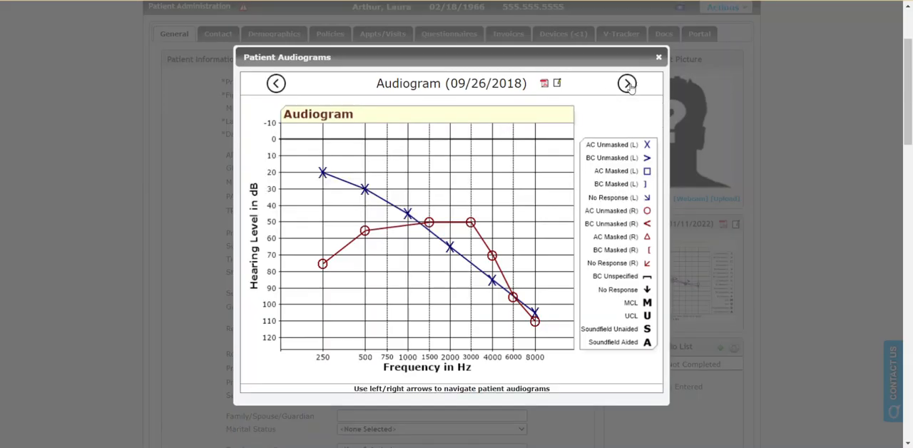
pyautogui.click(627, 84)
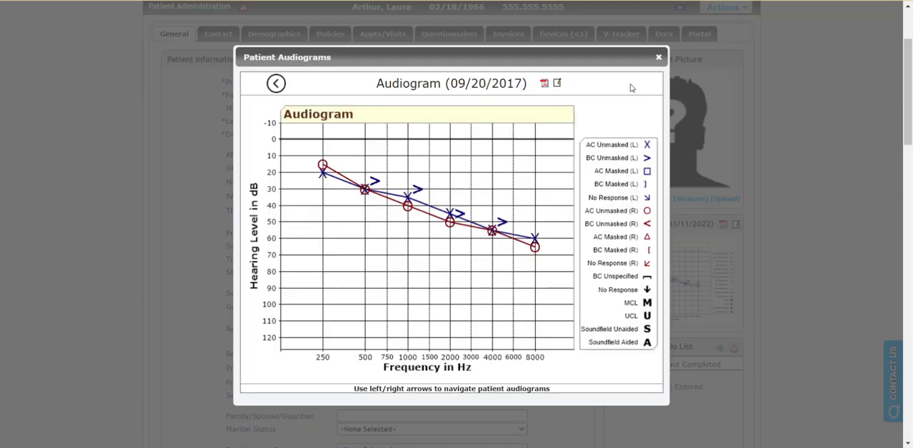
# - Close the audiograms and review the patient's appointments, visits and existing chart notes
pyautogui.click(658, 58)
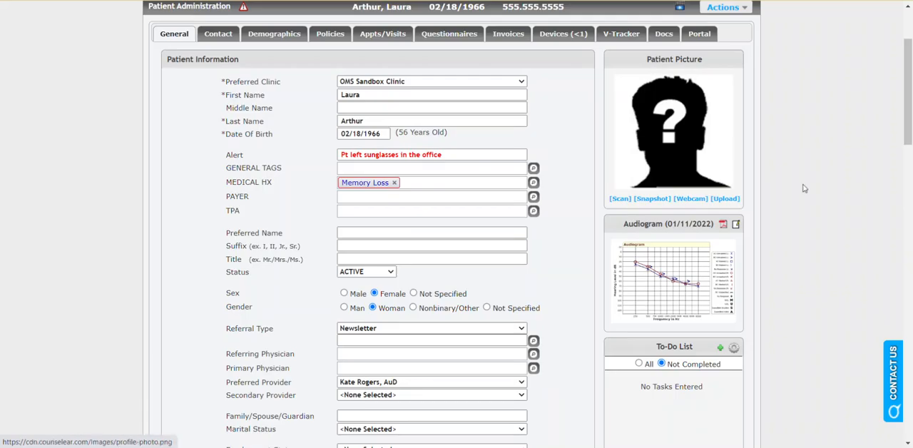
pyautogui.scroll(1, 804, 188)
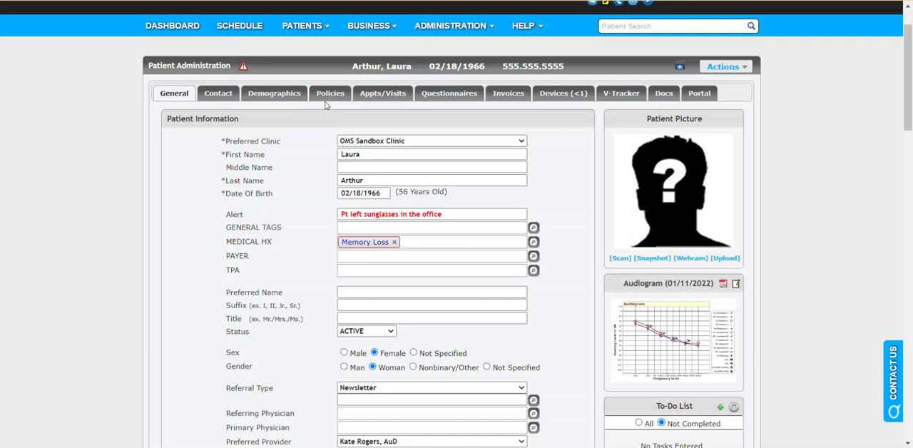
pyautogui.click(382, 93)
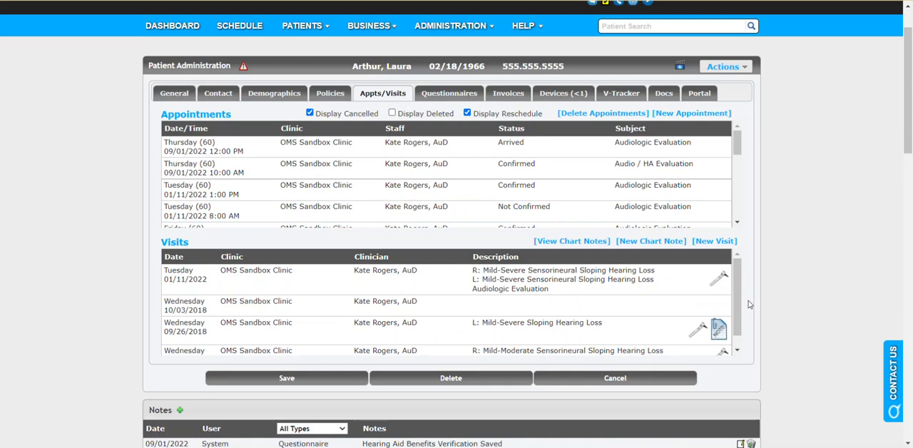
pyautogui.click(585, 241)
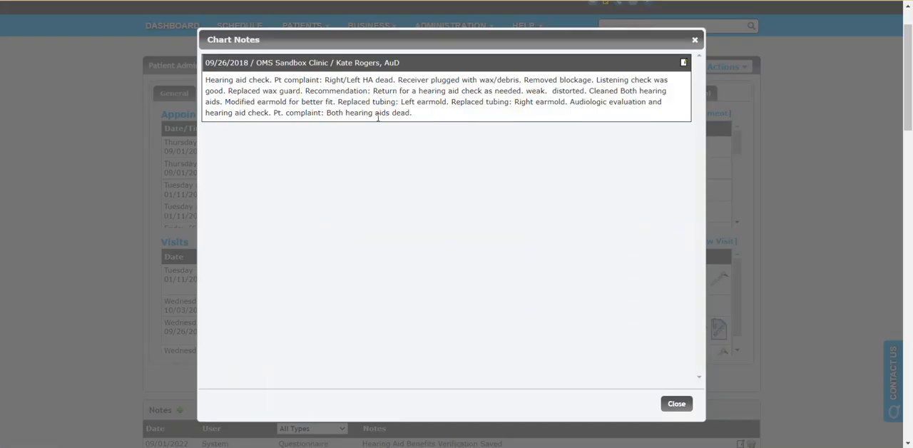
pyautogui.click(689, 405)
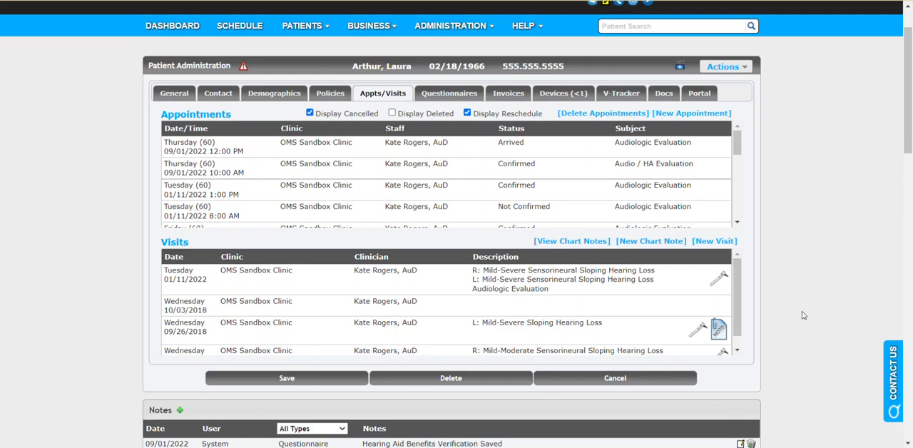
# - Create a new visit for the patient and bring up its CounselEAR Insight case history categories
pyautogui.click(720, 242)
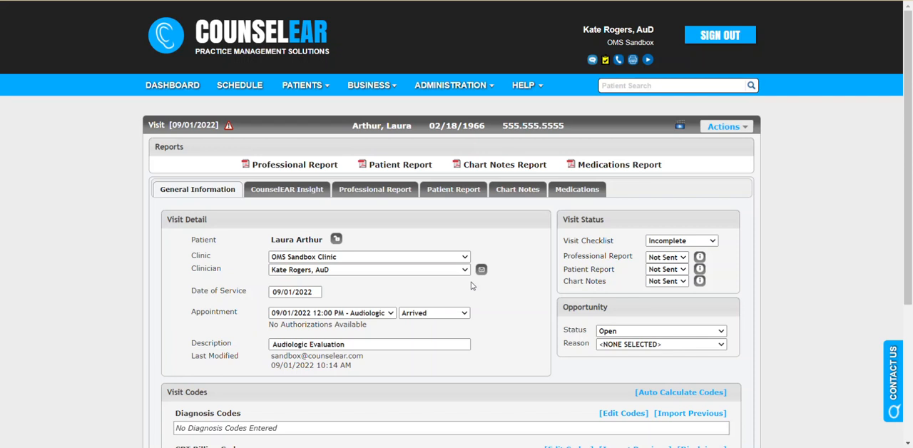
pyautogui.click(301, 193)
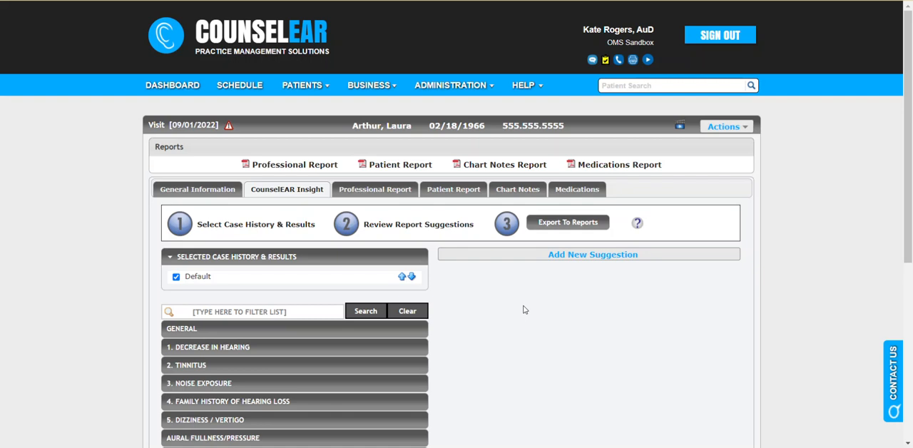
pyautogui.scroll(-2, 524, 309)
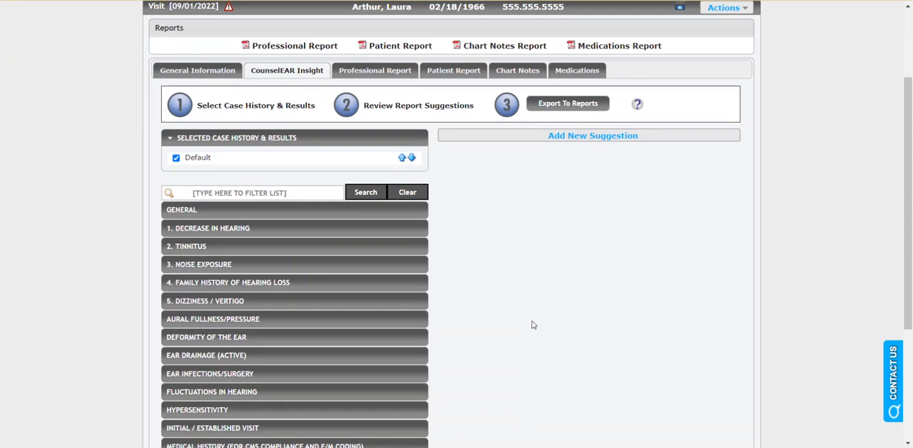
# - Add Gradual - Bilateral decrease in hearing and Bilateral - Intermittent tinnitus to the visit's case history
pyautogui.click(265, 229)
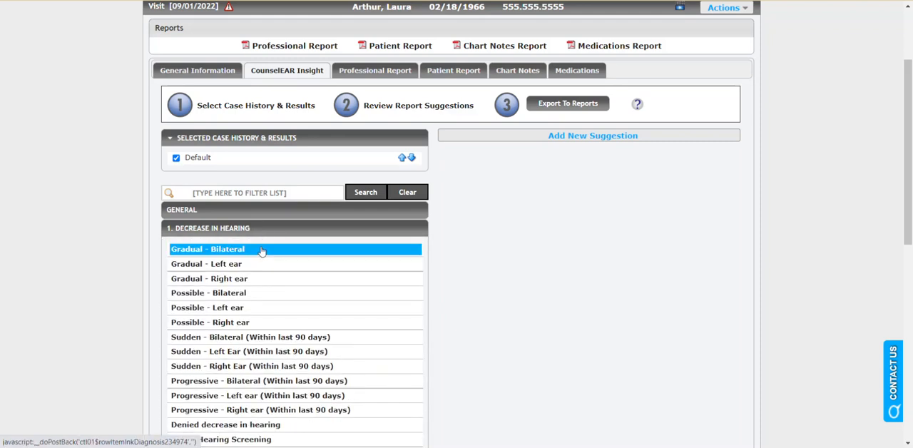
pyautogui.click(266, 247)
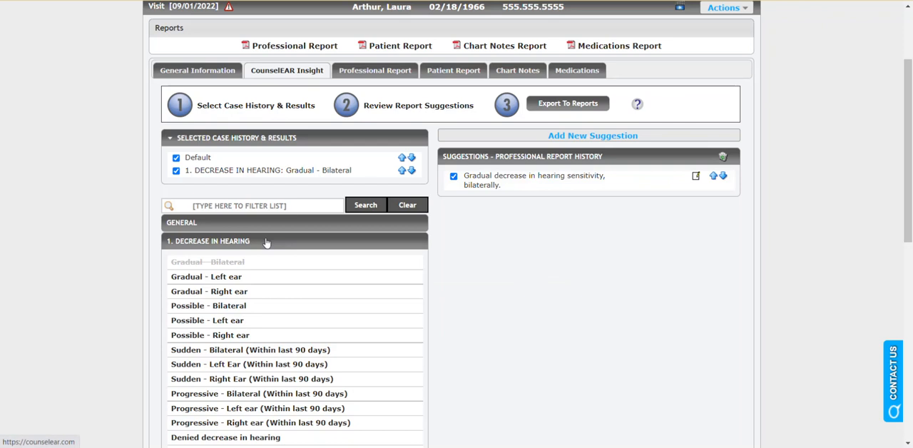
pyautogui.click(253, 263)
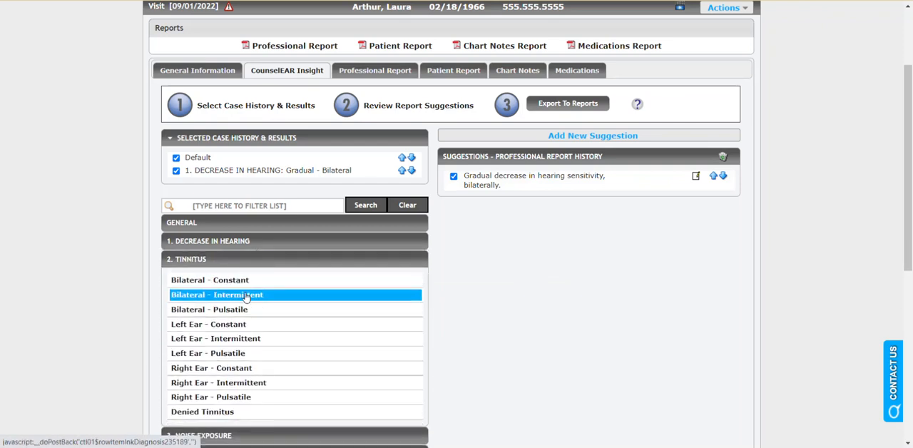
pyautogui.click(245, 293)
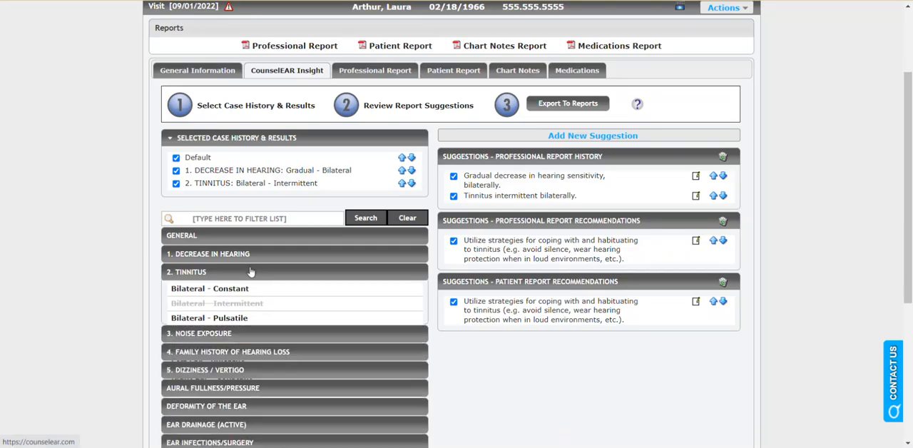
# - Add Occupational noise exposure and Denied Family Hx of hearing loss to the visit's case history
pyautogui.click(238, 290)
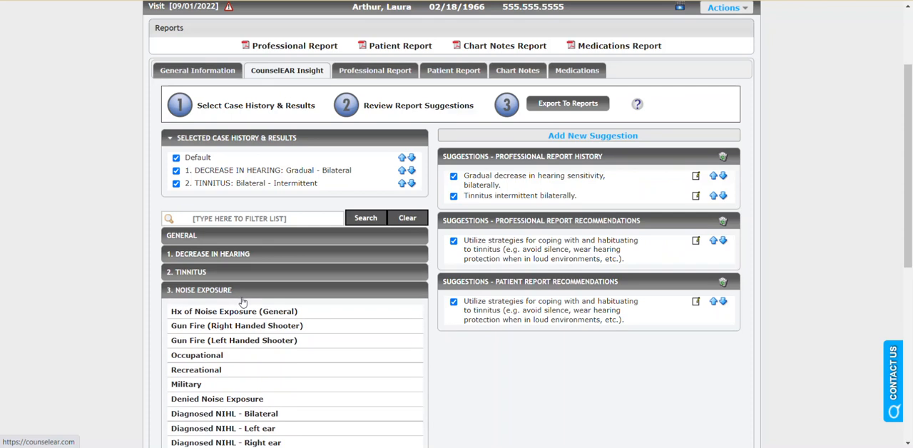
pyautogui.click(256, 355)
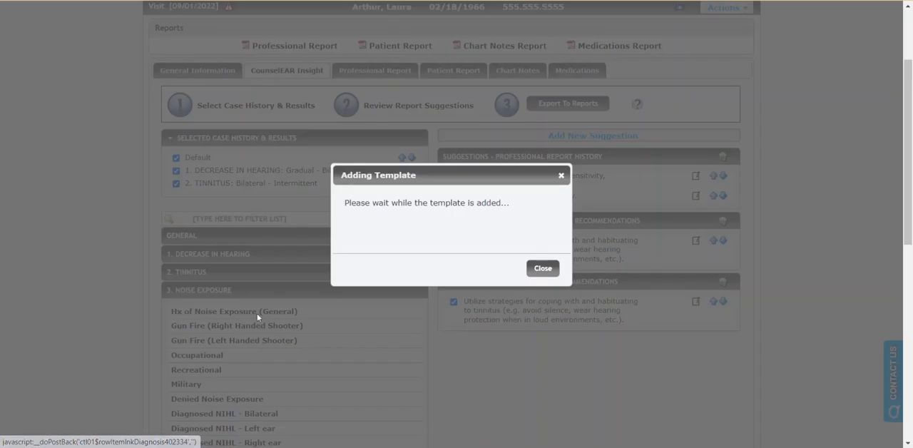
pyautogui.click(250, 307)
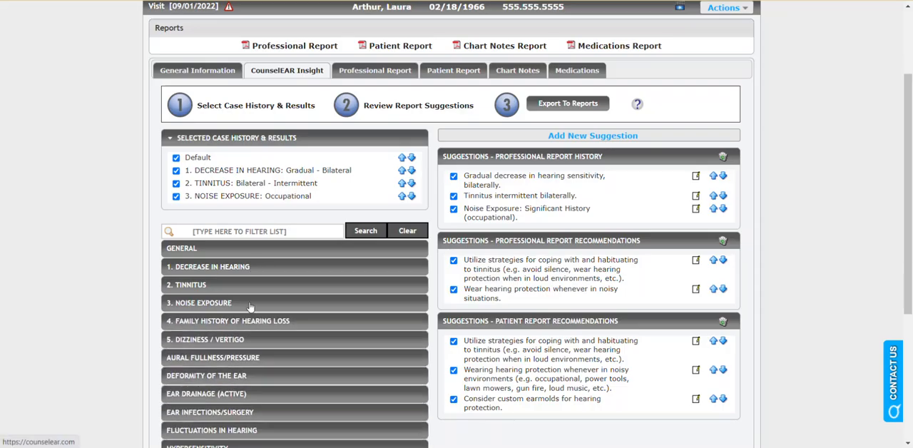
pyautogui.click(230, 322)
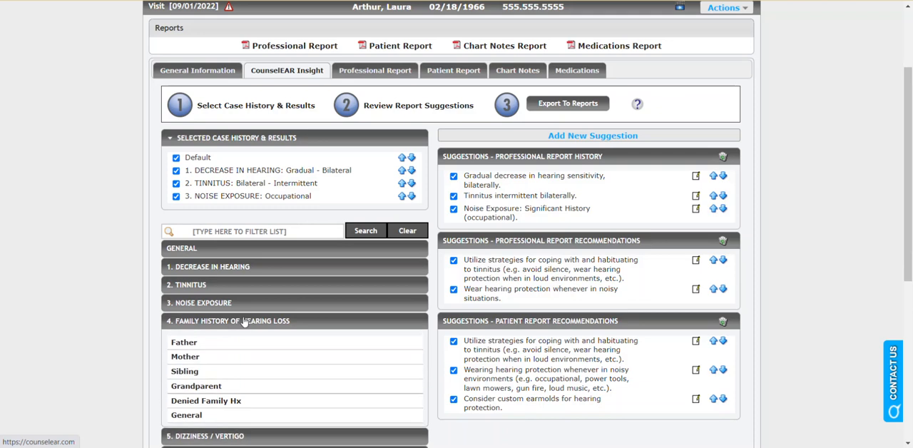
pyautogui.scroll(-1, 242, 317)
pyautogui.click(240, 342)
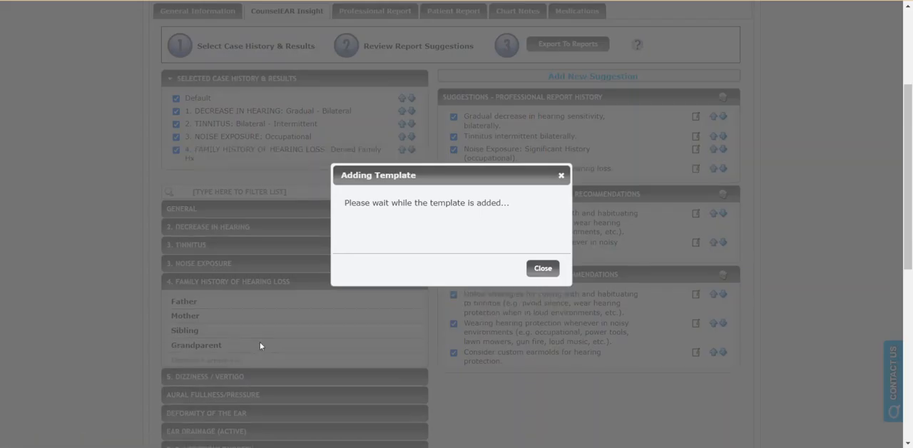
# - Add Denied Vertigo under Dizziness / Vertigo to the case history and review the list of selected items
pyautogui.click(241, 398)
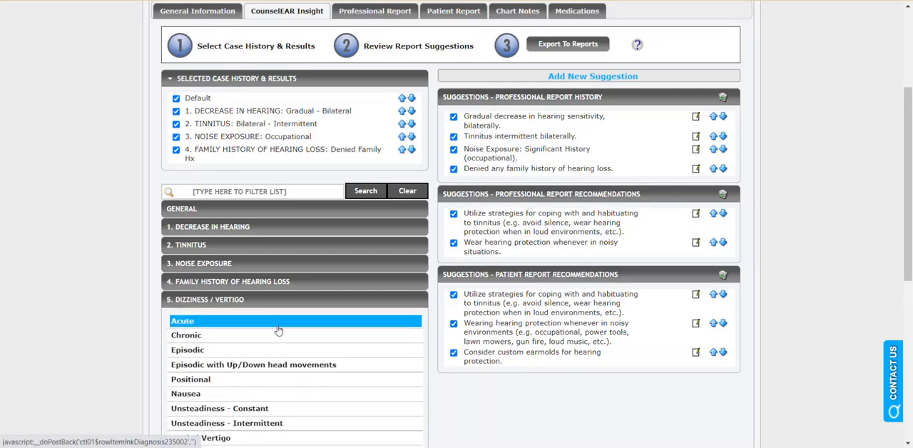
pyautogui.scroll(-1, 278, 330)
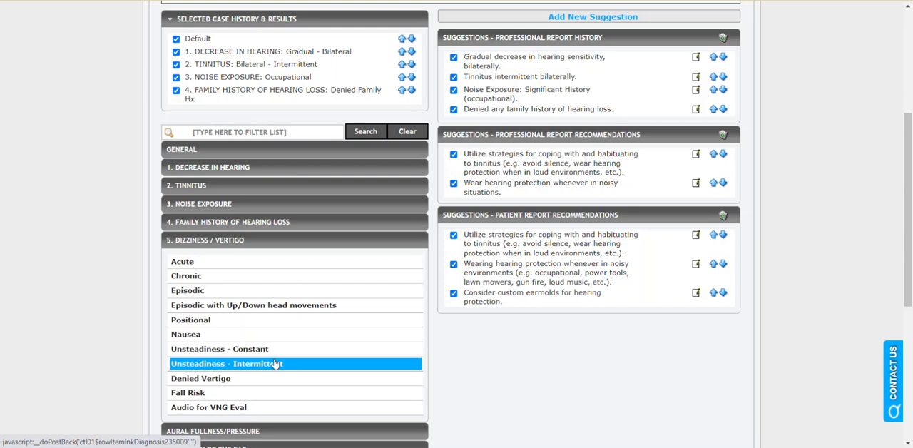
pyautogui.click(239, 378)
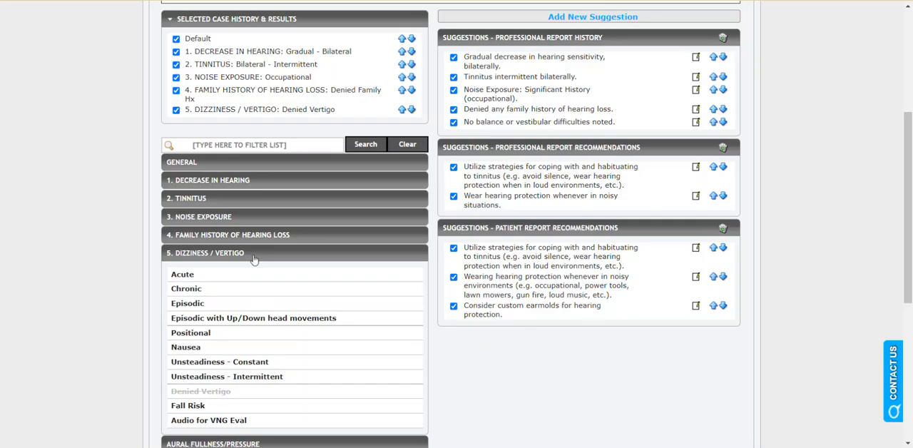
pyautogui.click(254, 256)
pyautogui.scroll(2, 267, 249)
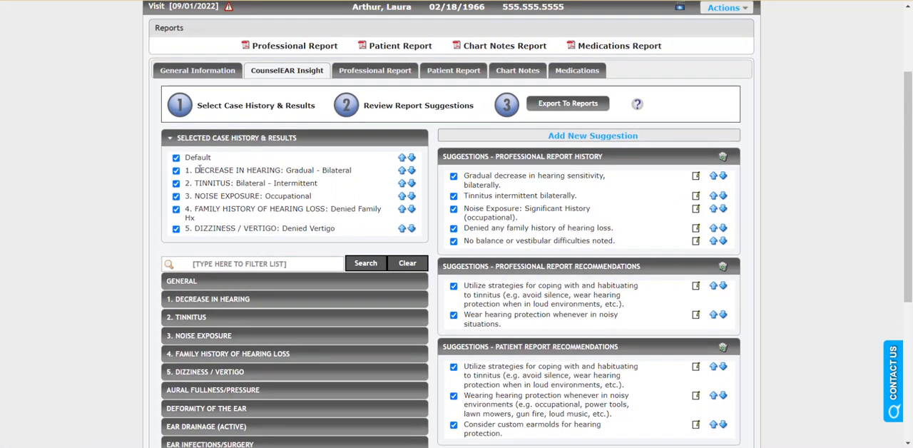
pyautogui.moveTo(194, 170); pyautogui.dragTo(339, 231)
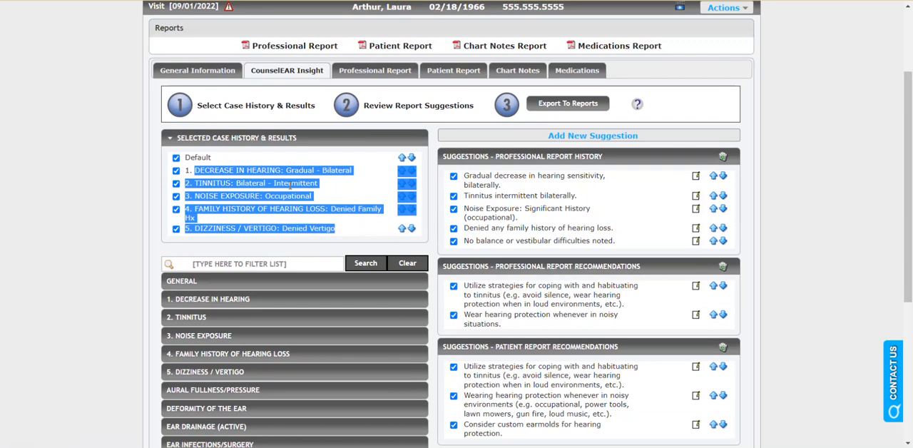
pyautogui.click(314, 185)
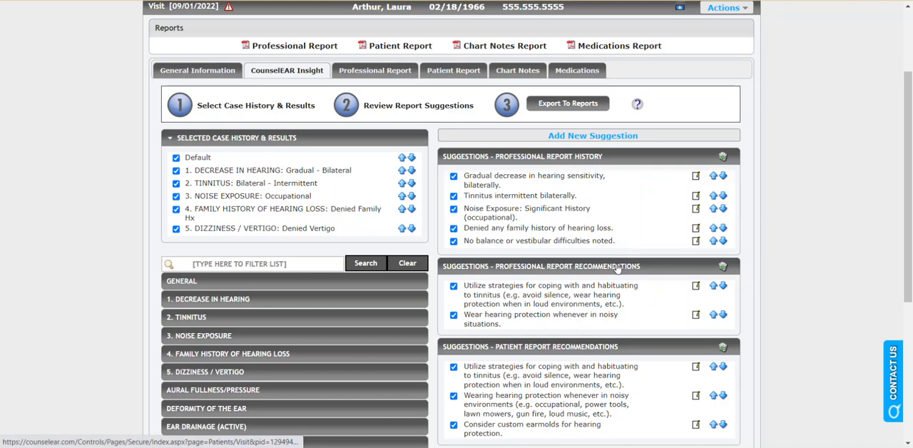
# - Edit the noise exposure suggestion in the professional report history to read "(occupational - fact 15)" and save it
pyautogui.scroll(-1, 617, 268)
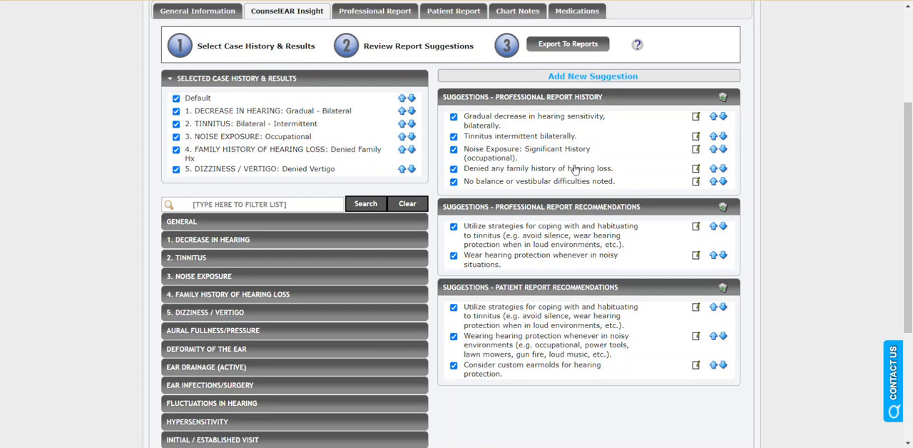
pyautogui.click(507, 155)
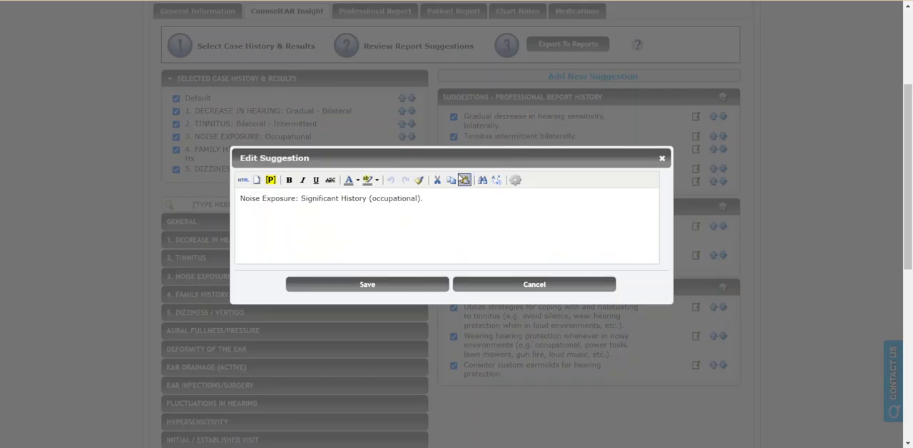
pyautogui.click(418, 197)
pyautogui.write('- facot')
pyautogui.press('BackSpace')
pyautogui.press('BackSpace')
pyautogui.write('t 15')
pyautogui.click(421, 289)
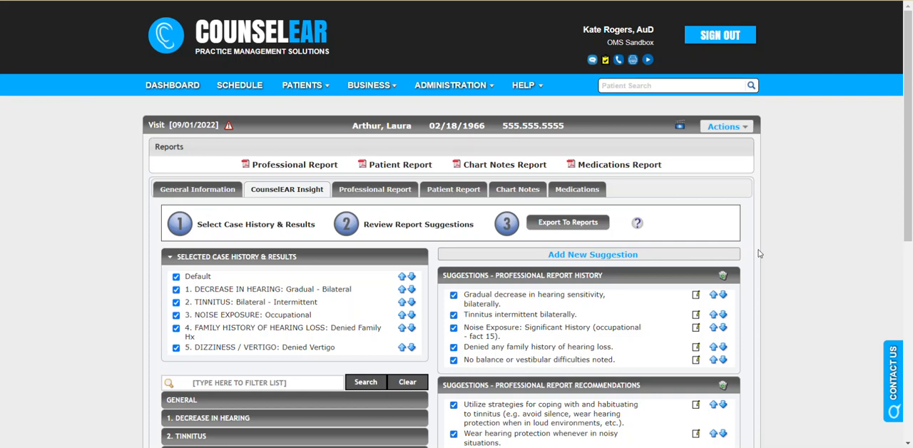
# - Export the reviewed suggestions to the reports and check the exported history text in the professional report
pyautogui.scroll(-3, 759, 253)
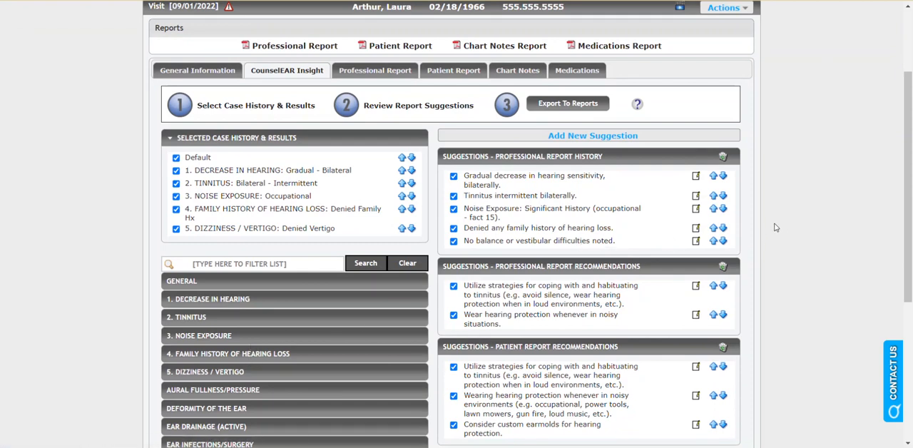
pyautogui.scroll(1, 776, 226)
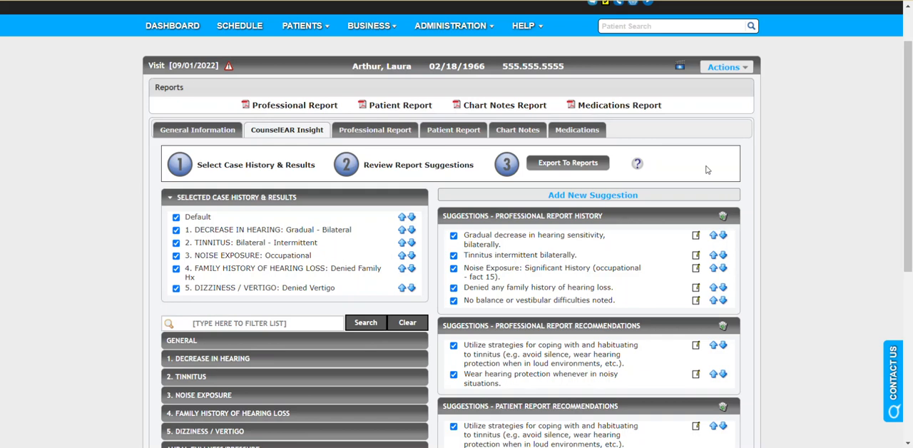
pyautogui.click(558, 169)
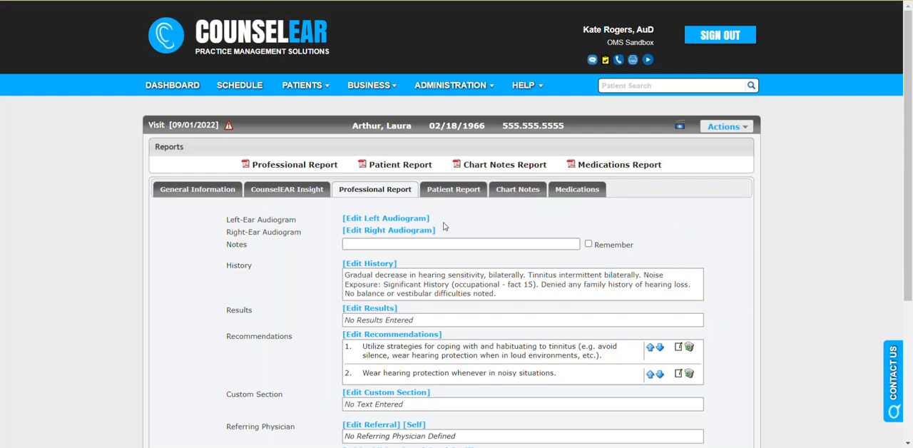
pyautogui.scroll(-1, 444, 226)
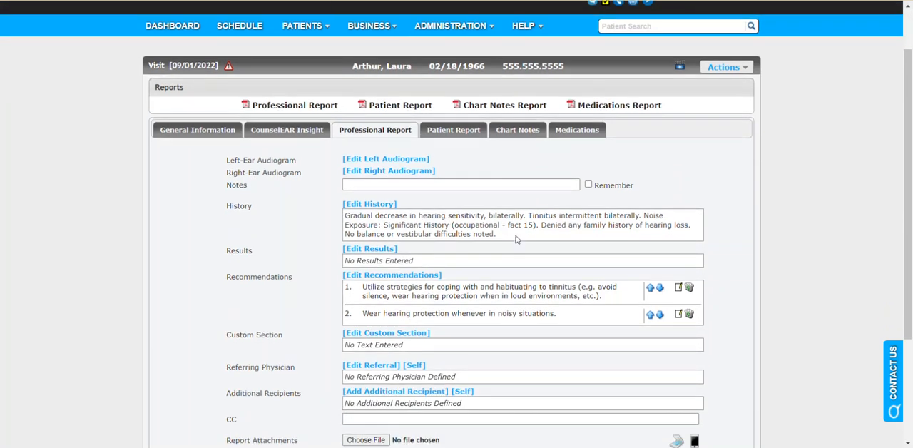
pyautogui.moveTo(503, 236); pyautogui.dragTo(345, 223)
pyautogui.click(341, 223)
pyautogui.tripleClick(342, 224)
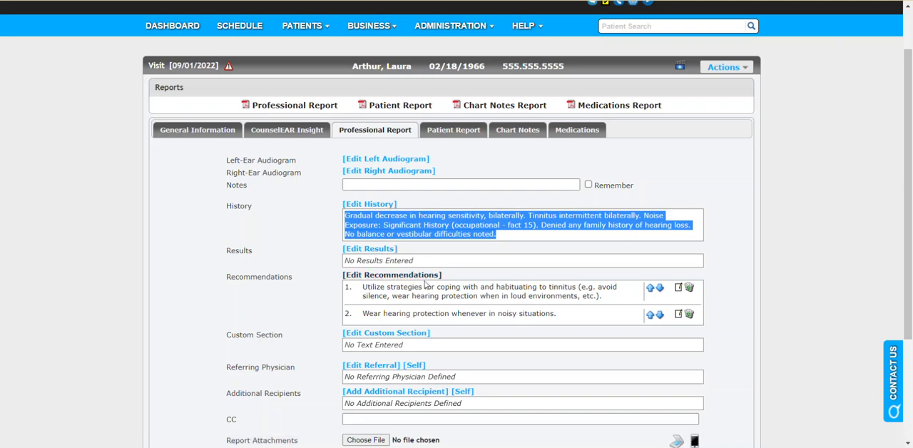
pyautogui.click(517, 247)
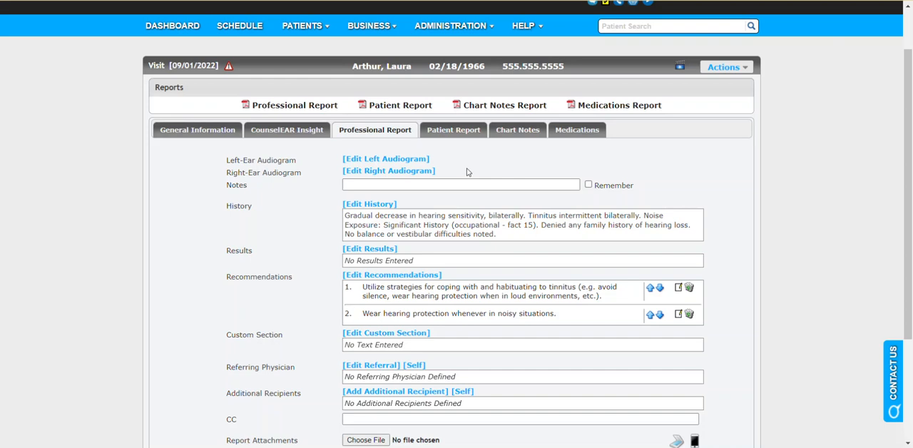
# - Plot the right ear's unmasked air conduction thresholds at 25, 30, 35, 45, 50 and 55 dB for 250, 500, 1000, 2000, 4000 and 8000 Hz
pyautogui.click(427, 171)
pyautogui.scroll(-1, 507, 219)
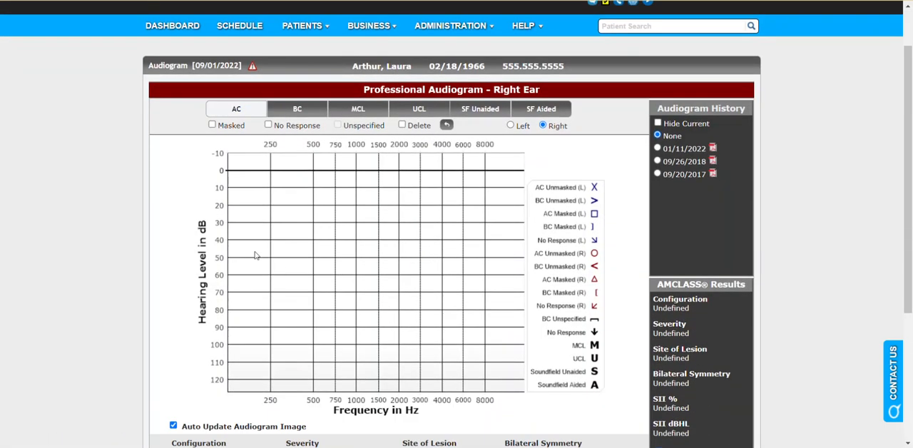
pyautogui.click(268, 212)
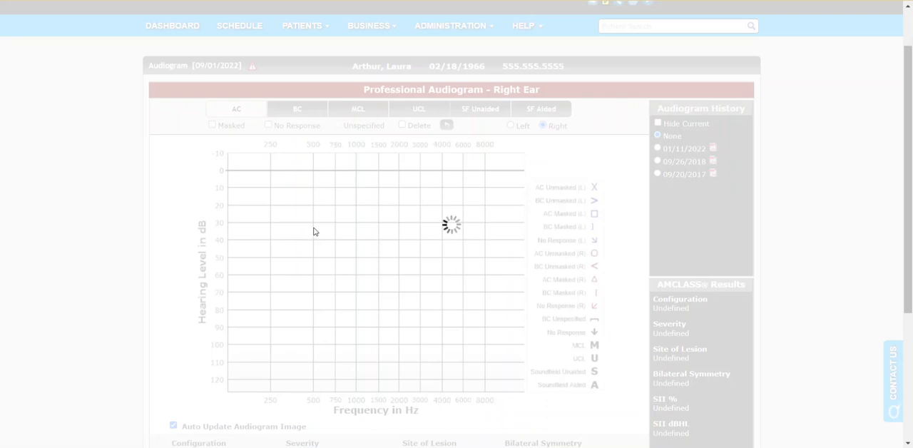
pyautogui.click(313, 225)
pyautogui.click(355, 234)
pyautogui.click(397, 250)
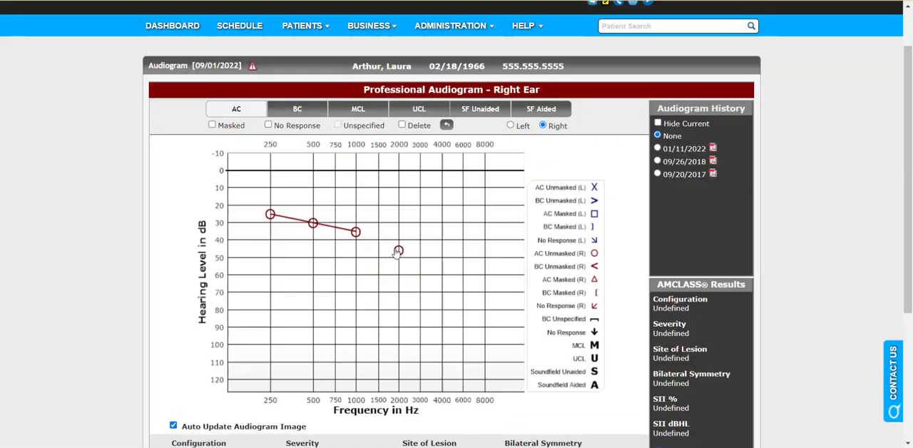
pyautogui.click(441, 260)
pyautogui.click(484, 266)
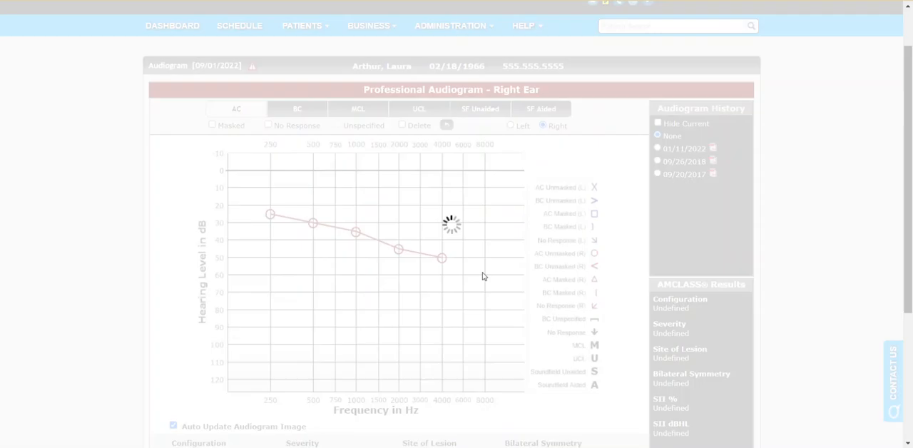
# - Plot the right ear's unmasked bone conduction thresholds at 25, 35, 50 and 50 dB for 500, 1000, 2000 and 4000 Hz
pyautogui.click(297, 109)
pyautogui.click(312, 214)
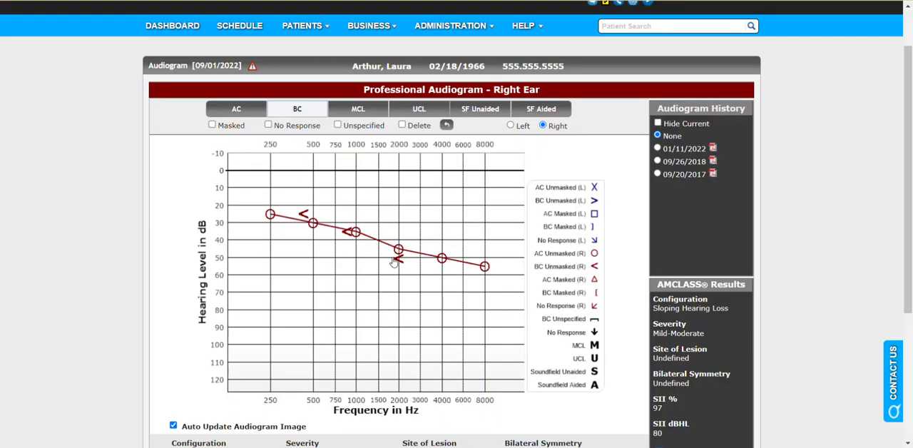
pyautogui.click(395, 258)
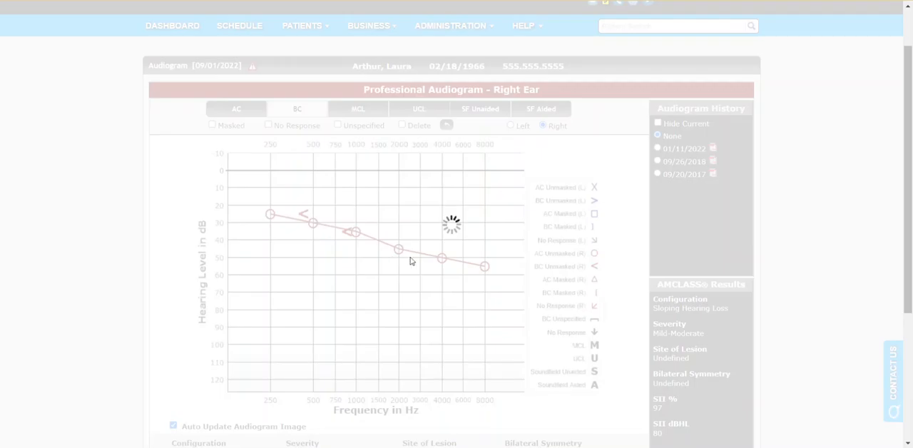
pyautogui.click(436, 258)
# - Plot the left ear's unmasked air conduction thresholds at 20, 30, 40, 45, 45 and 50 dB for 250, 500, 1000, 2000, 4000 and 8000 Hz
pyautogui.click(249, 113)
pyautogui.click(510, 125)
pyautogui.click(270, 205)
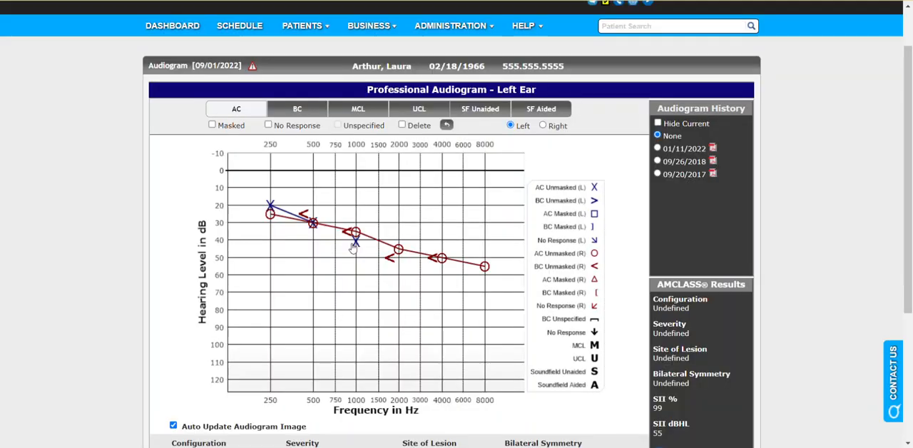
pyautogui.click(354, 242)
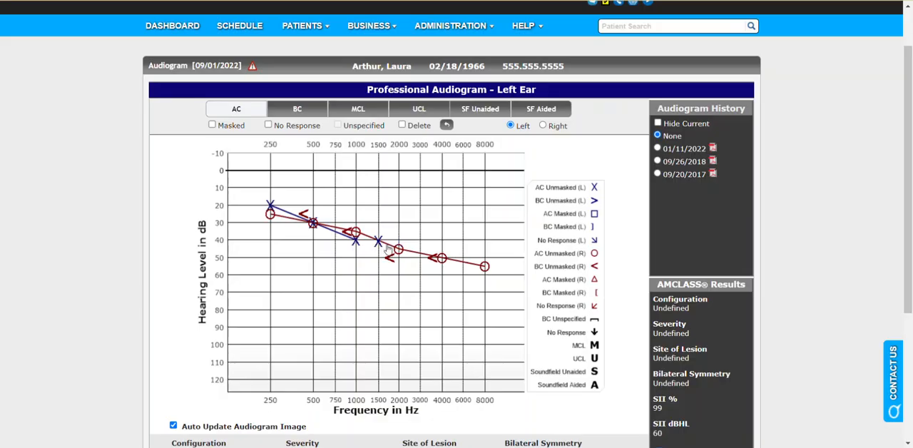
pyautogui.click(397, 249)
pyautogui.click(442, 248)
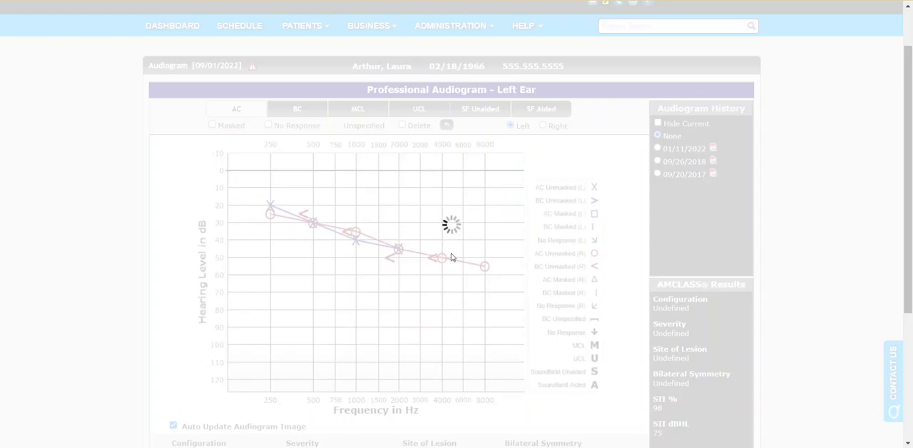
pyautogui.click(484, 258)
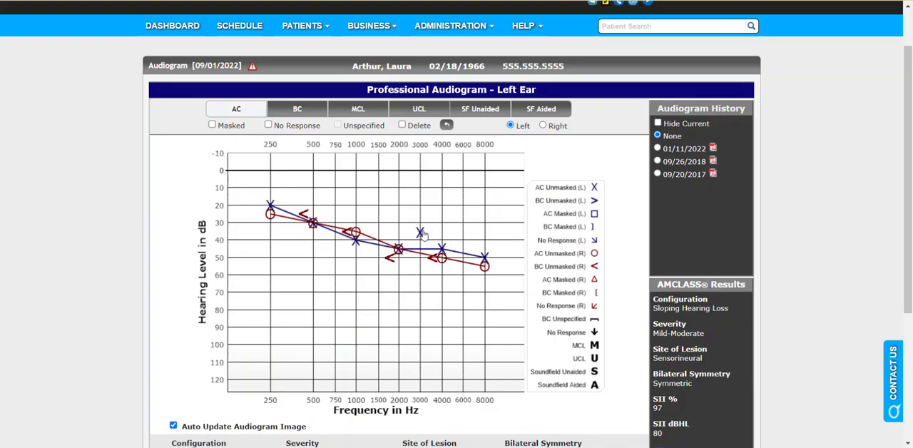
# - Compare the current audiogram with the 01/11/2022, 09/20/2017 and 09/26/2018 tests, and return the history overlay to None
pyautogui.scroll(-1, 421, 235)
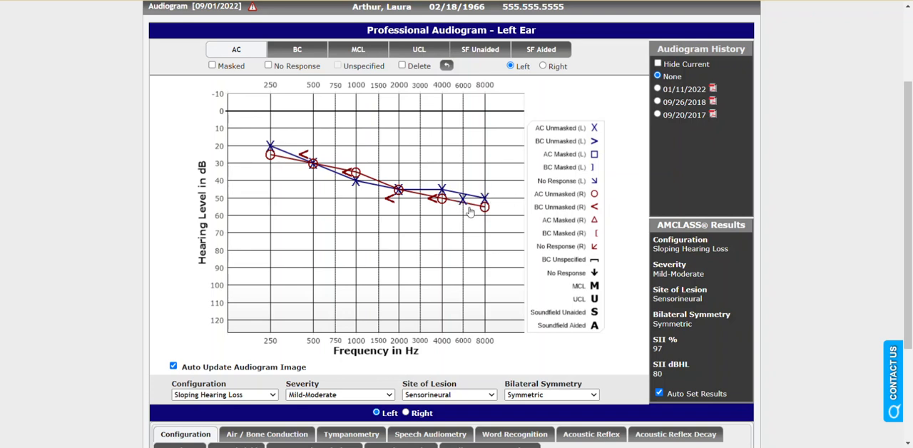
pyautogui.click(657, 89)
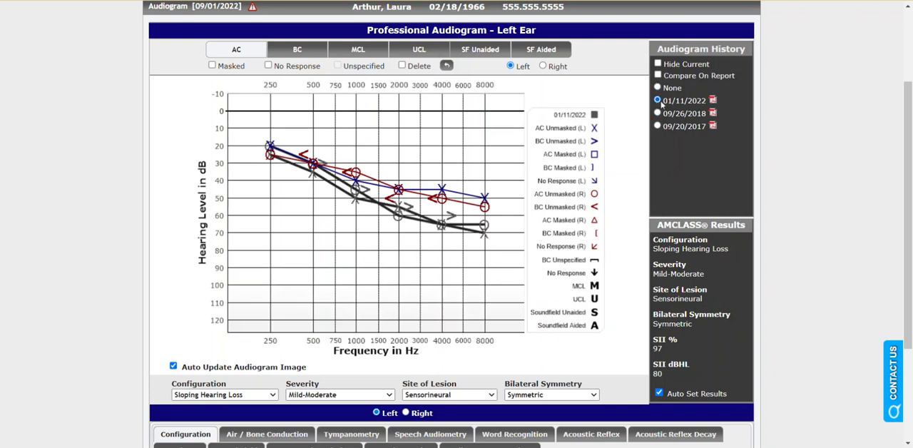
pyautogui.click(658, 126)
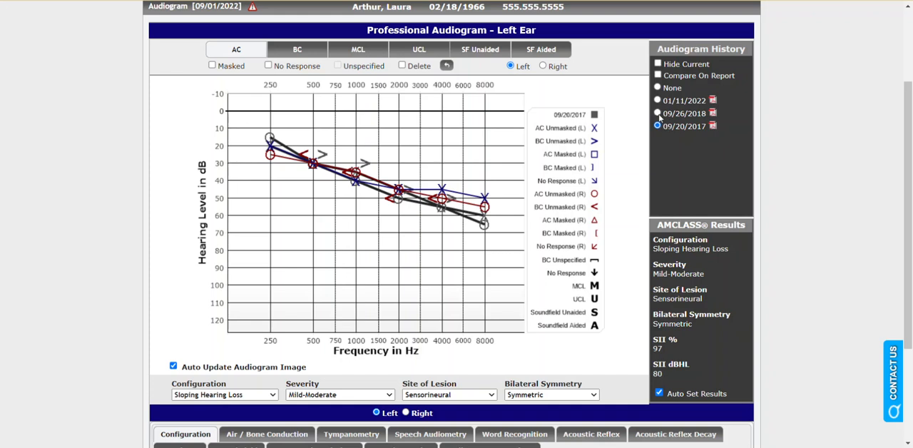
pyautogui.click(657, 112)
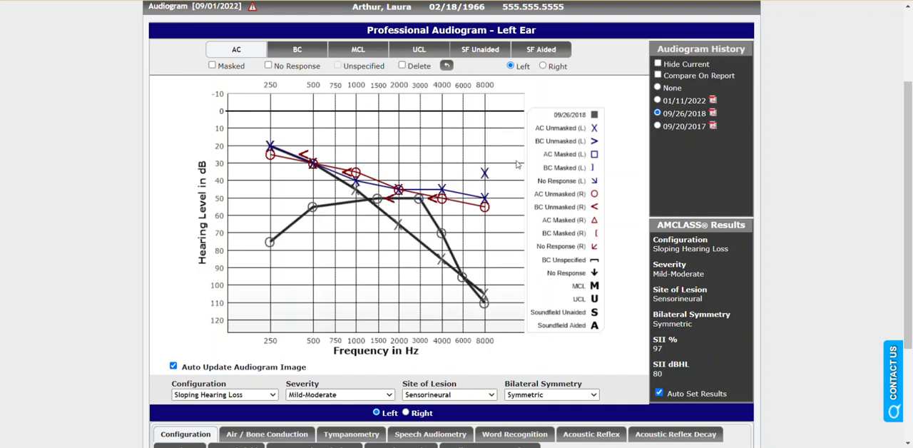
pyautogui.click(657, 126)
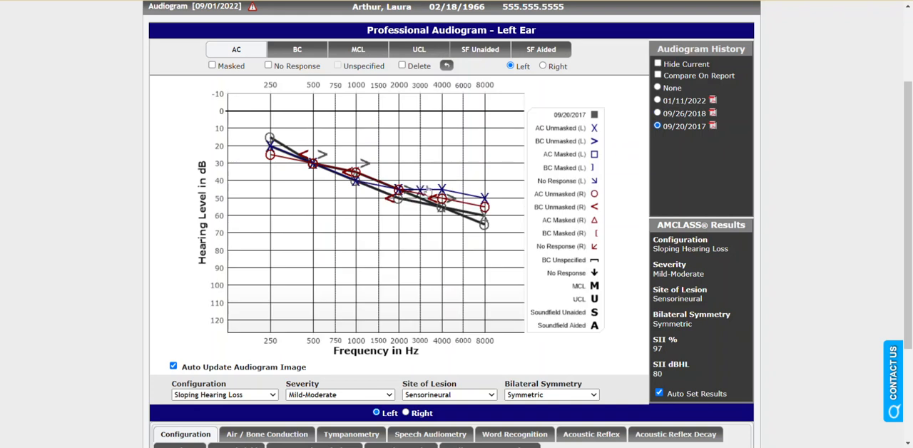
pyautogui.moveTo(663, 75); pyautogui.dragTo(685, 84)
pyautogui.click(656, 87)
# - Review the AMCLASS results for configuration, severity and bilateral symmetry beside the audiogram
pyautogui.scroll(-1, 724, 193)
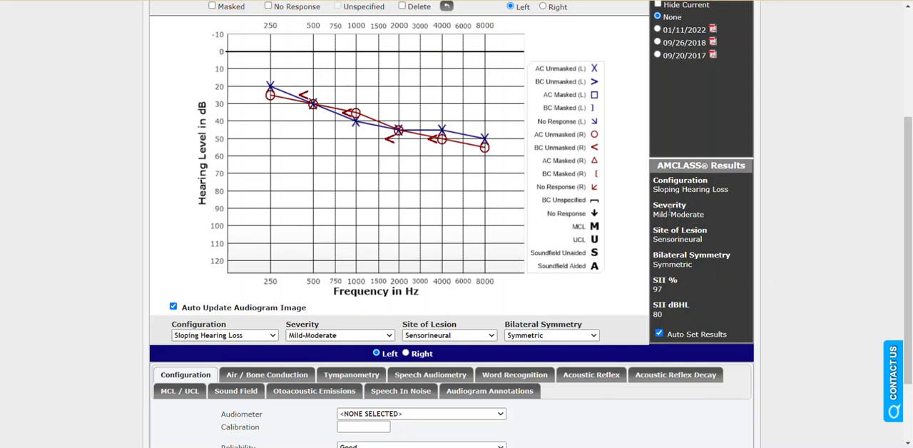
pyautogui.doubleClick(677, 190)
pyautogui.doubleClick(670, 214)
pyautogui.moveTo(653, 264); pyautogui.dragTo(684, 264)
pyautogui.click(637, 263)
pyautogui.scroll(-1, 636, 263)
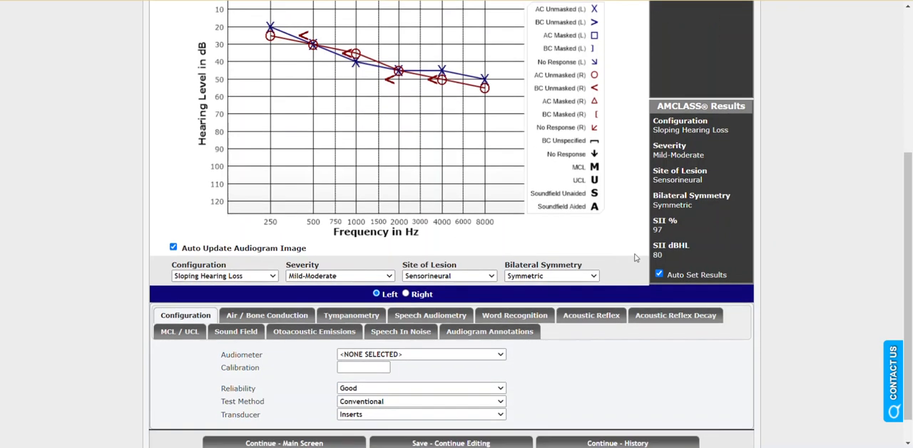
# - Examine the available choices for Severity, Configuration, Site of Lesion and Bilateral Symmetry without changing them
pyautogui.click(370, 278)
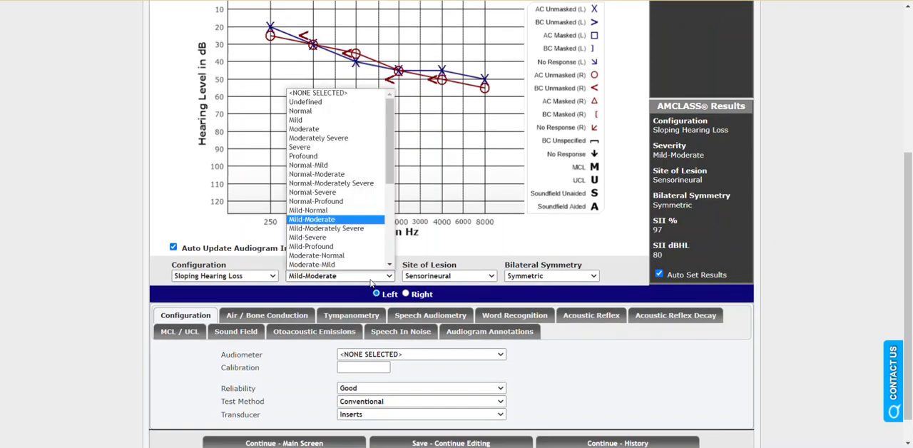
pyautogui.click(369, 283)
pyautogui.click(252, 281)
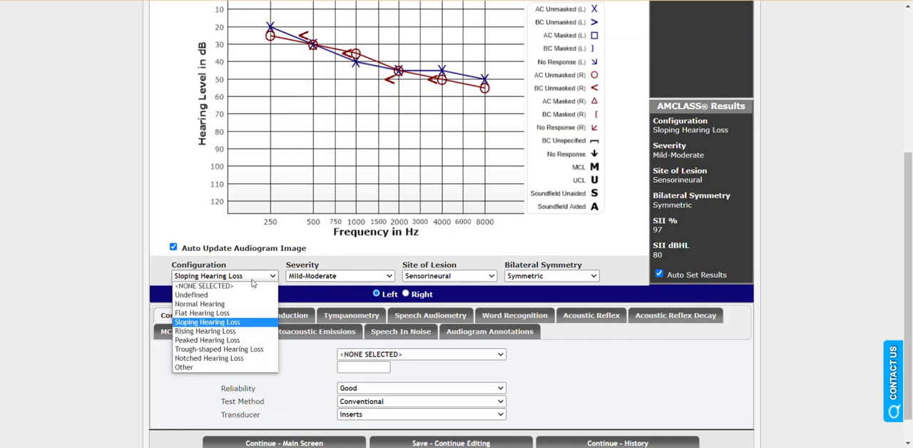
pyautogui.click(483, 276)
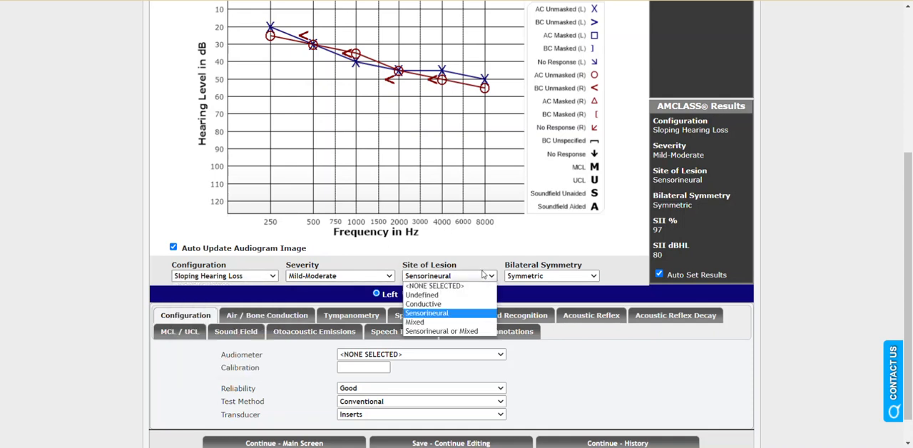
pyautogui.click(528, 277)
pyautogui.click(525, 244)
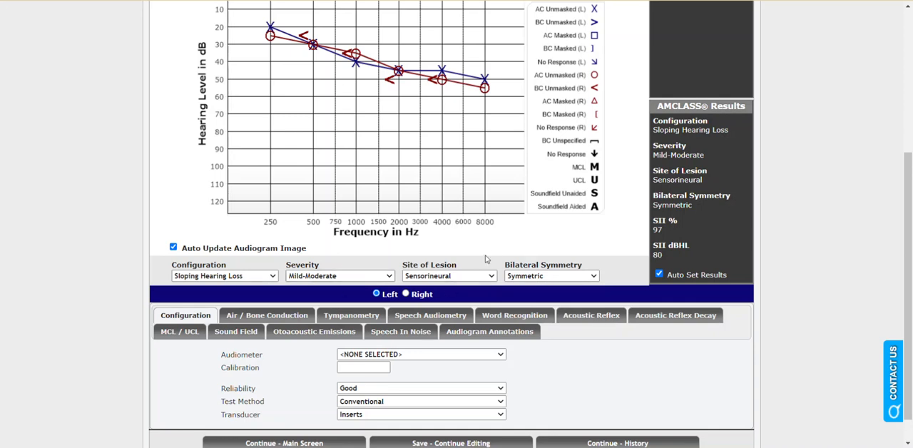
pyautogui.scroll(1, 485, 259)
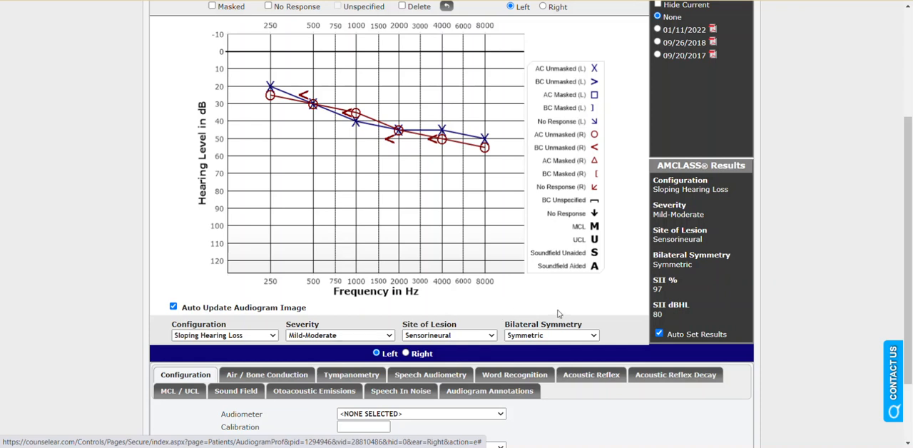
# - Set the audiometer to Interacoustics AC-40 and check the left ear's air and bone conduction threshold table
pyautogui.scroll(-2, 559, 313)
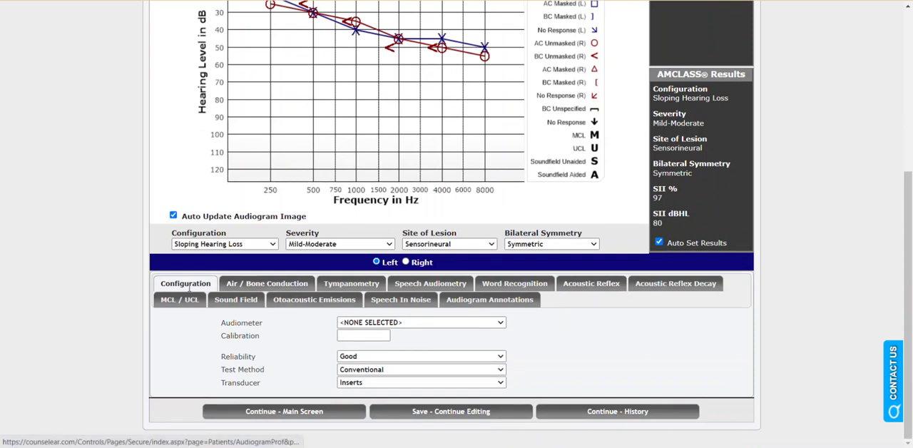
pyautogui.click(340, 322)
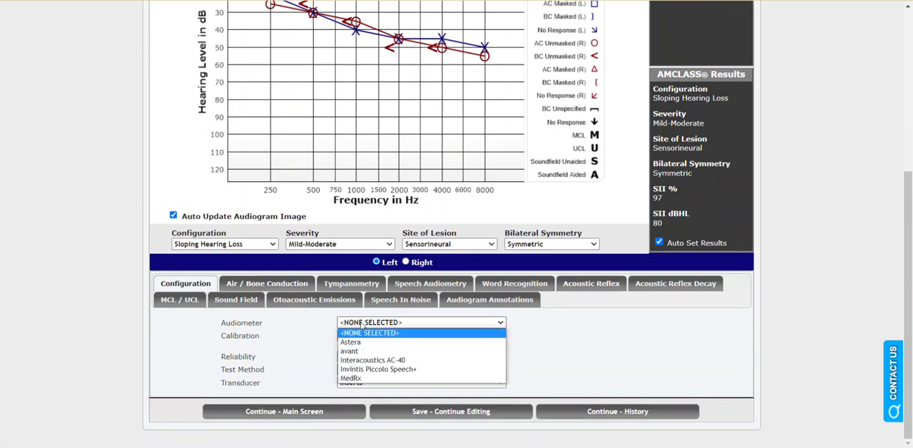
pyautogui.click(371, 363)
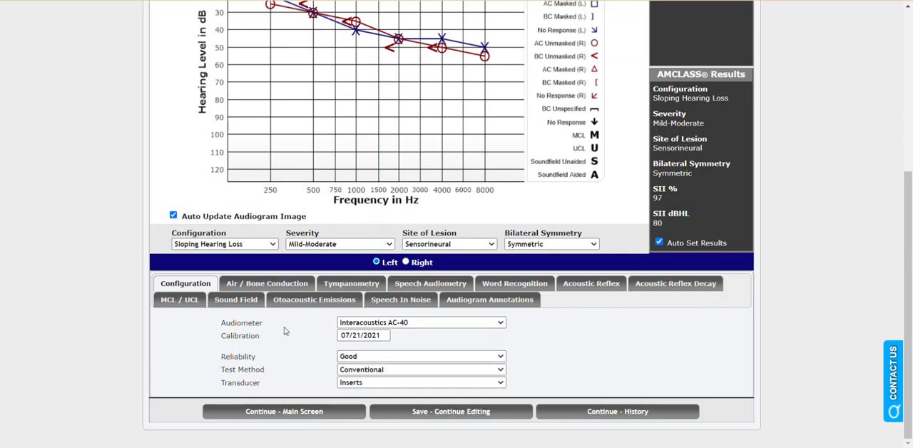
pyautogui.click(287, 284)
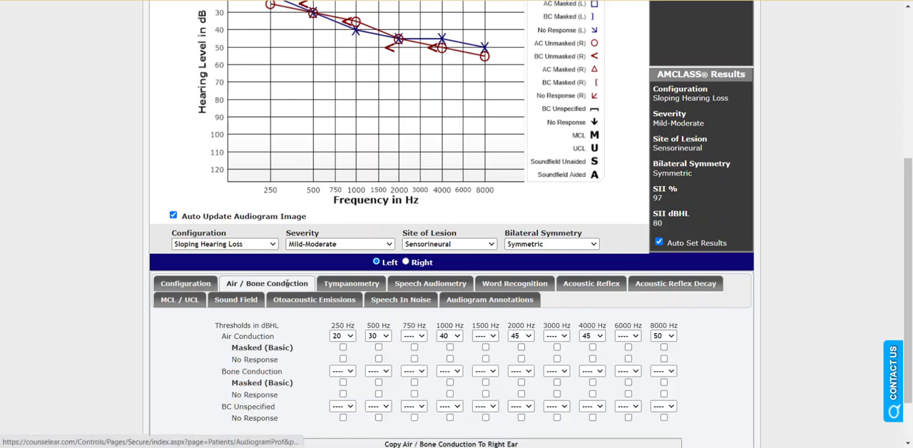
# - Set the left ear's tympanometry type to A and draw a tympanogram curve peaking at about 1.1 cc near -50 daPa
pyautogui.click(378, 285)
pyautogui.scroll(-1, 397, 342)
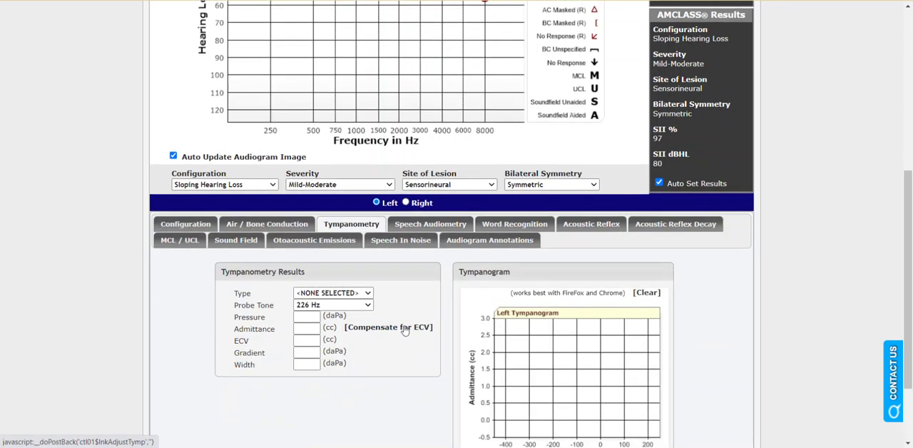
pyautogui.click(360, 292)
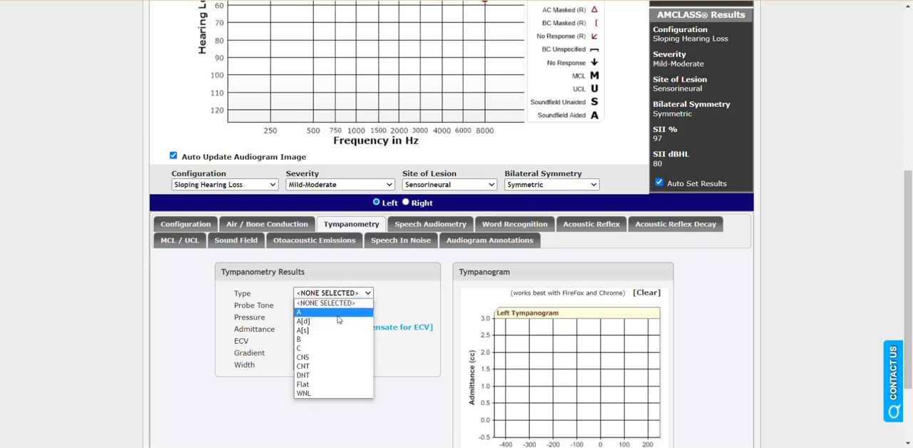
pyautogui.click(338, 315)
pyautogui.scroll(-2, 519, 318)
pyautogui.moveTo(518, 318)
pyautogui.mouseDown()
pyautogui.moveTo(598, 294)
pyautogui.moveTo(656, 318)
pyautogui.mouseUp()
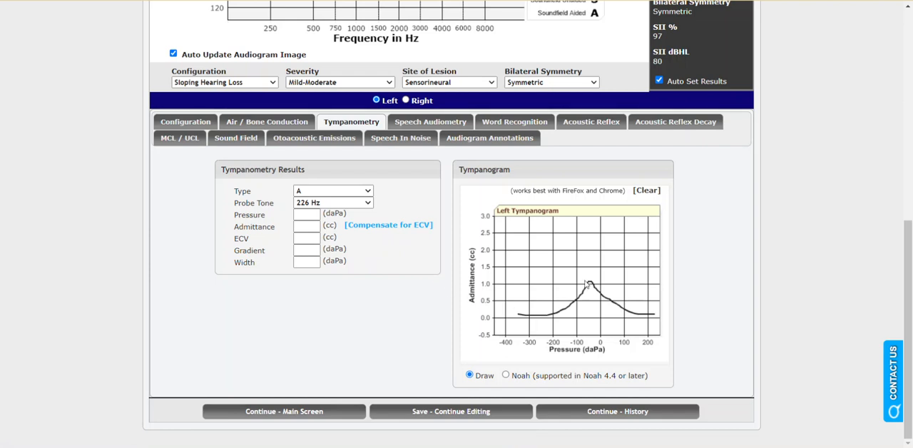
# - Enter the left ear's speech audiometry threshold and a word recognition score of 96% correct with its presentation level
pyautogui.click(417, 123)
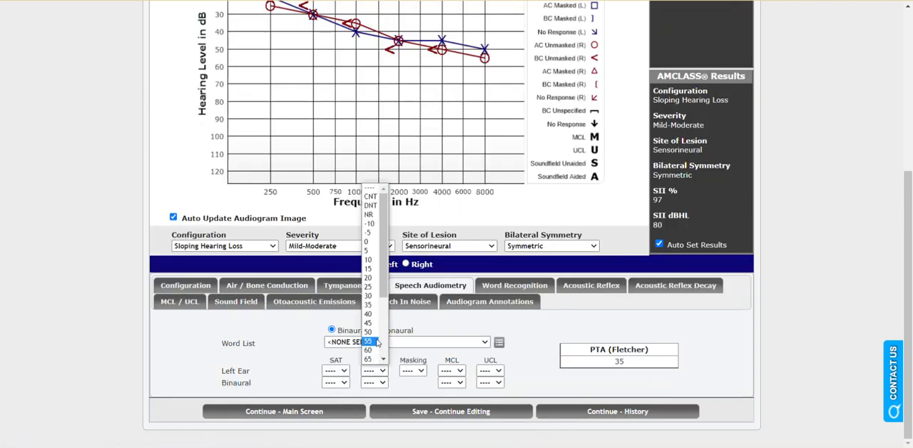
pyautogui.click(375, 286)
pyautogui.click(508, 284)
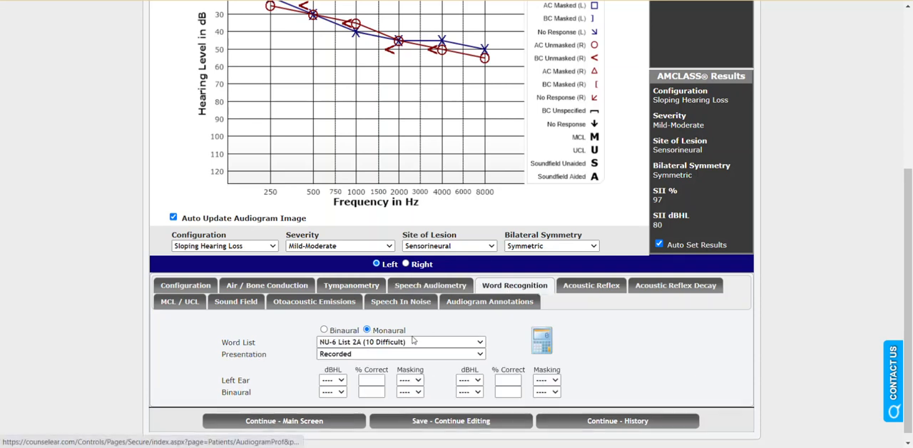
pyautogui.click(332, 379)
pyautogui.click(328, 365)
pyautogui.click(370, 380)
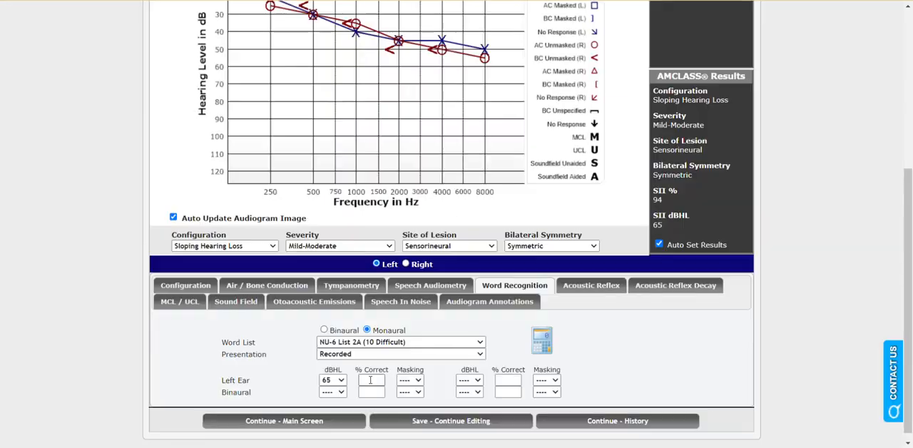
pyautogui.write('96')
# - Show the audiogram annotation options, save the audiogram and return to the visit's main screen
pyautogui.click(474, 308)
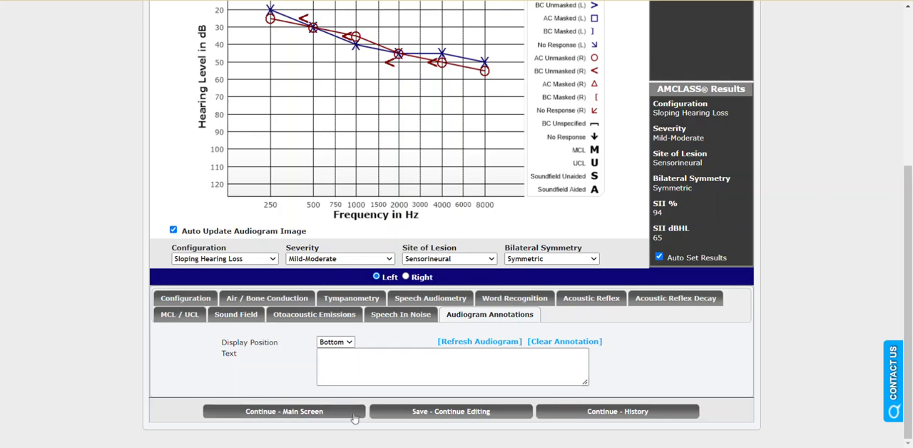
pyautogui.click(418, 412)
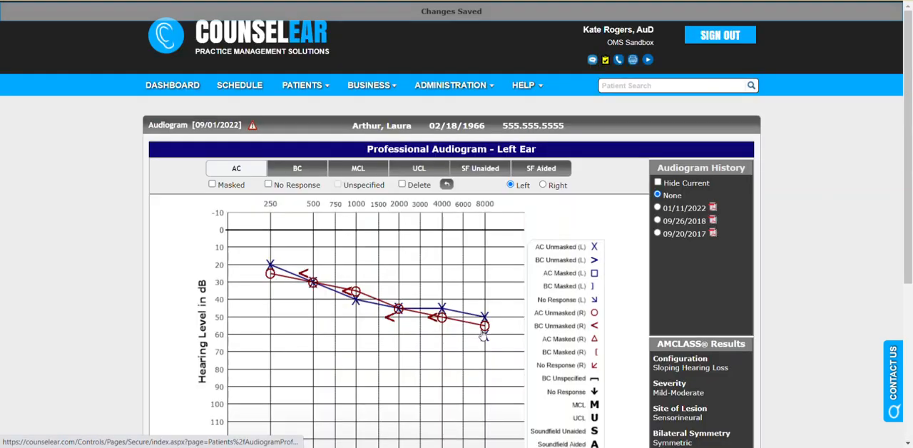
pyautogui.scroll(-2, 484, 331)
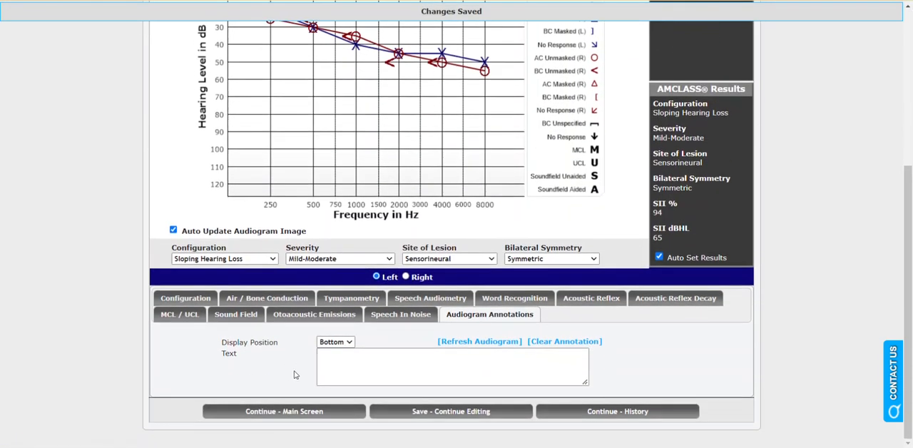
pyautogui.click(298, 413)
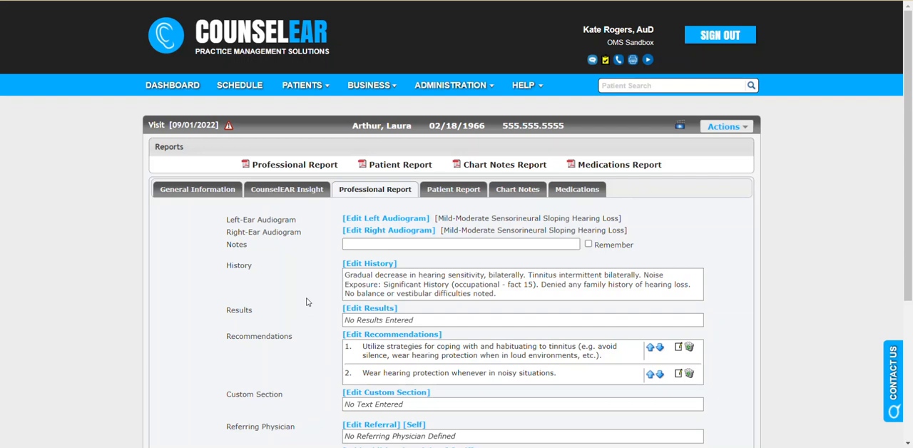
# - Check the audiogram descriptions in the patient report, and open its PDF to examine the audiograms, explanation and recommendations
pyautogui.click(435, 198)
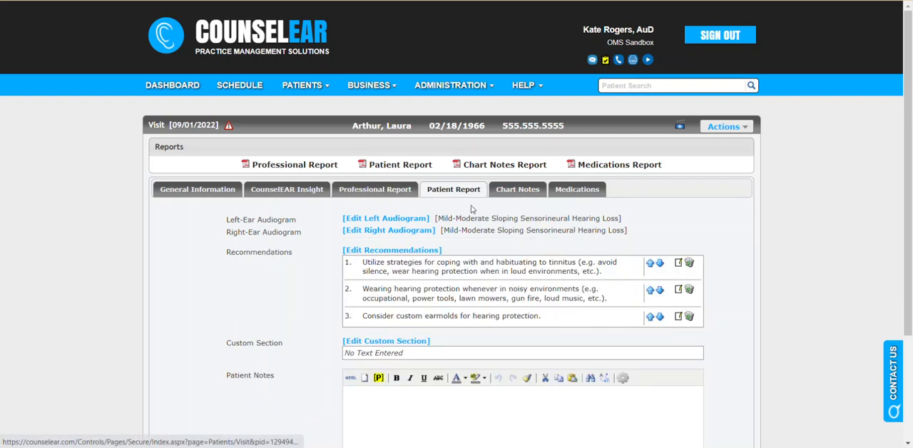
pyautogui.moveTo(437, 219); pyautogui.dragTo(539, 219)
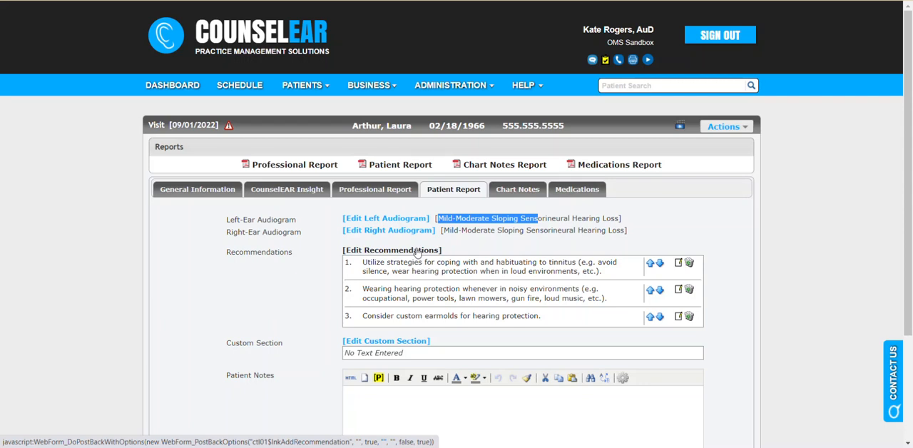
pyautogui.click(417, 166)
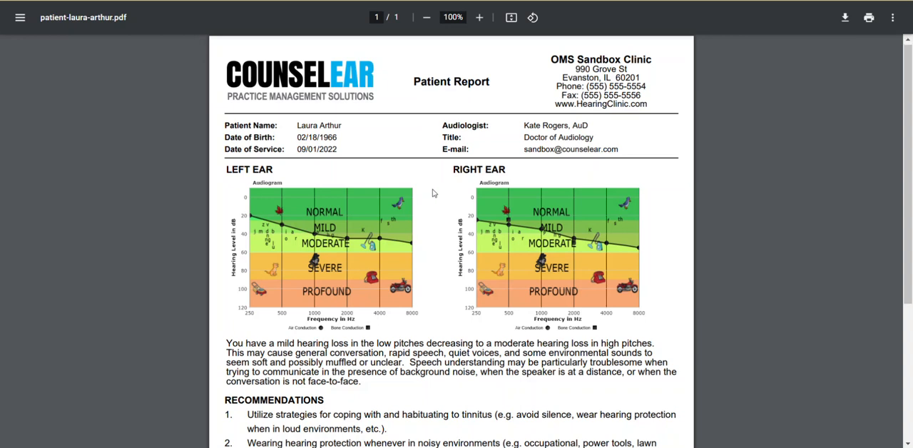
pyautogui.scroll(-1, 433, 193)
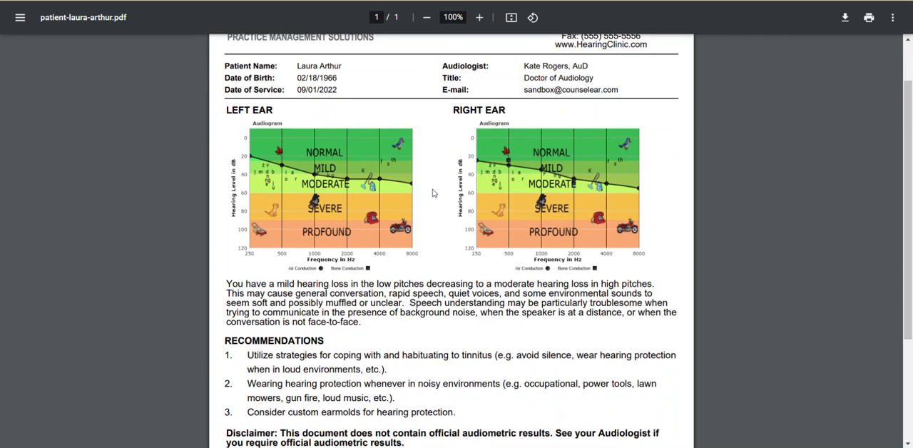
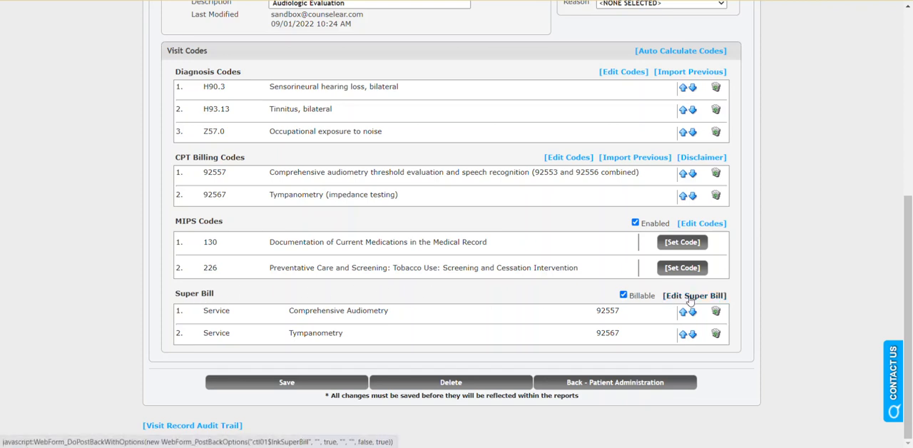
# - Open the visit's super bill for editing and look up the descriptions of the billing code modifiers
pyautogui.click(690, 300)
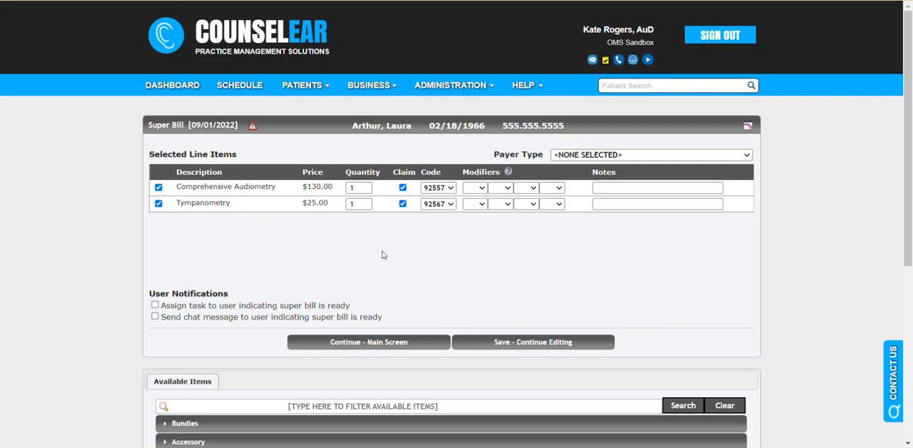
pyautogui.click(486, 188)
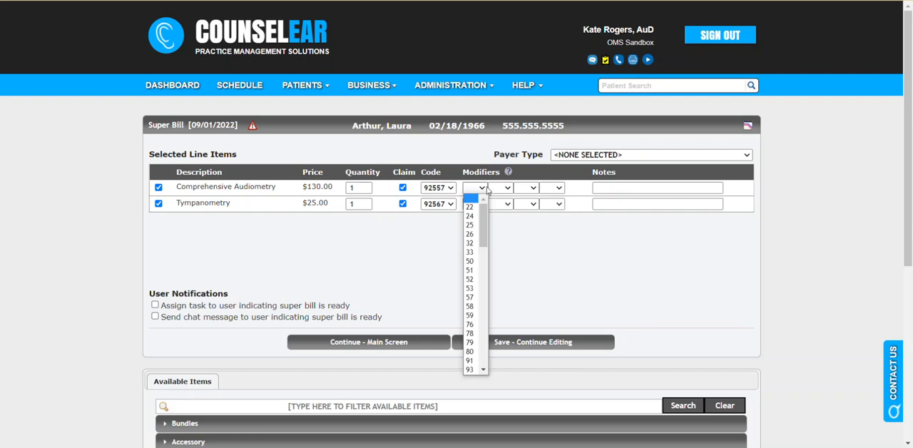
pyautogui.click(508, 173)
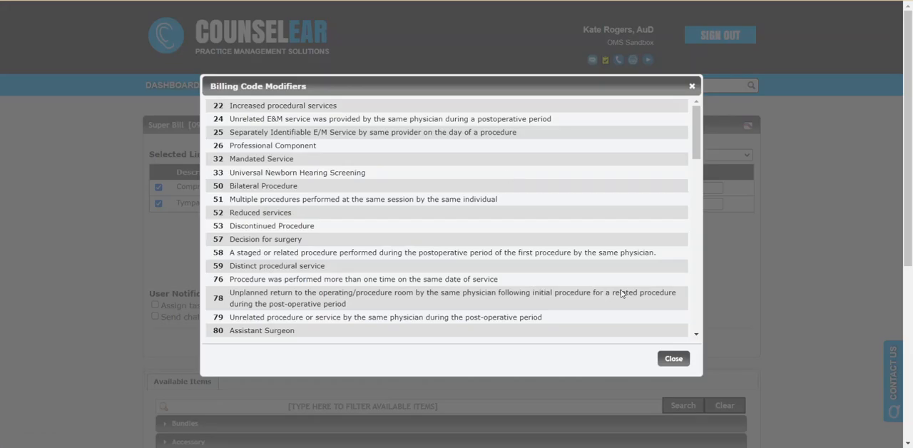
pyautogui.click(670, 359)
# - Add the Rayovac 13 48 pack battery item to the super bill
pyautogui.scroll(-1, 631, 285)
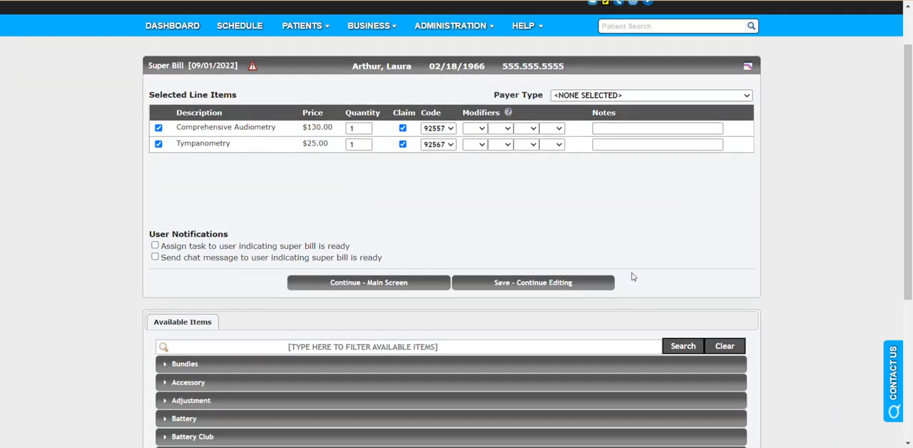
pyautogui.scroll(-2, 634, 271)
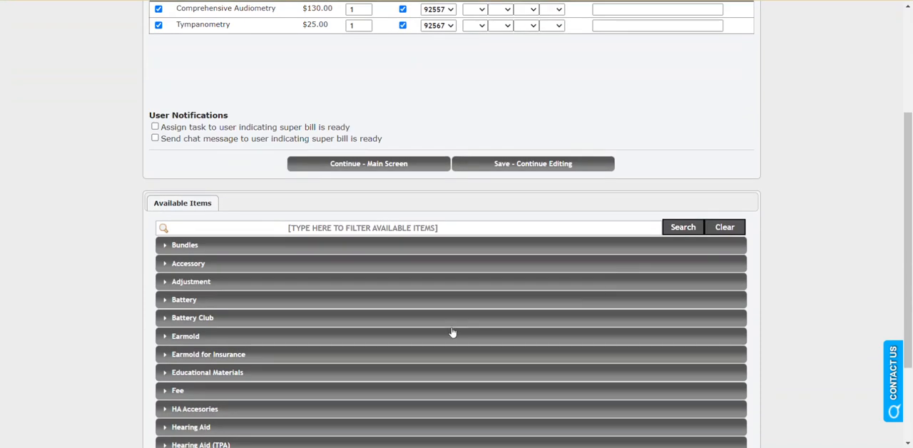
pyautogui.click(217, 305)
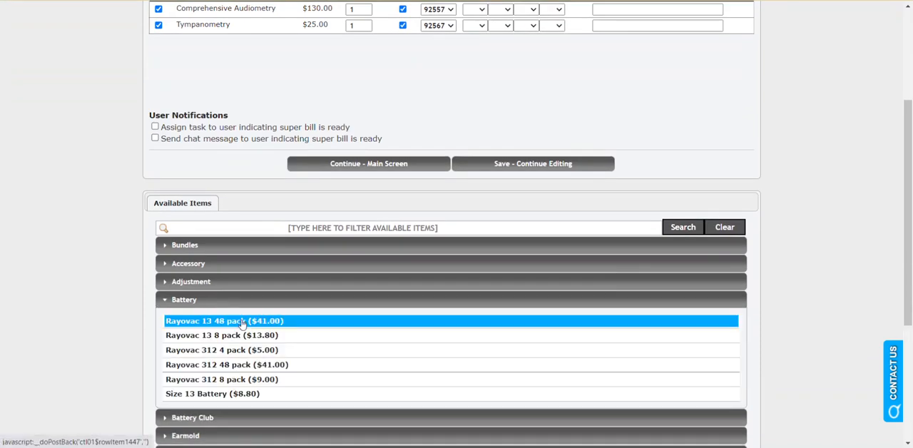
pyautogui.click(241, 322)
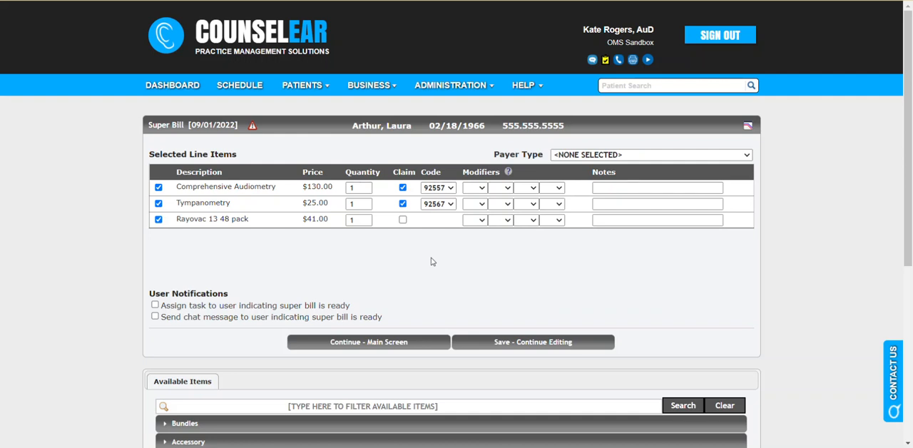
# - Enable the super bill chat notification, append "Give box 13" to its message, and return to the visit's main screen
pyautogui.click(155, 317)
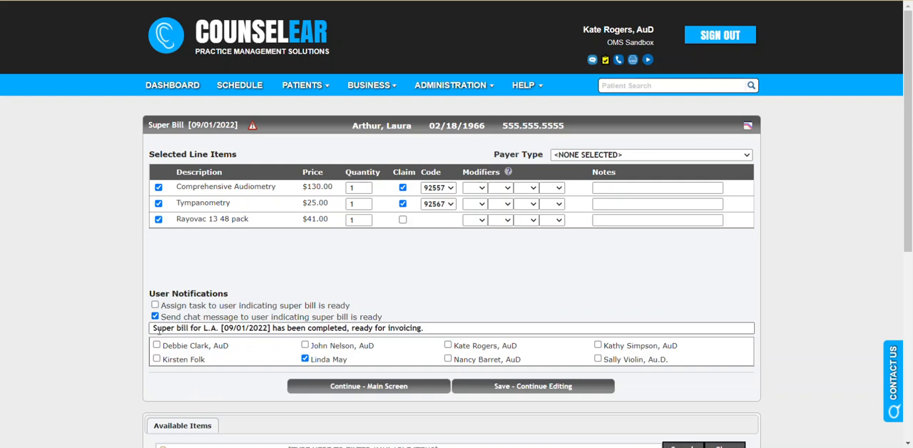
pyautogui.moveTo(153, 328); pyautogui.dragTo(407, 330)
pyautogui.click(435, 327)
pyautogui.write('Give box 13')
pyautogui.click(404, 386)
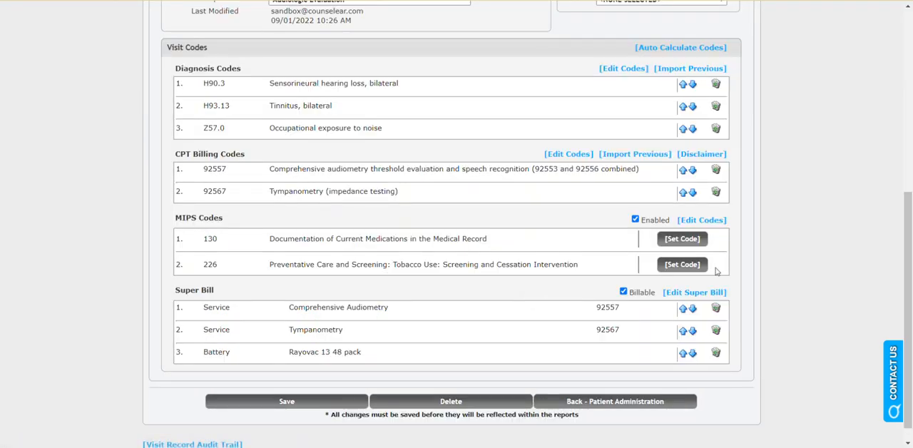
# - Create a new patient invoice from the visit
pyautogui.scroll(3, 705, 249)
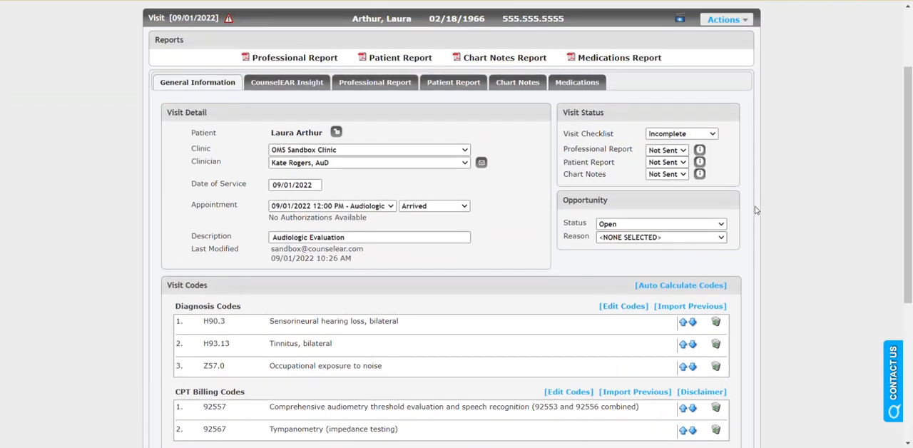
pyautogui.scroll(2, 757, 209)
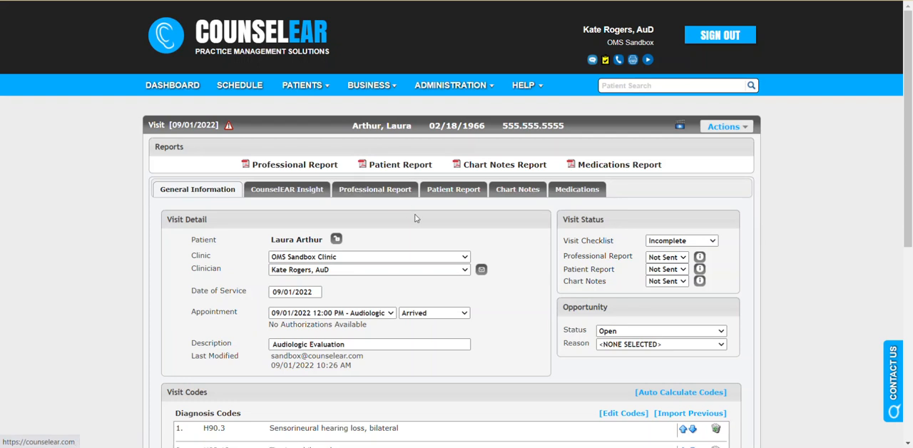
pyautogui.click(741, 129)
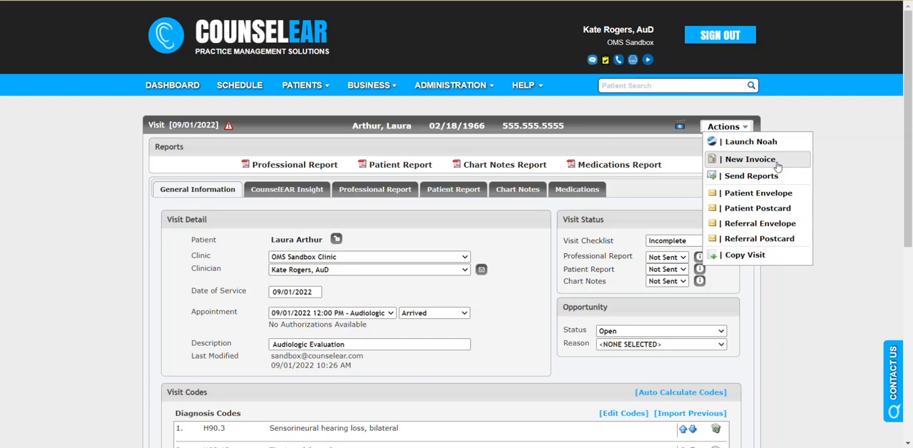
pyautogui.click(776, 161)
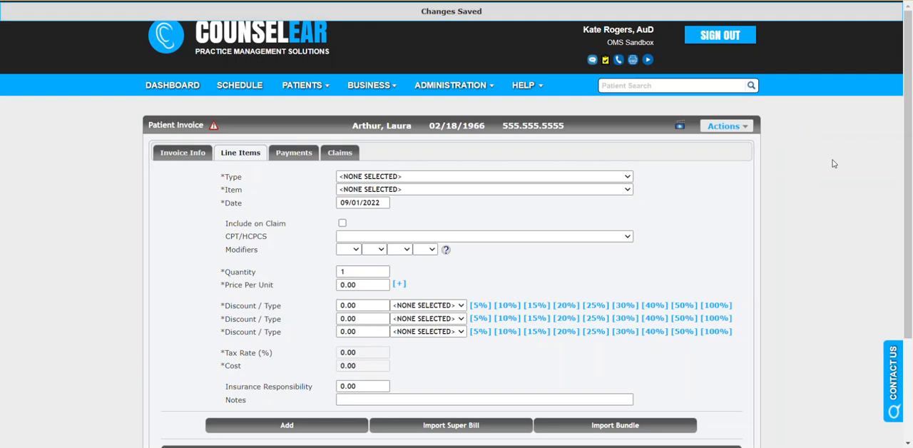
# - Review the invoice's line items, comparing the claim setting of the two services with that of the battery pack
pyautogui.scroll(-1, 833, 164)
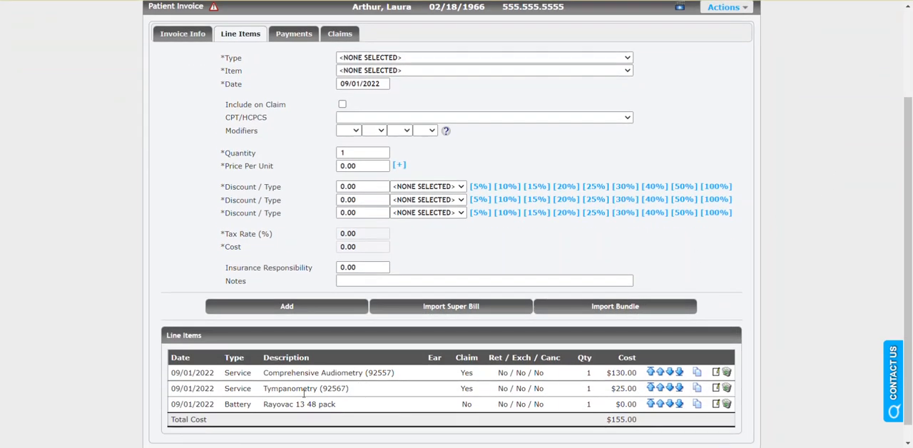
pyautogui.doubleClick(467, 373)
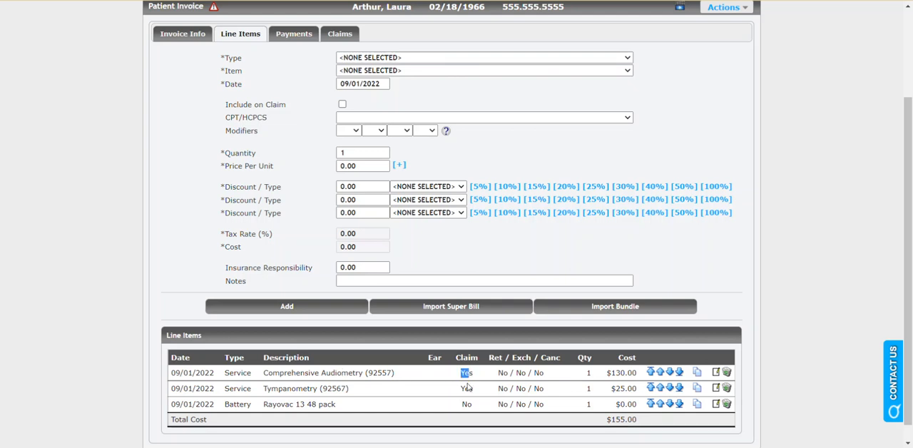
pyautogui.doubleClick(466, 404)
pyautogui.click(447, 406)
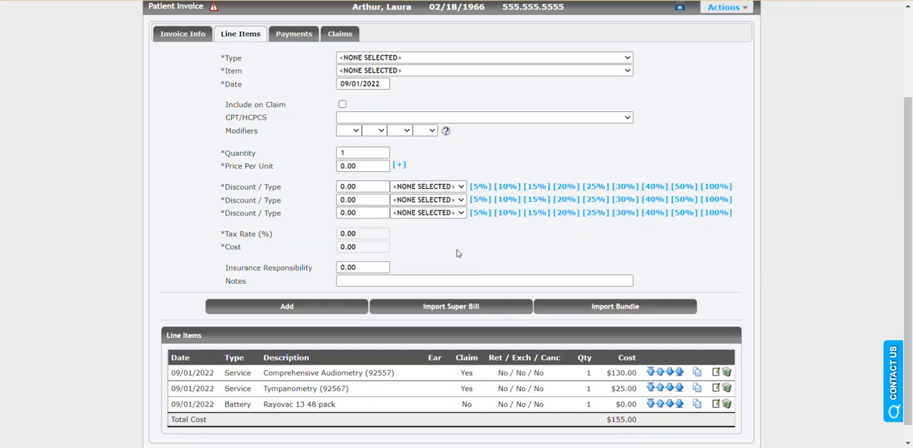
pyautogui.scroll(1, 458, 241)
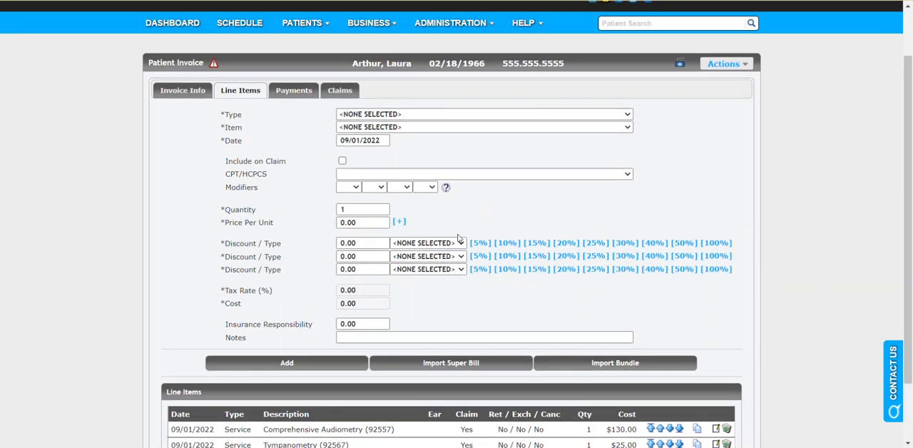
pyautogui.scroll(1, 460, 229)
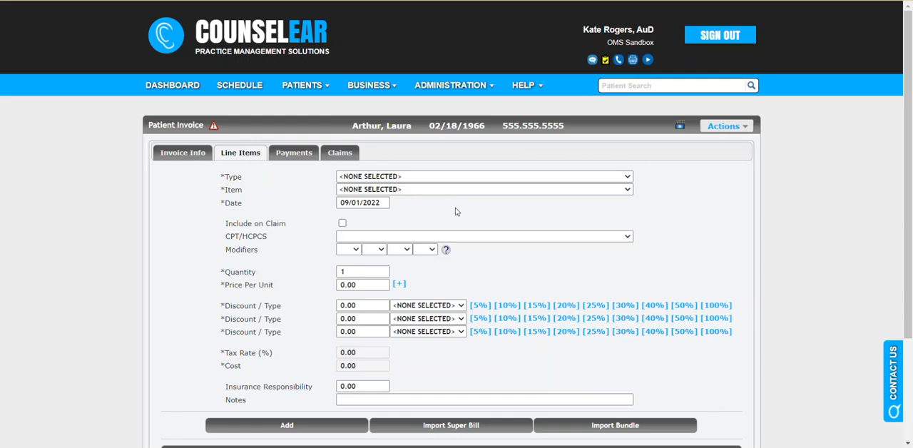
# - View the amounts due on the invoice's payment form and check the battery pack's cost among the line items
pyautogui.click(309, 158)
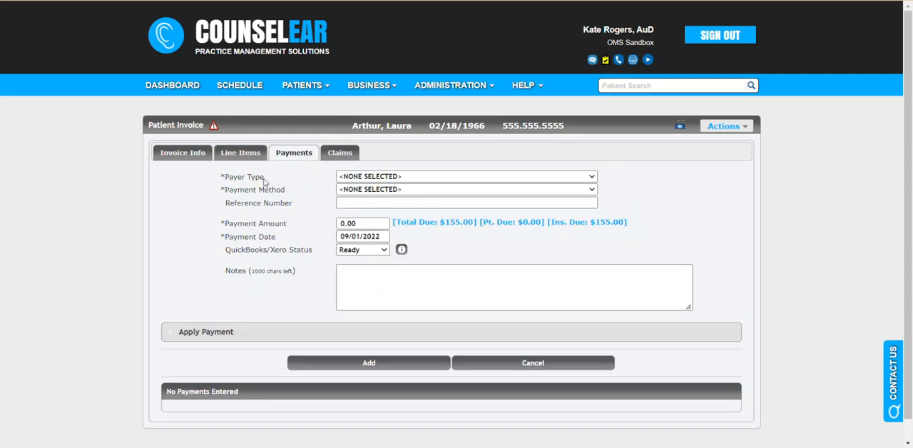
pyautogui.click(239, 153)
pyautogui.scroll(-3, 292, 220)
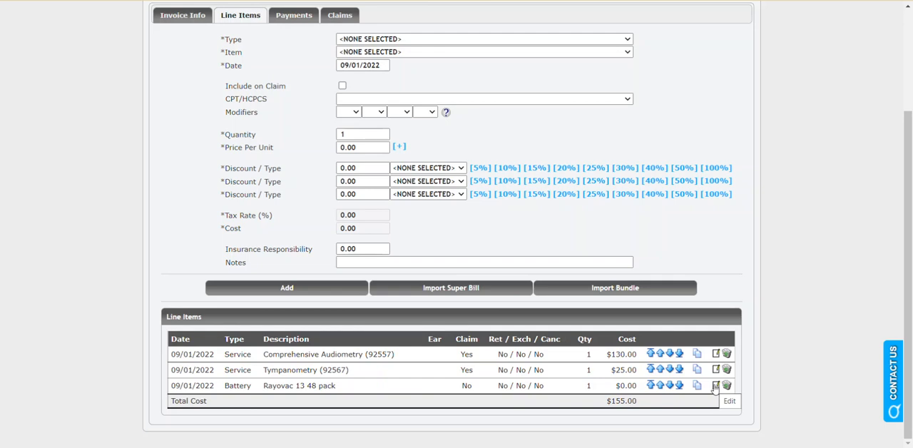
pyautogui.moveTo(614, 390); pyautogui.dragTo(639, 390)
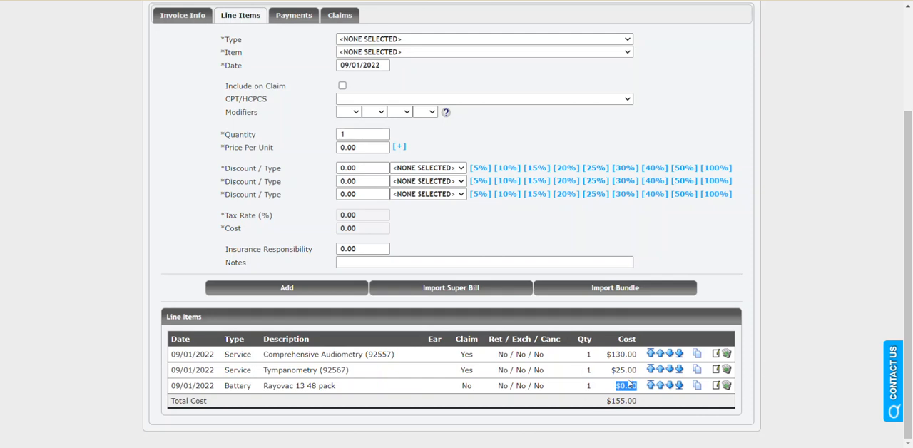
pyautogui.click(760, 288)
# - Add the accessory Domes - Starkey to the invoice with a quantity of 2, and check it in the line items
pyautogui.scroll(2, 750, 262)
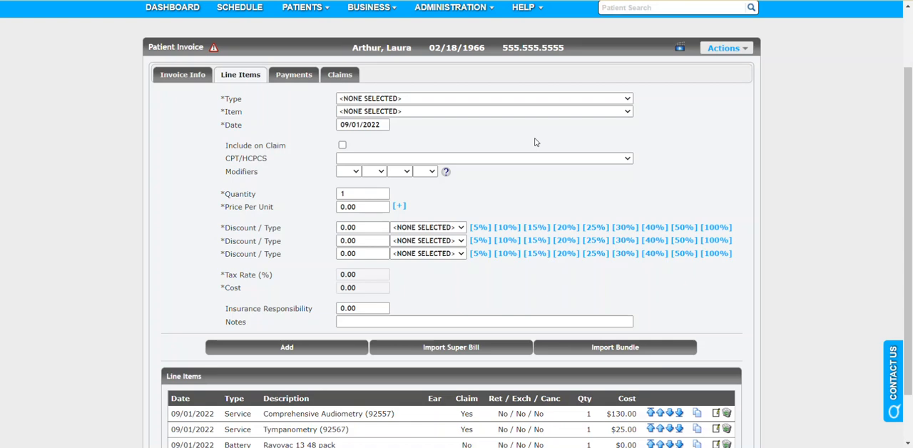
pyautogui.click(474, 99)
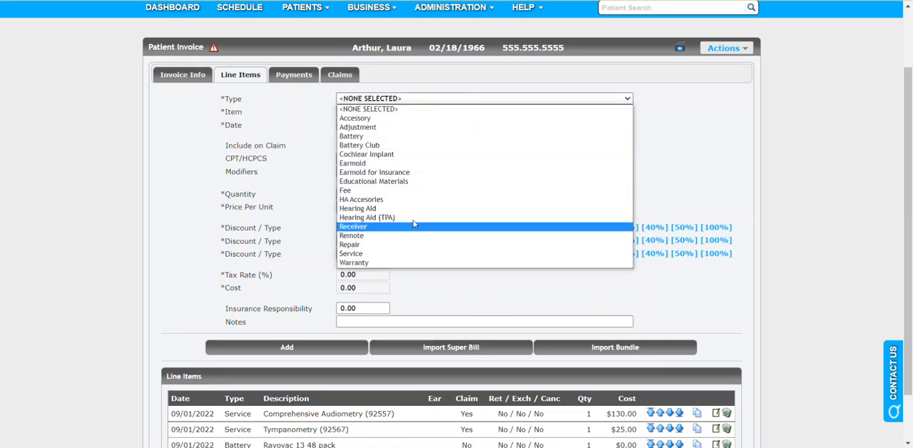
pyautogui.click(420, 126)
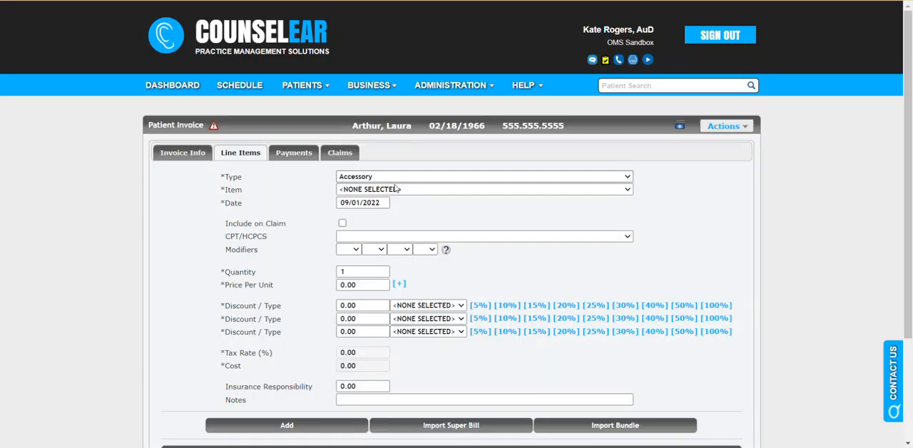
pyautogui.click(397, 189)
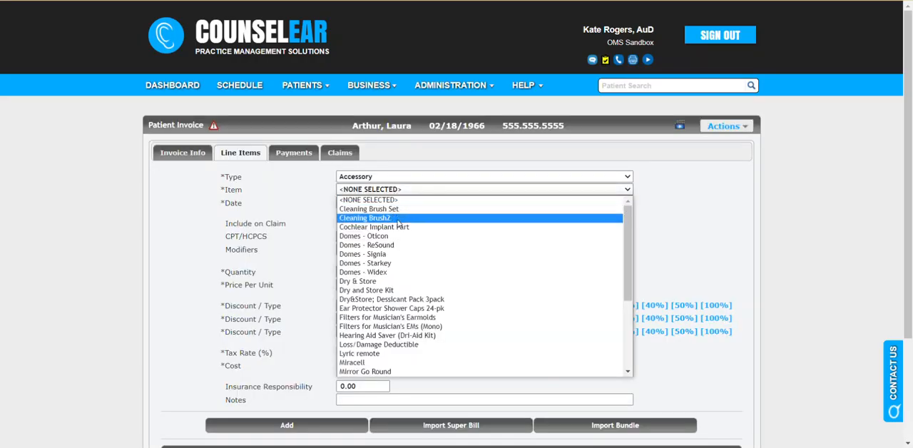
pyautogui.click(396, 263)
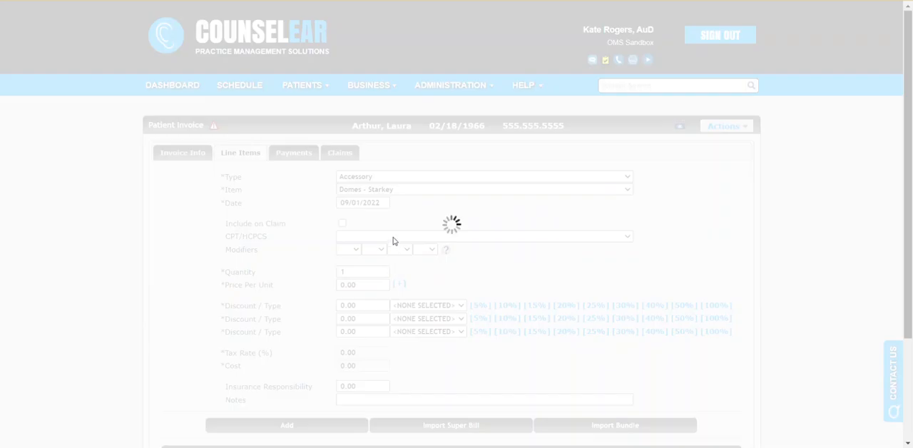
pyautogui.scroll(-1, 412, 212)
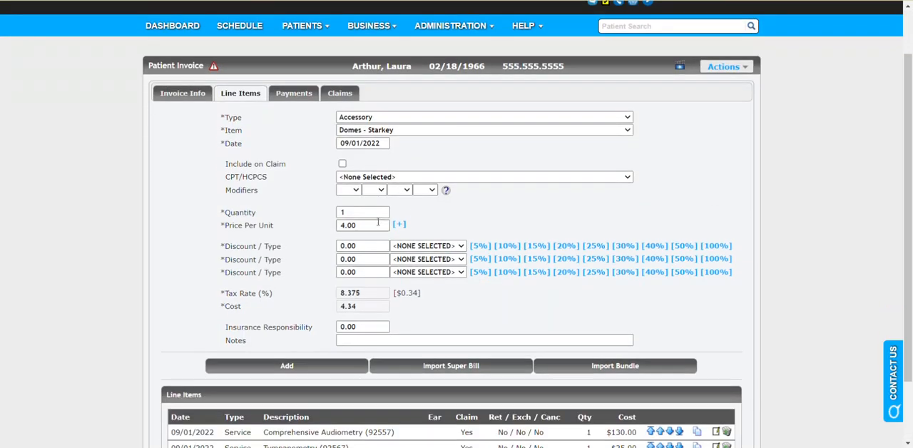
pyautogui.doubleClick(362, 211)
pyautogui.write('2')
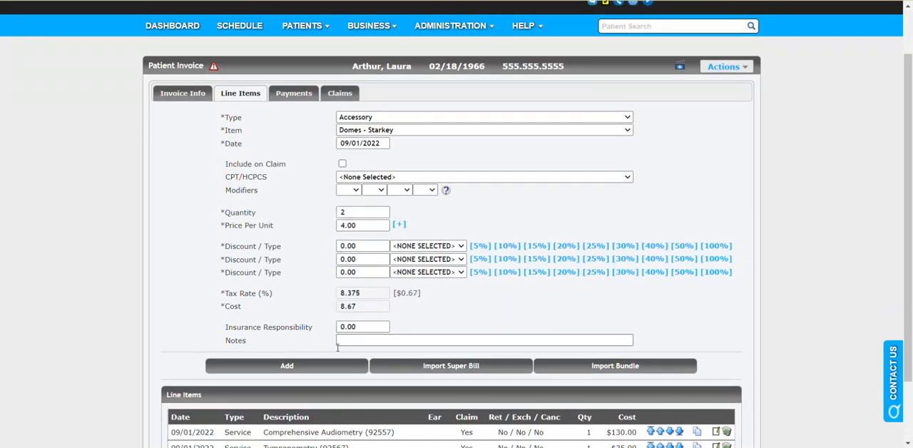
pyautogui.click(325, 366)
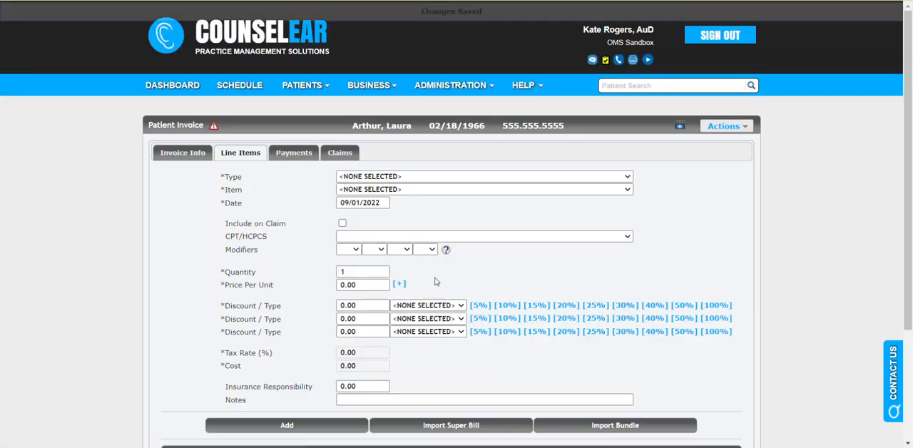
pyautogui.scroll(-3, 289, 213)
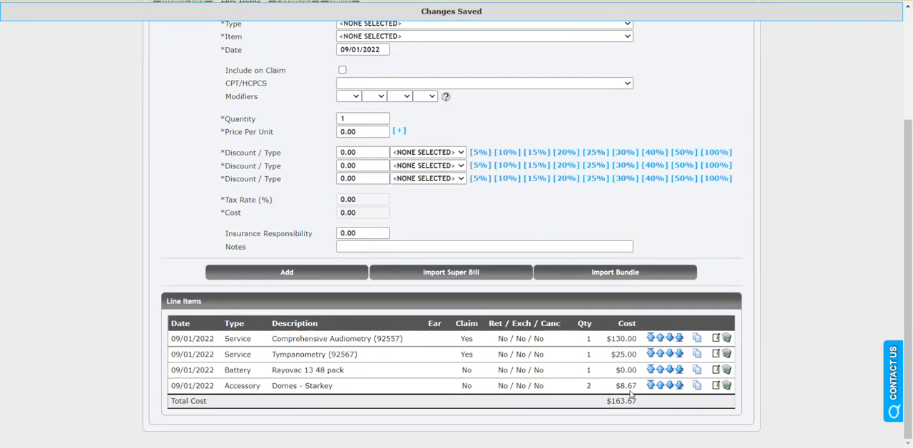
# - Fill in an invoice payment with payer type Private Payer, method Cash and the patient's amount due of 8.67
pyautogui.scroll(6, 630, 393)
pyautogui.click(294, 153)
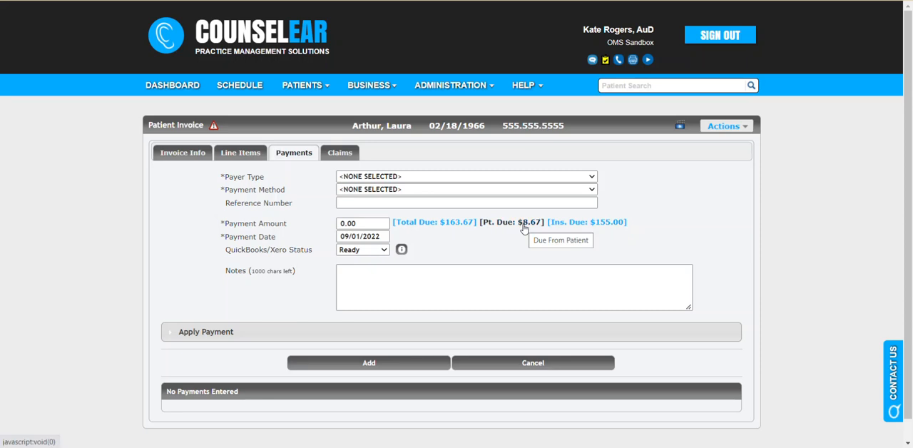
pyautogui.click(451, 178)
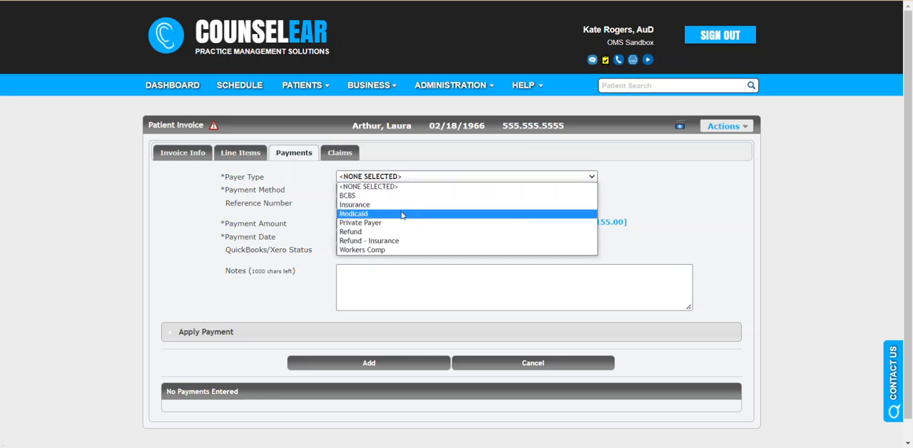
pyautogui.click(401, 222)
pyautogui.click(403, 191)
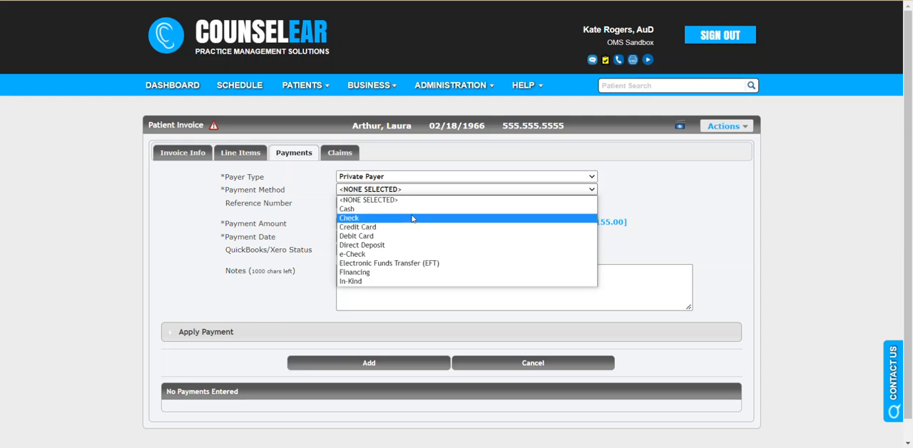
pyautogui.click(414, 211)
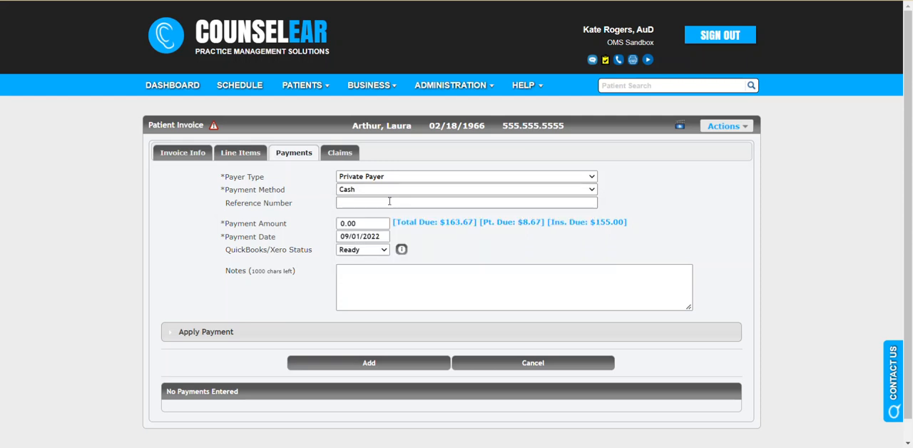
pyautogui.click(517, 229)
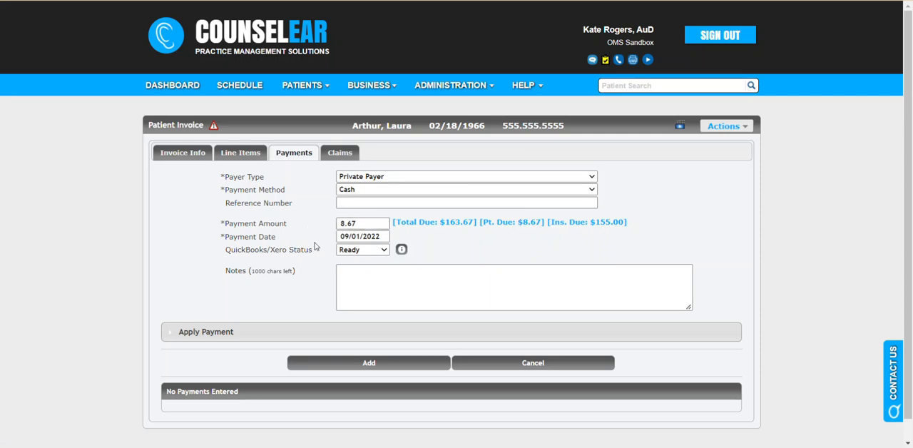
# - Show how the payment is applied to the line items, check the Domes - Starkey row, and add the payment to the invoice
pyautogui.click(321, 331)
pyautogui.scroll(-2, 275, 285)
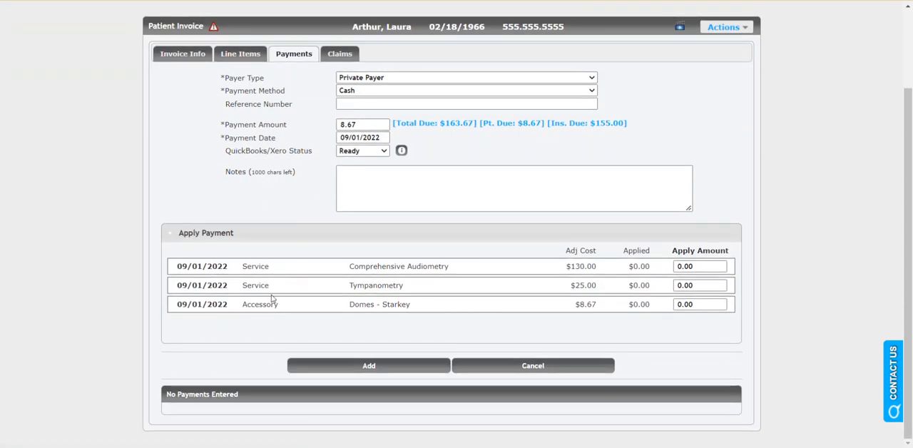
pyautogui.moveTo(575, 304); pyautogui.dragTo(598, 306)
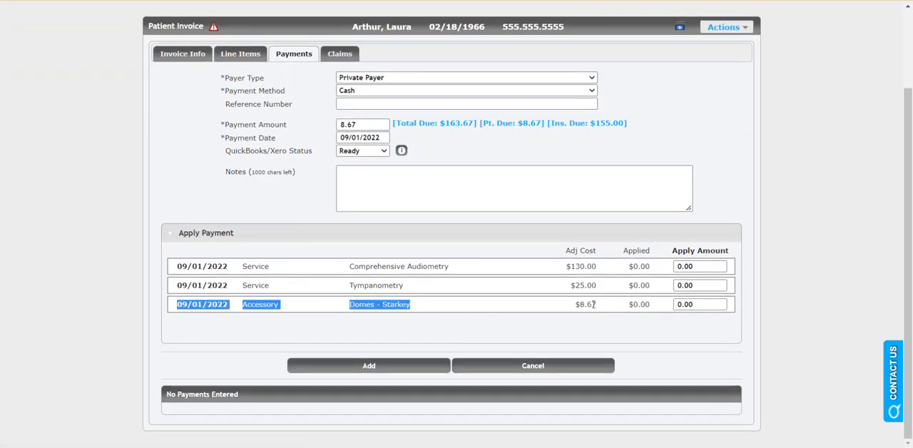
pyautogui.click(566, 311)
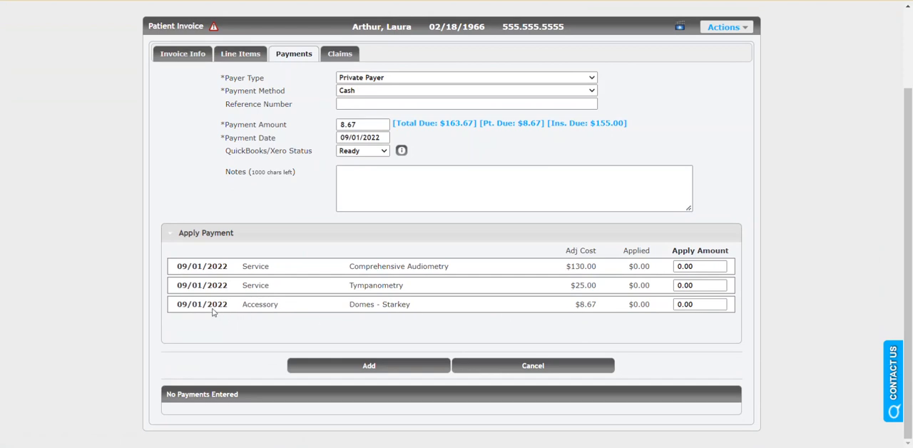
pyautogui.click(212, 311)
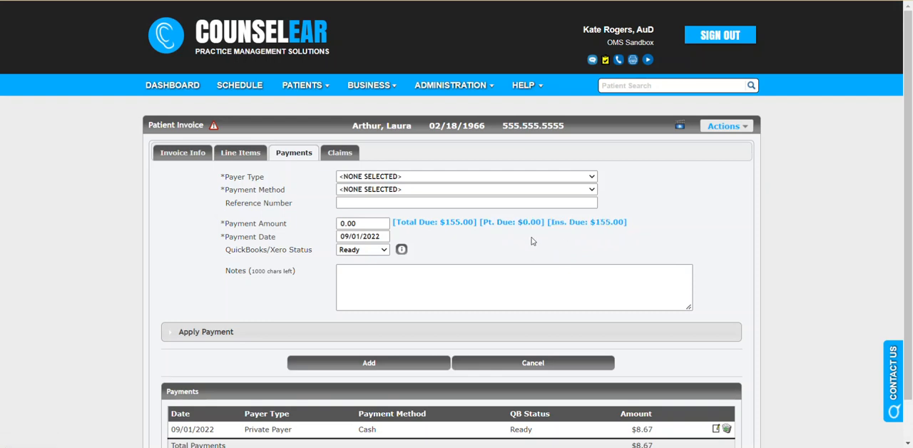
# - Start a new claim on the invoice and review its general claim, patient and address information
pyautogui.click(737, 131)
pyautogui.click(341, 156)
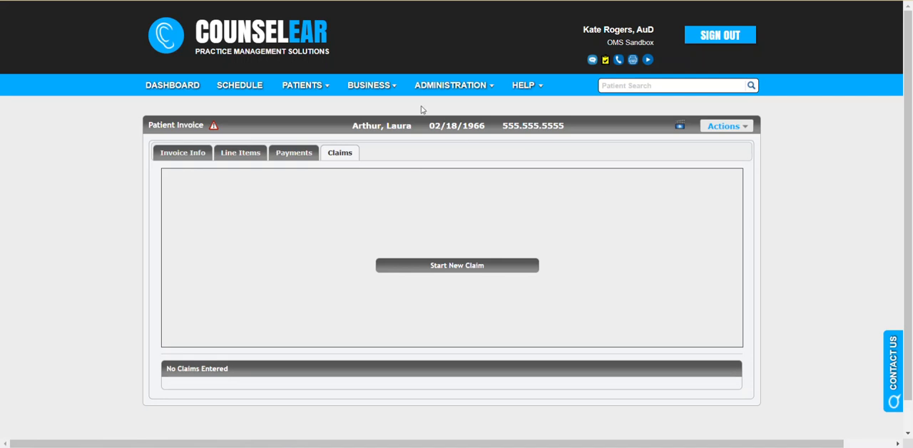
pyautogui.moveTo(385, 105)
pyautogui.click(484, 273)
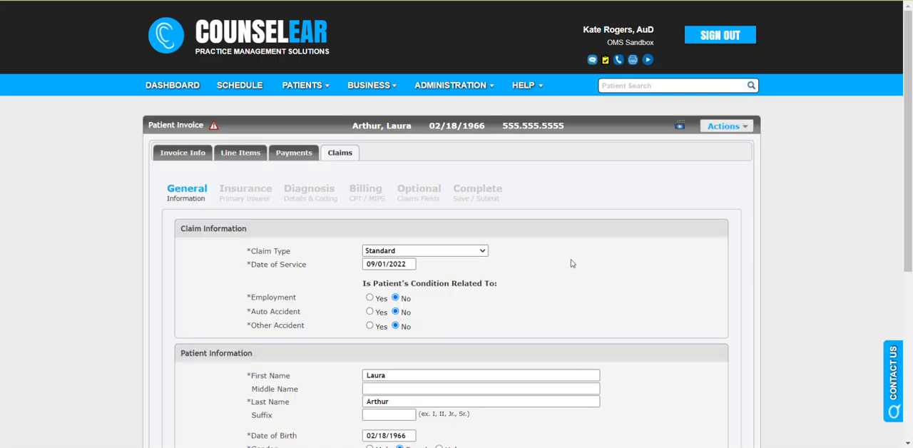
pyautogui.scroll(-2, 576, 255)
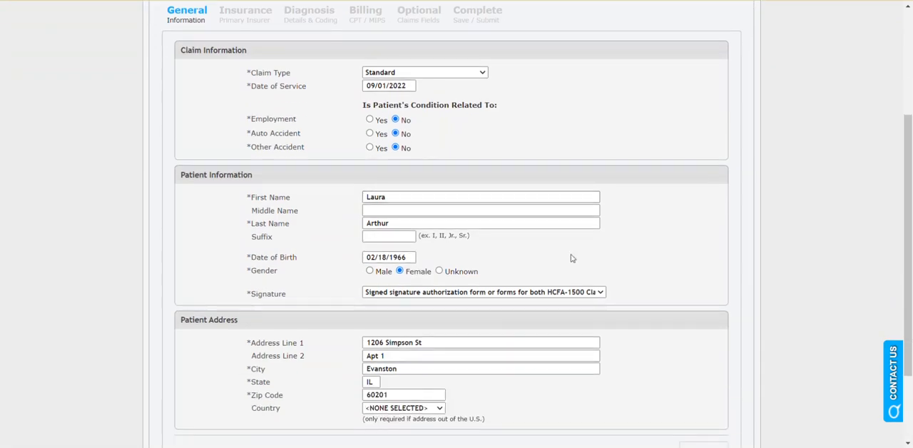
pyautogui.scroll(-1, 482, 309)
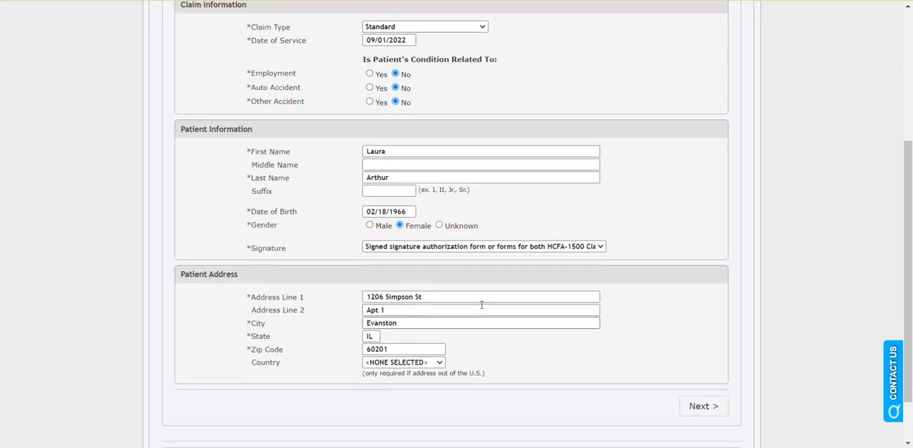
pyautogui.scroll(2, 481, 307)
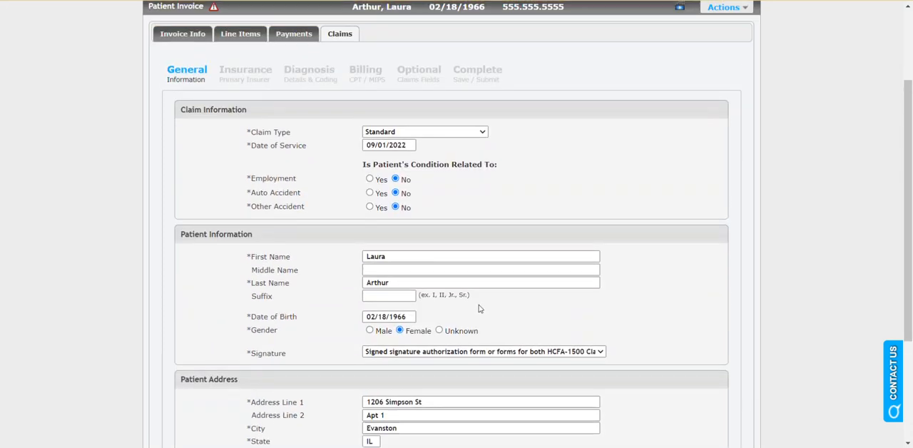
# - Review the claim's primary insurer details, then its rendering provider, referring physician and diagnosis codes
pyautogui.click(242, 79)
pyautogui.scroll(-1, 314, 182)
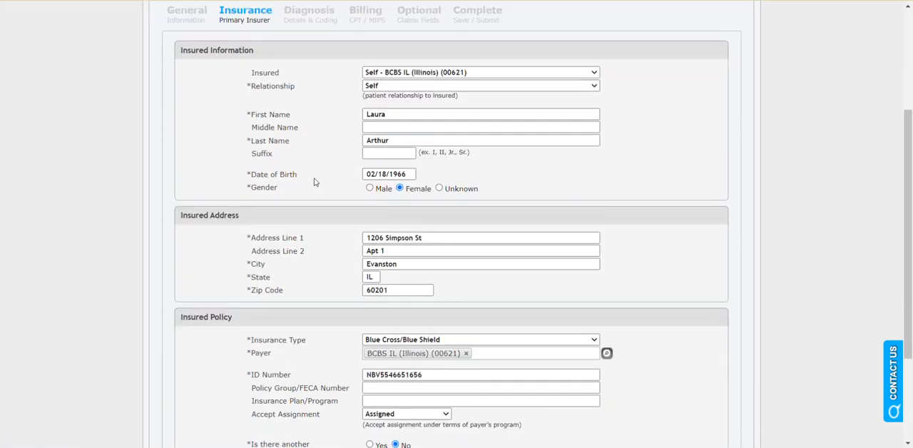
pyautogui.scroll(-1, 336, 248)
pyautogui.scroll(3, 328, 243)
pyautogui.click(310, 82)
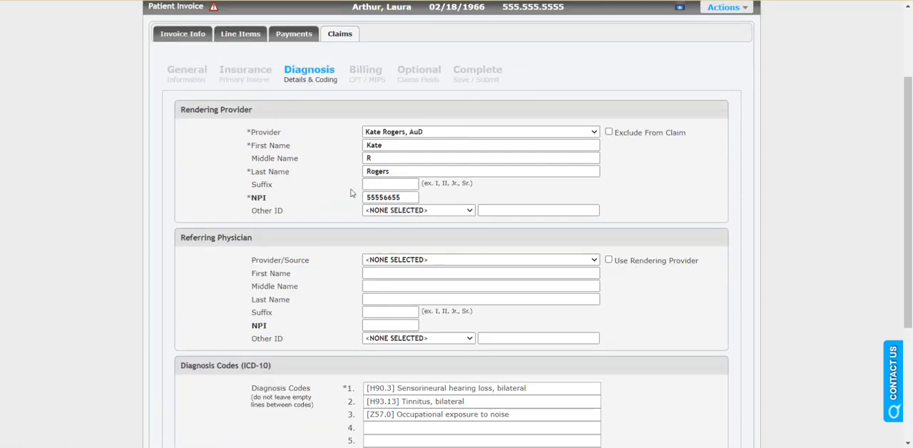
pyautogui.scroll(-1, 341, 193)
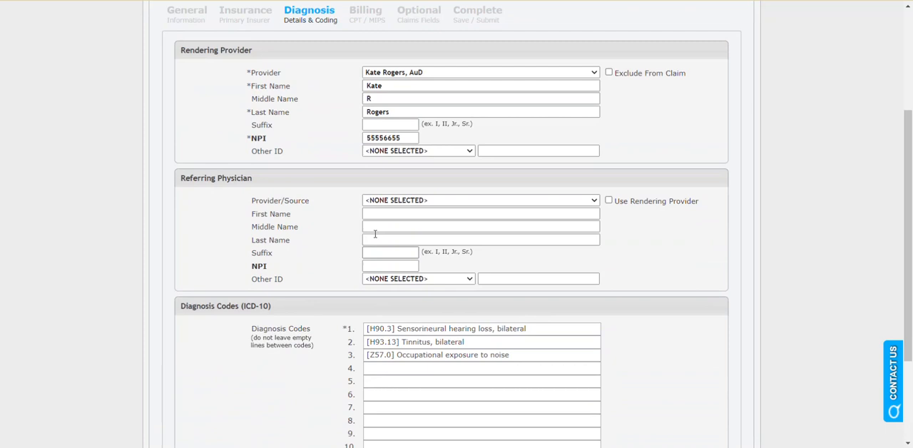
pyautogui.scroll(1, 341, 220)
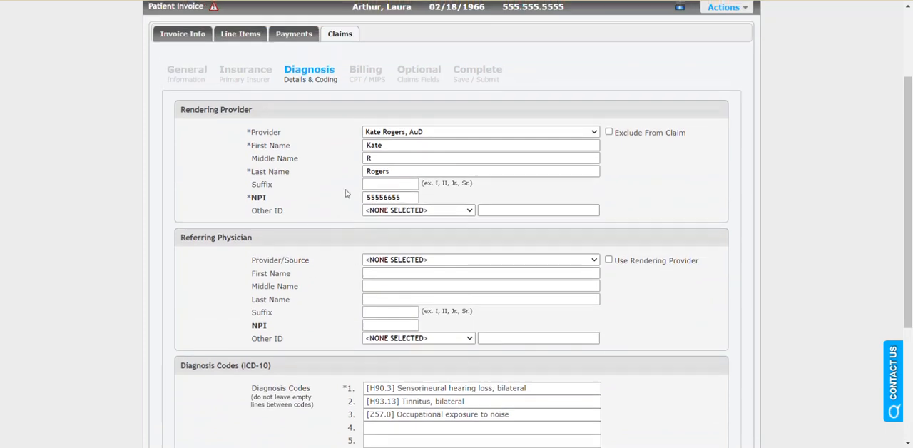
# - Review the claim's billing entity, service location and the charges for services #1 and #2
pyautogui.click(362, 83)
pyautogui.scroll(-3, 321, 244)
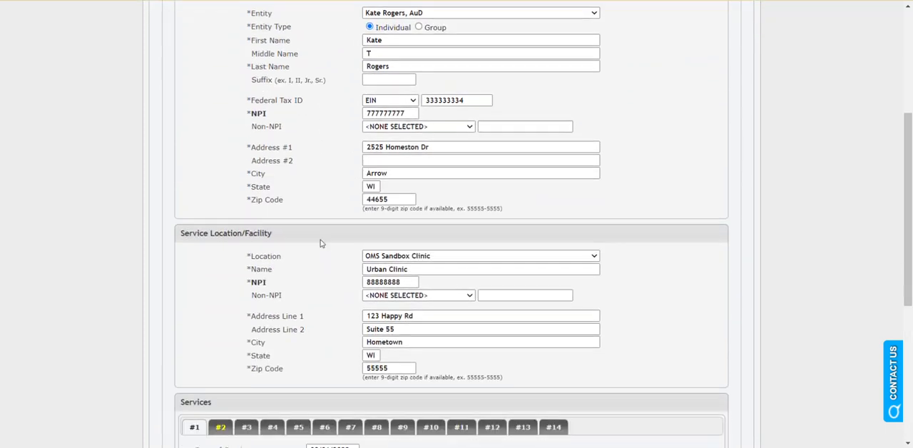
pyautogui.scroll(-1, 320, 244)
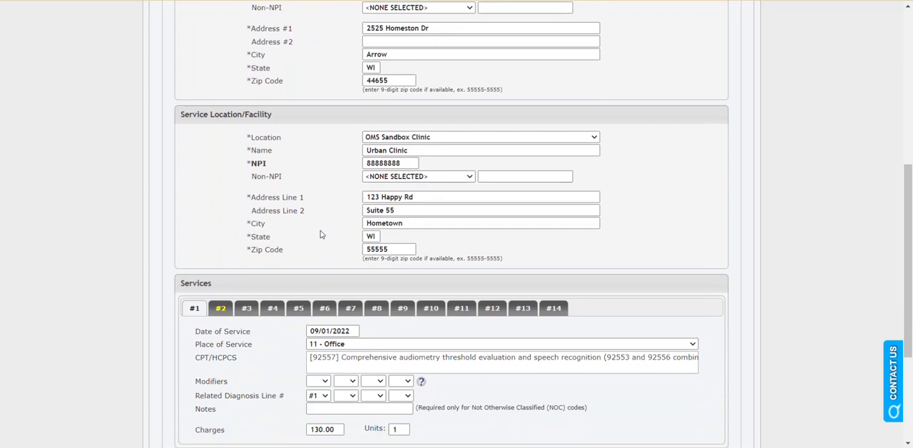
pyautogui.scroll(-1, 314, 238)
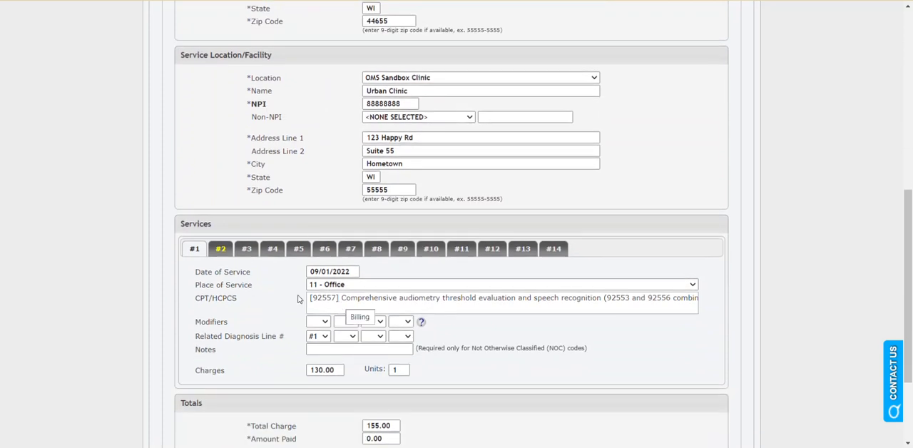
pyautogui.click(223, 252)
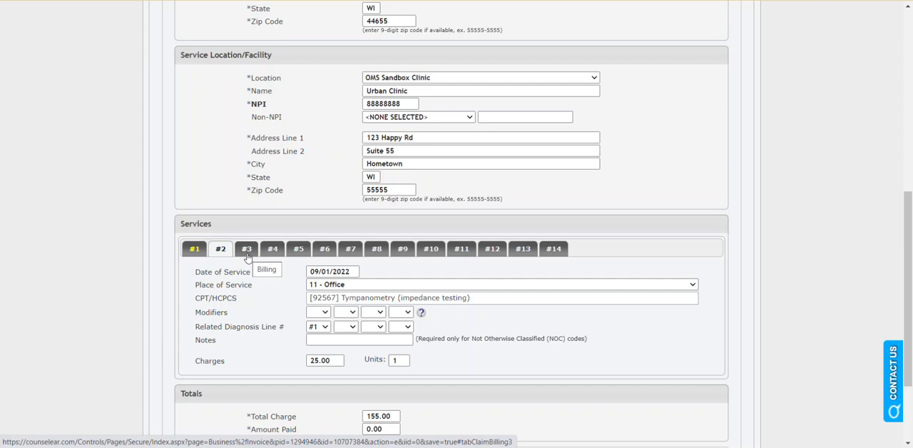
pyautogui.scroll(3, 277, 305)
pyautogui.scroll(1, 275, 301)
# - Set the claim's submission status to Submit to Clearinghouse, save the claim, and check it in the claims list
pyautogui.click(472, 12)
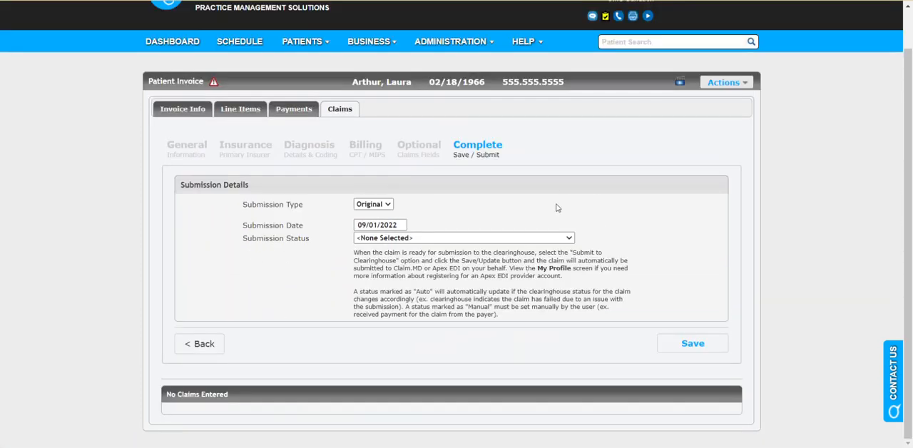
pyautogui.click(568, 238)
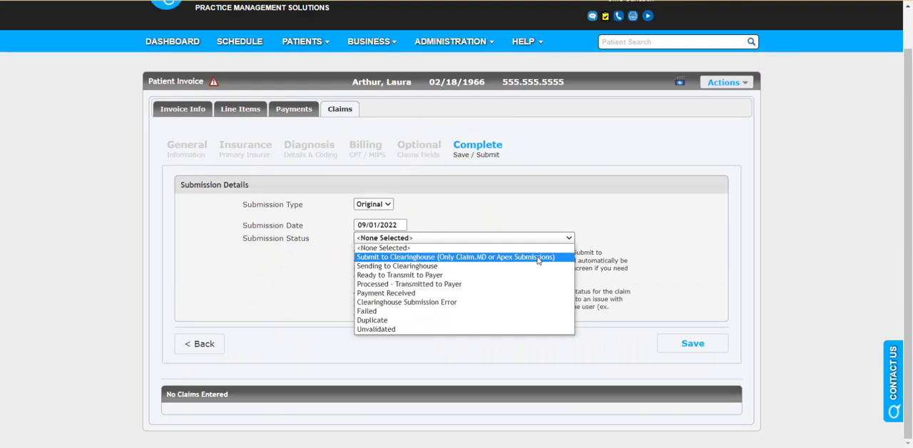
pyautogui.click(482, 258)
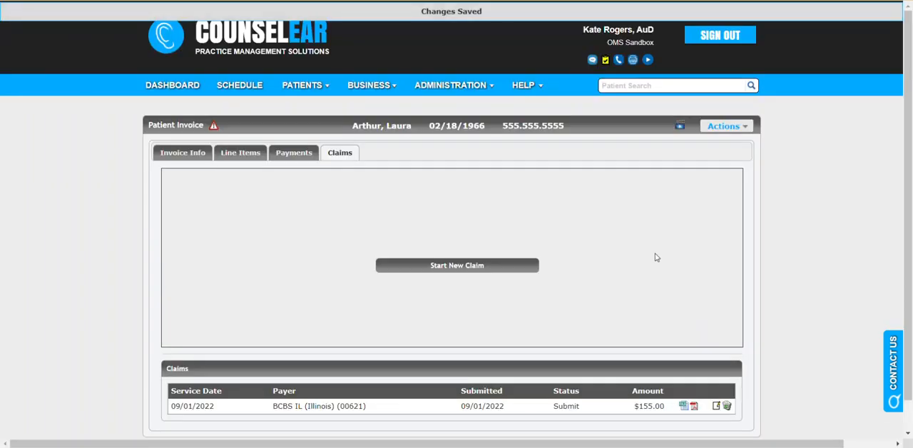
pyautogui.scroll(-1, 656, 258)
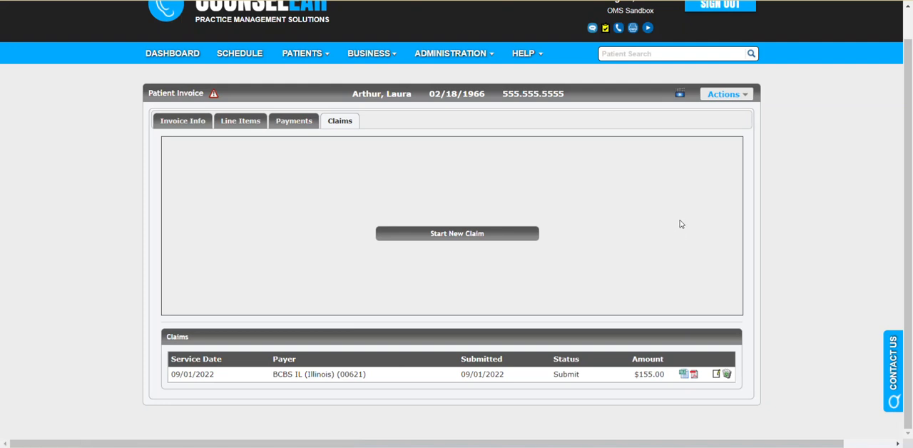
# - Return from the invoice to the patient's record and open the 09/01/2022 visit
pyautogui.click(410, 98)
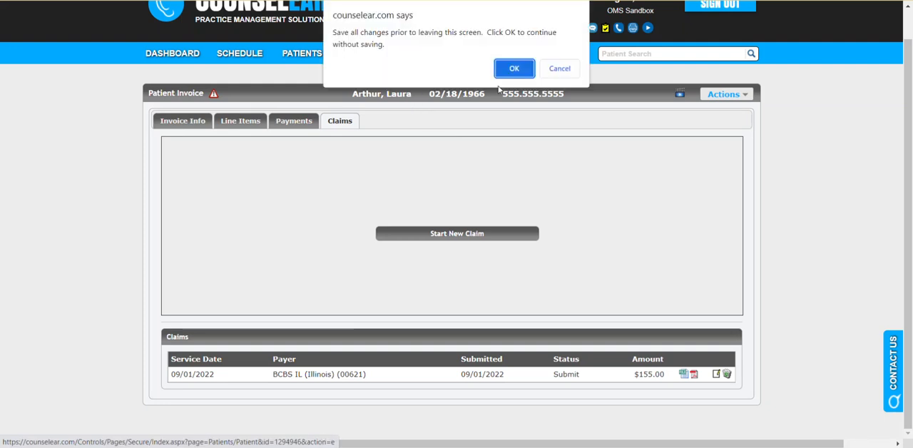
pyautogui.click(559, 67)
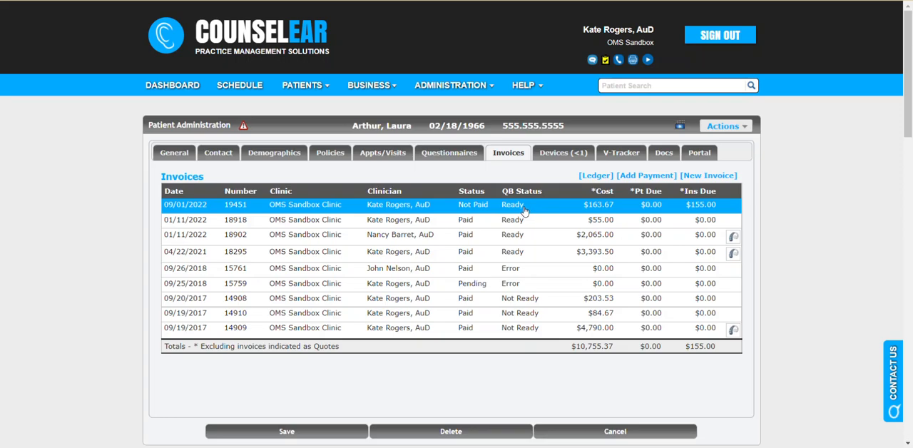
pyautogui.click(395, 153)
pyautogui.click(625, 331)
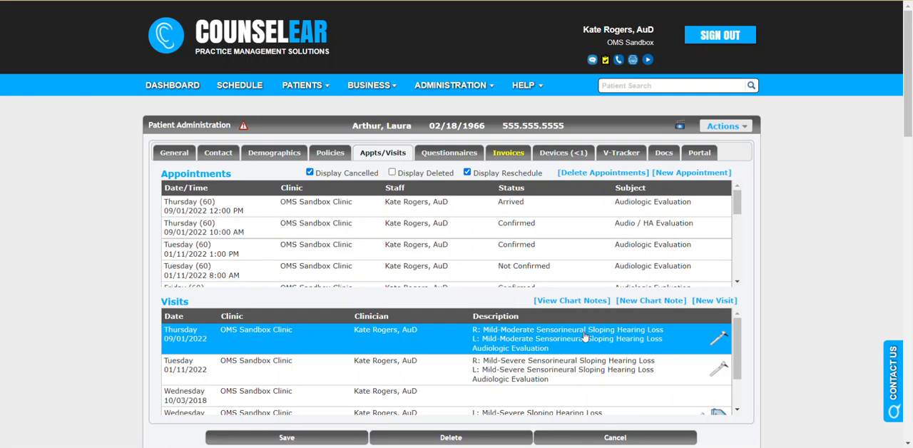
pyautogui.doubleClick(585, 336)
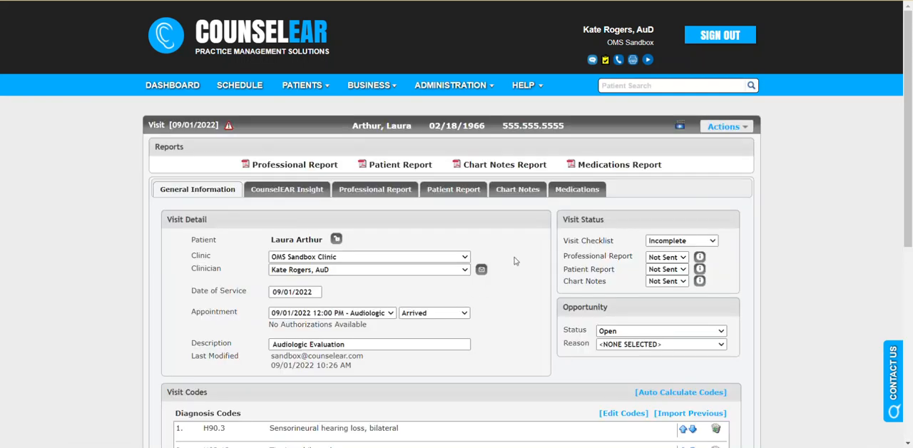
# - Review the visit's diagnosis, CPT billing and MIPS codes and its super bill items
pyautogui.scroll(-1, 521, 245)
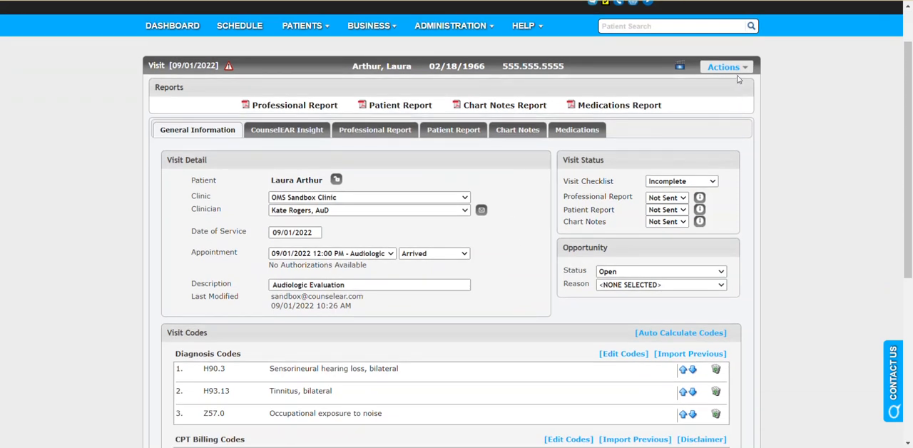
pyautogui.scroll(-4, 427, 377)
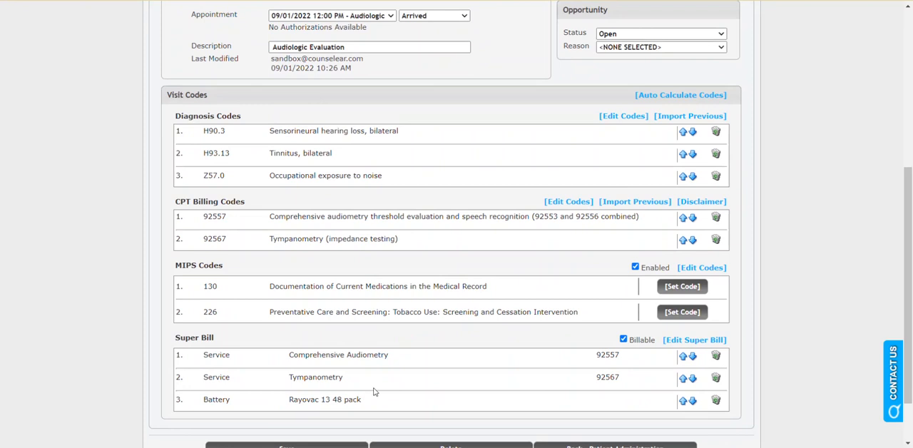
pyautogui.scroll(2, 374, 393)
pyautogui.scroll(3, 378, 389)
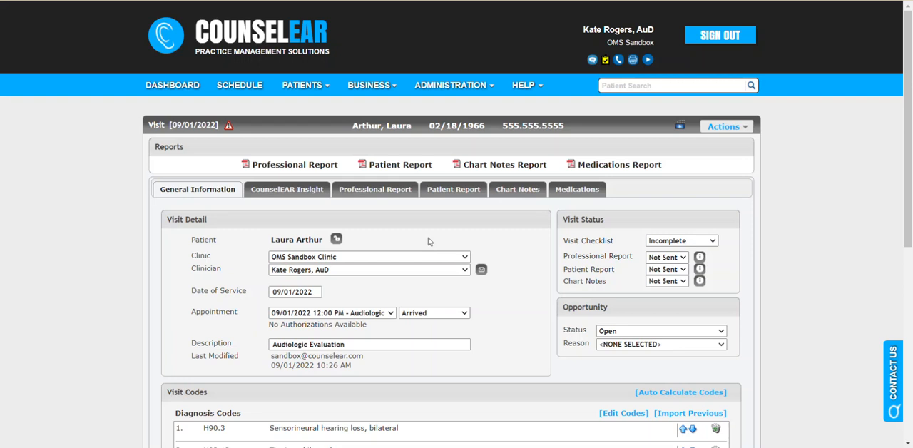
# - Open the professional report's history for editing and complete the occupational noise exposure note to read "factory for 15 years"
pyautogui.click(389, 193)
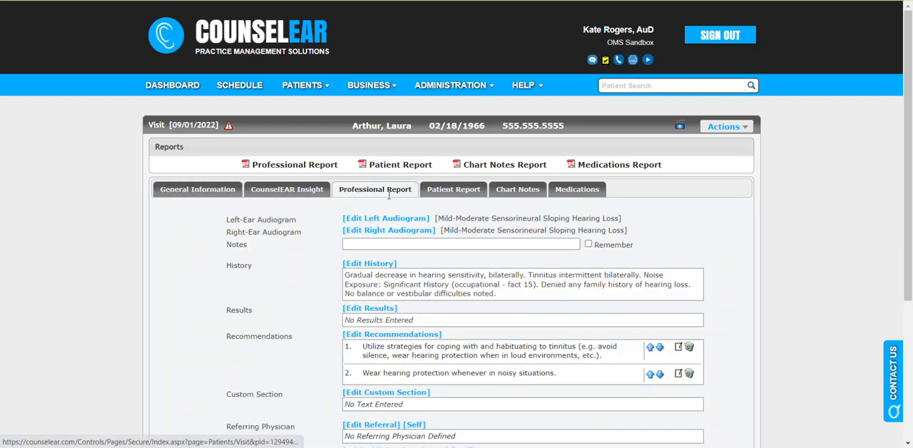
pyautogui.click(393, 265)
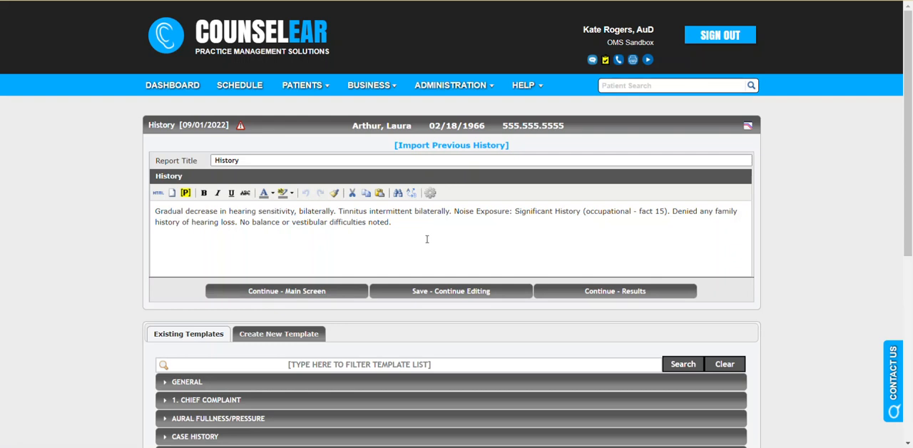
pyautogui.click(654, 213)
pyautogui.write('ory for 15 years')
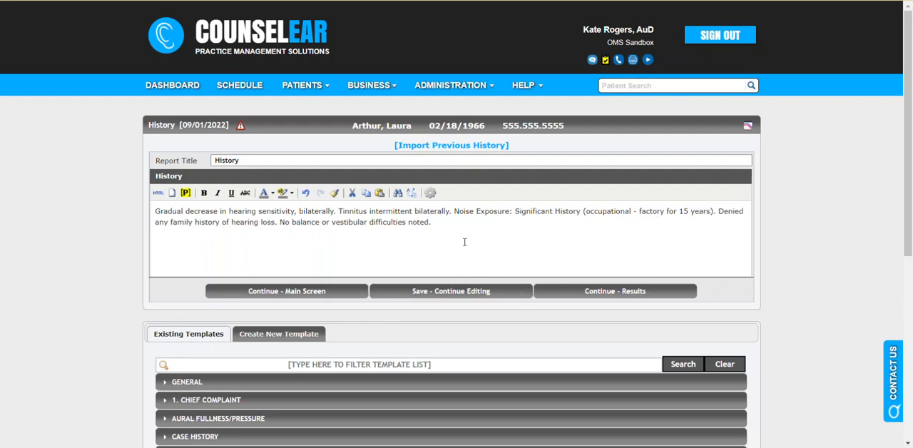
# - Add the Aural Fullness/Pressure template sentence "Denied any aural fullness or pressure." to the history
pyautogui.scroll(-1, 465, 243)
pyautogui.scroll(-2, 449, 252)
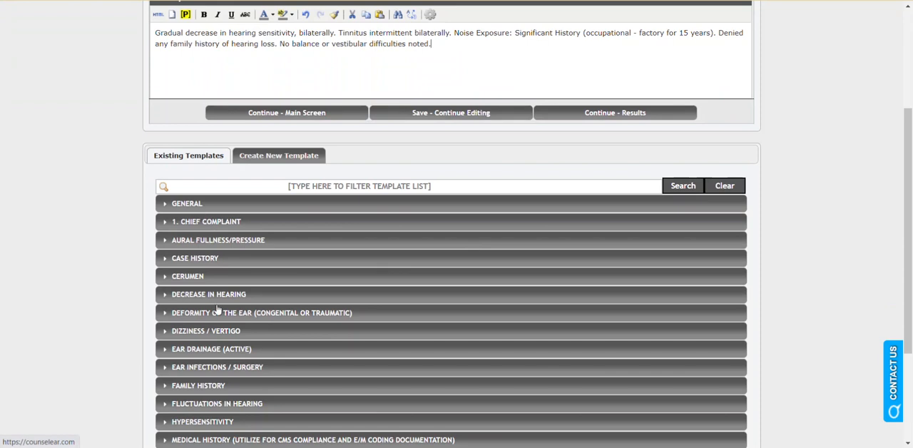
pyautogui.click(243, 315)
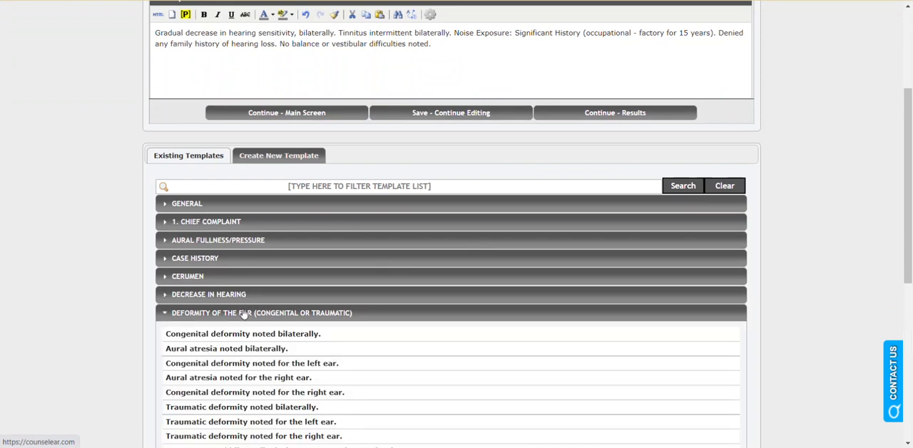
pyautogui.click(243, 314)
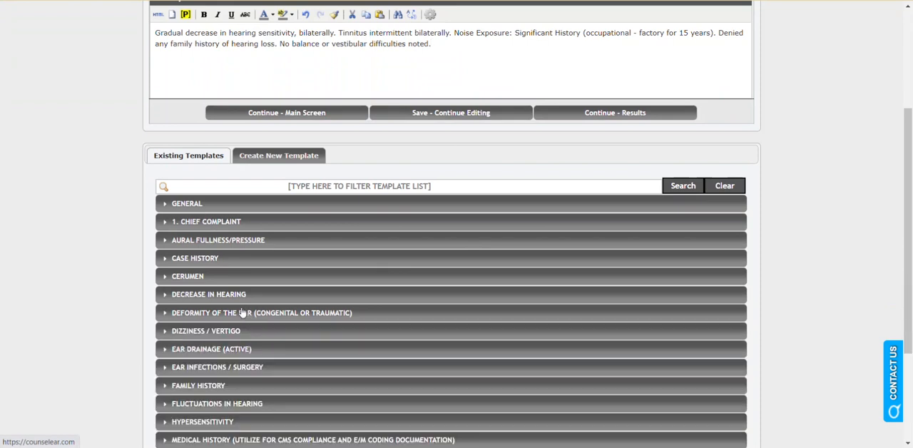
pyautogui.click(240, 245)
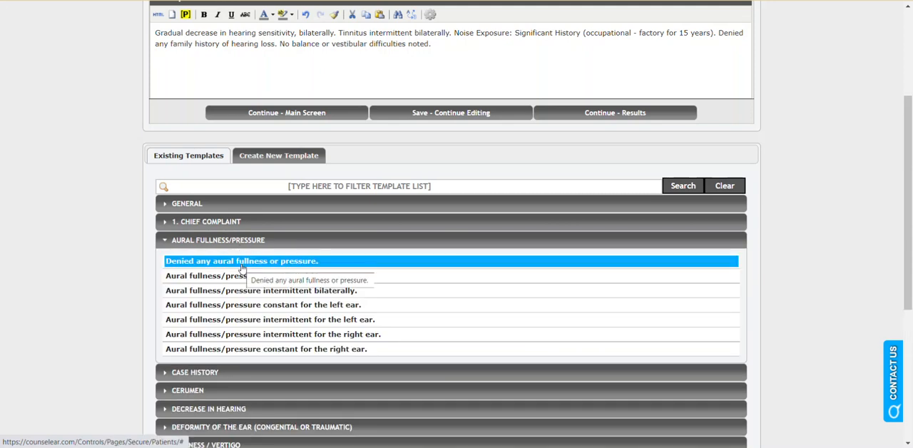
pyautogui.click(242, 262)
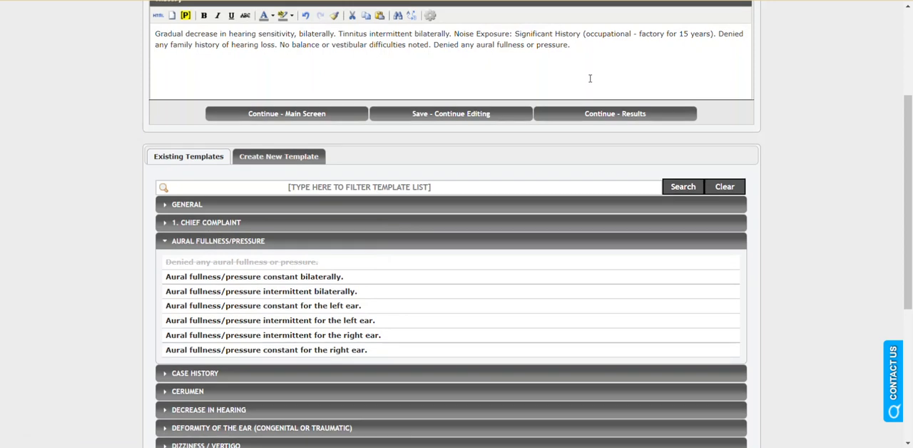
# - Continue from the history to the results and insert the General template covering otoscopy, tympanometry, pure tone testing and word recognition
pyautogui.scroll(2, 590, 78)
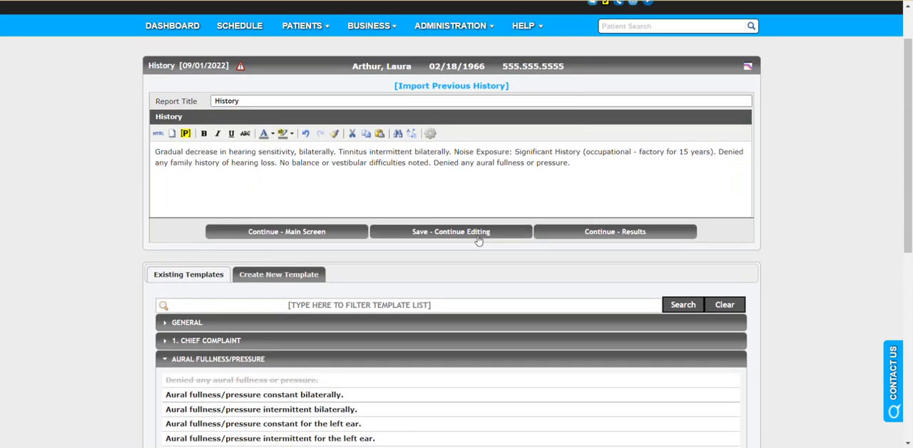
pyautogui.click(591, 233)
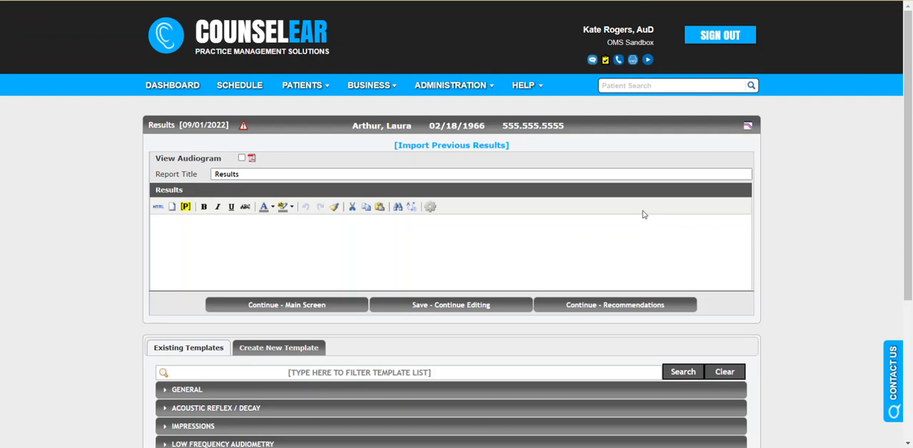
pyautogui.scroll(-3, 643, 208)
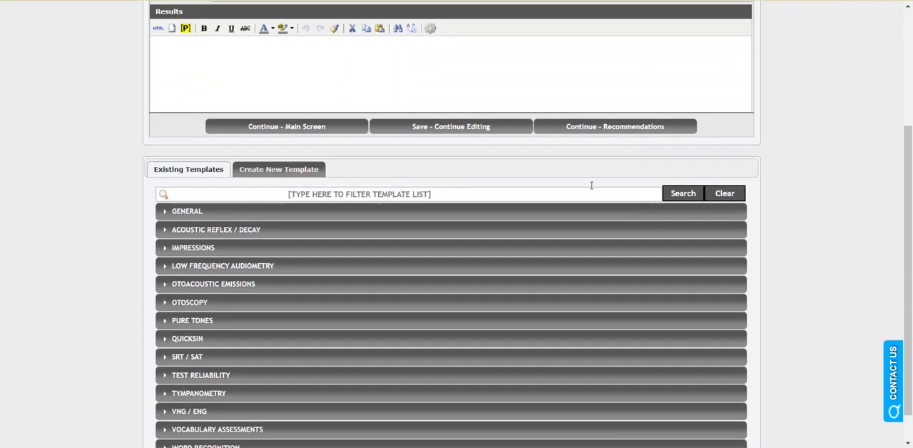
pyautogui.click(397, 213)
pyautogui.click(405, 232)
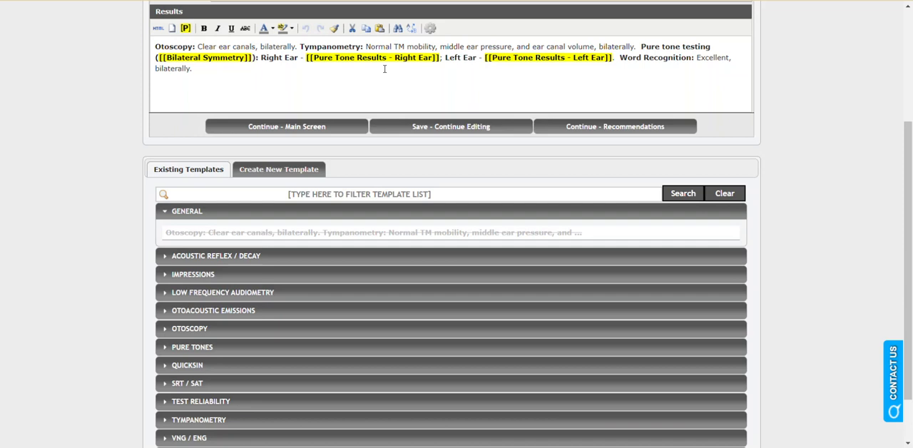
# - Add the General recommendations for referral follow-up to review results, improving speech understanding and pursuing a trial with amplification, then return to the visit
pyautogui.scroll(2, 389, 79)
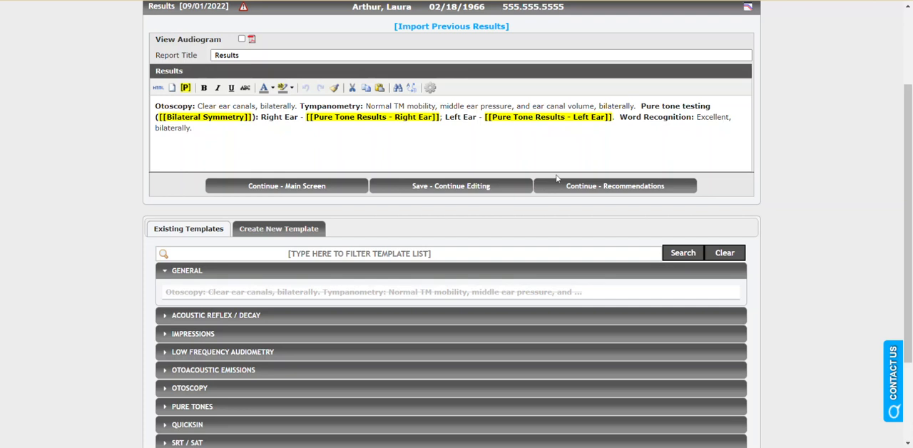
pyautogui.click(653, 187)
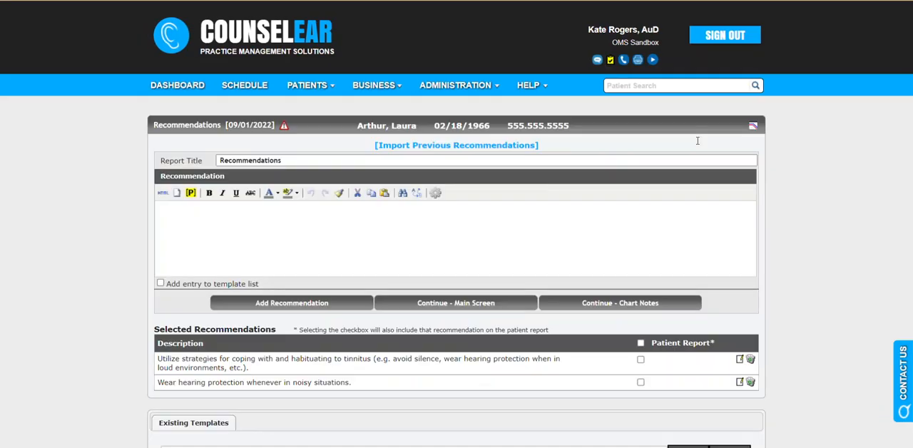
pyautogui.scroll(-1, 564, 169)
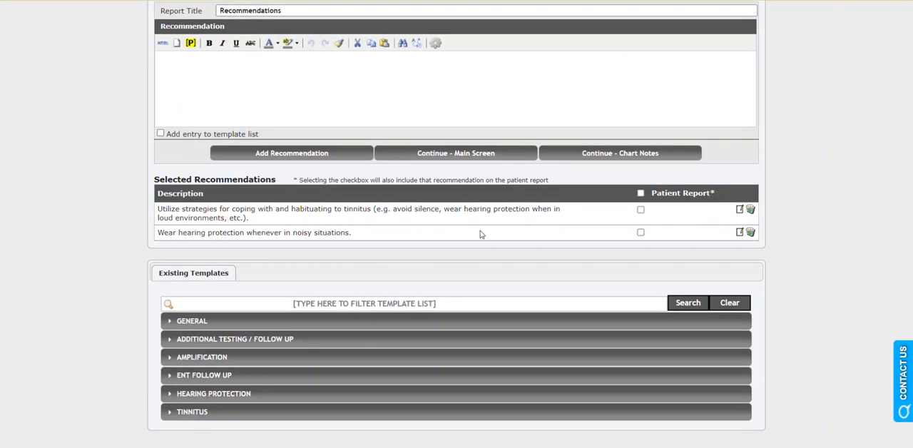
pyautogui.click(244, 325)
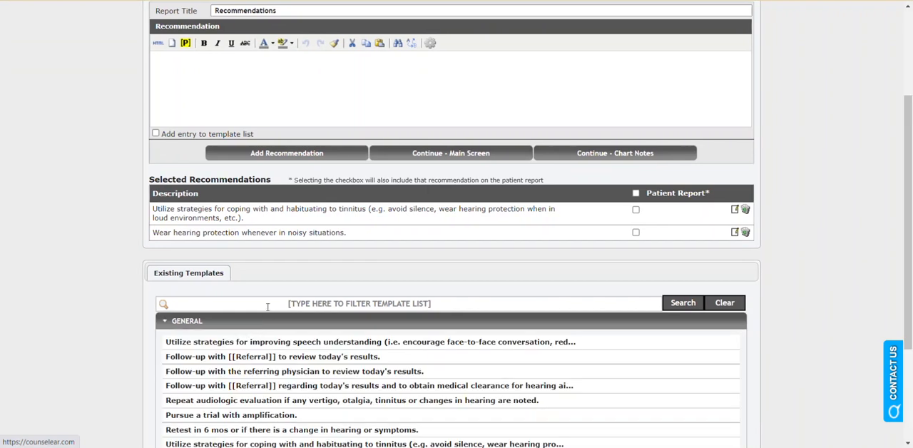
pyautogui.scroll(-2, 268, 306)
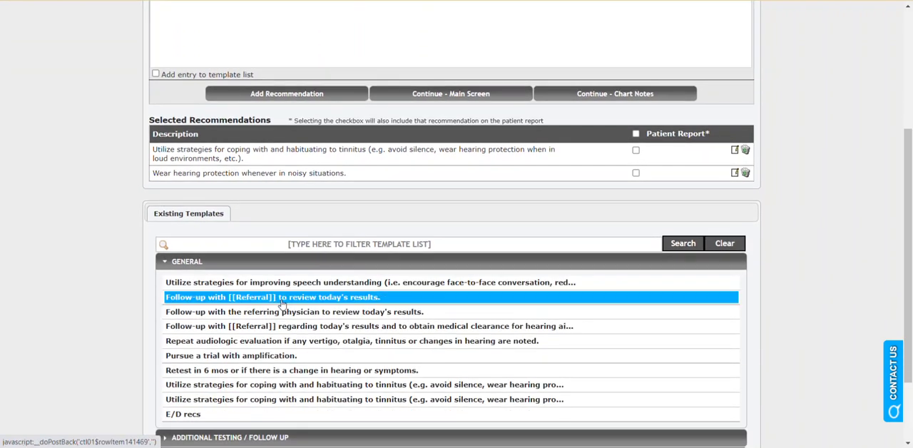
pyautogui.click(282, 301)
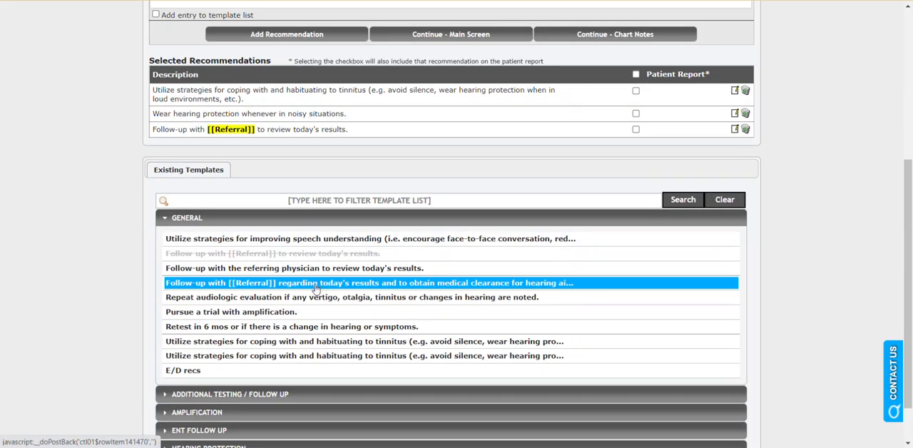
pyautogui.click(332, 245)
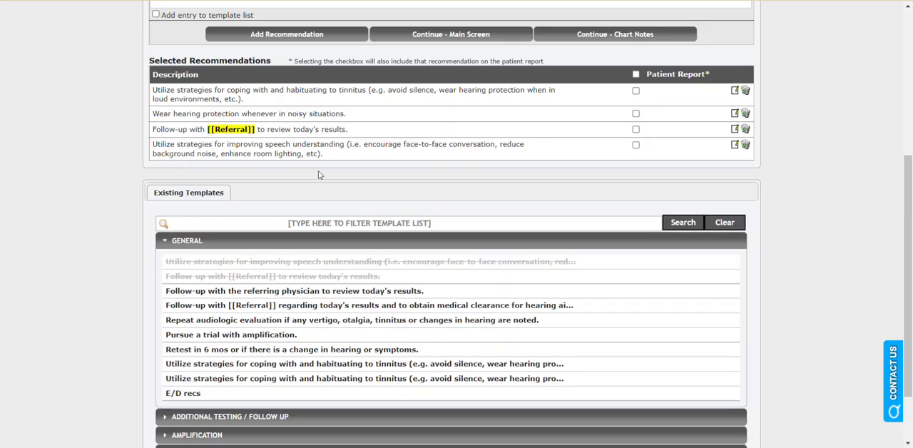
pyautogui.click(225, 335)
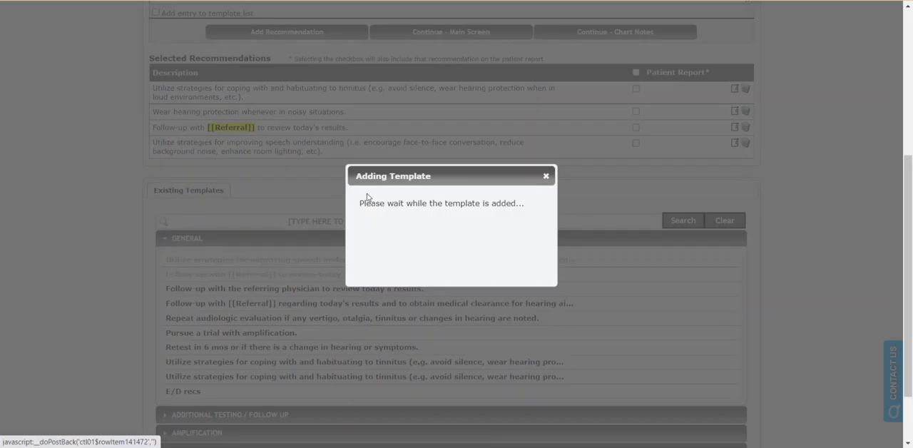
pyautogui.scroll(2, 326, 141)
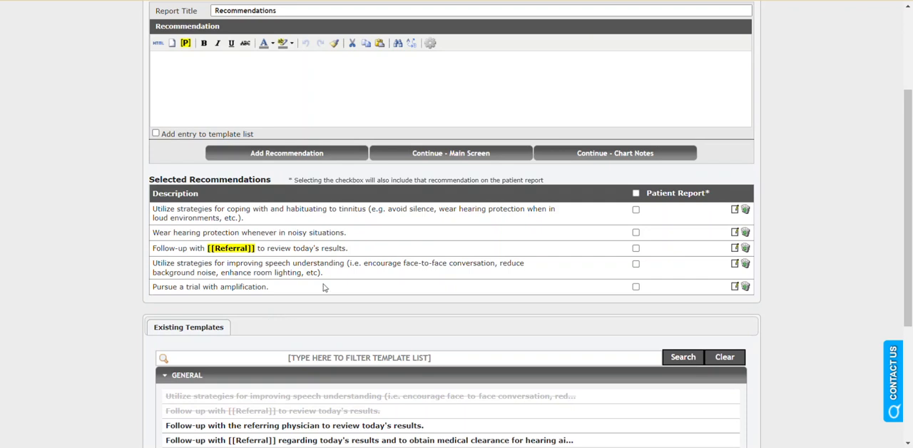
pyautogui.click(449, 156)
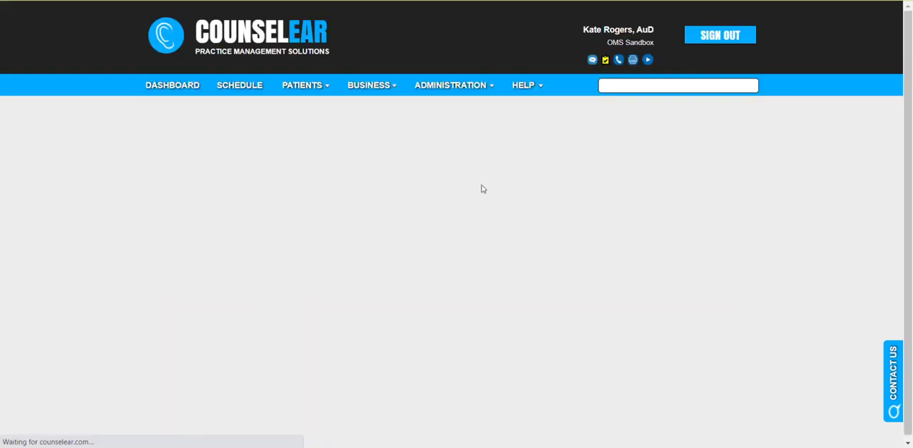
# - Reorder the recommendations with follow-up first and the amplification trial second, and delete the recommendation to wear hearing protection in noisy situations
pyautogui.scroll(-2, 715, 222)
pyautogui.scroll(-1, 716, 221)
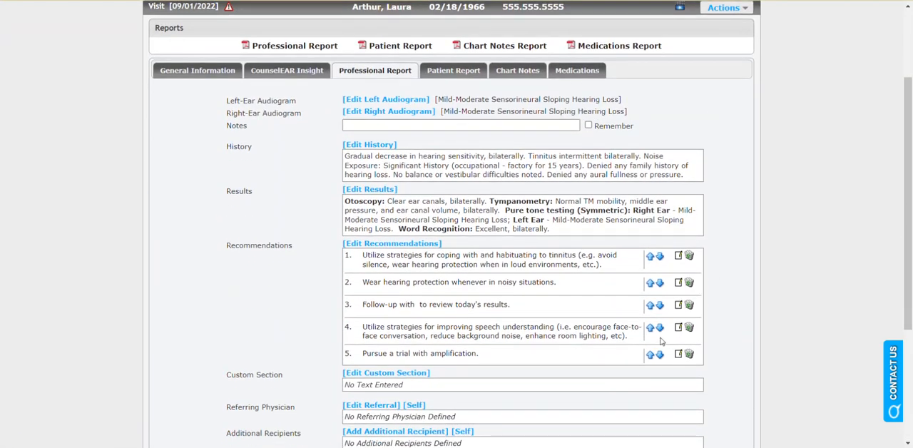
pyautogui.click(649, 305)
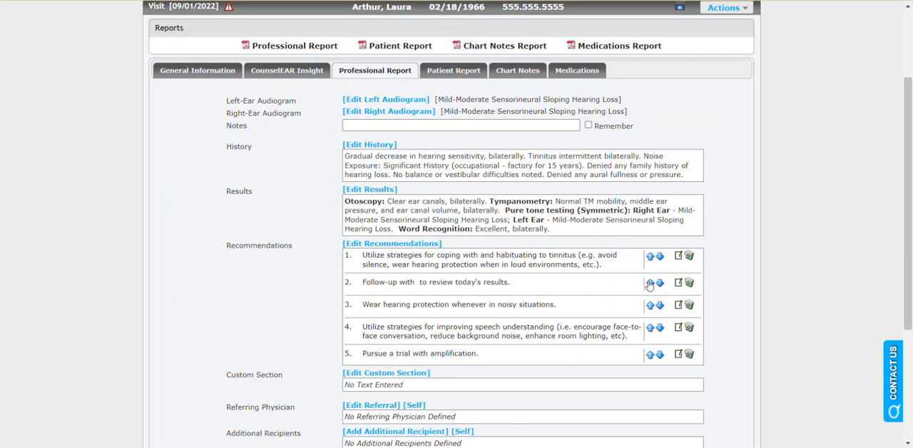
pyautogui.click(649, 284)
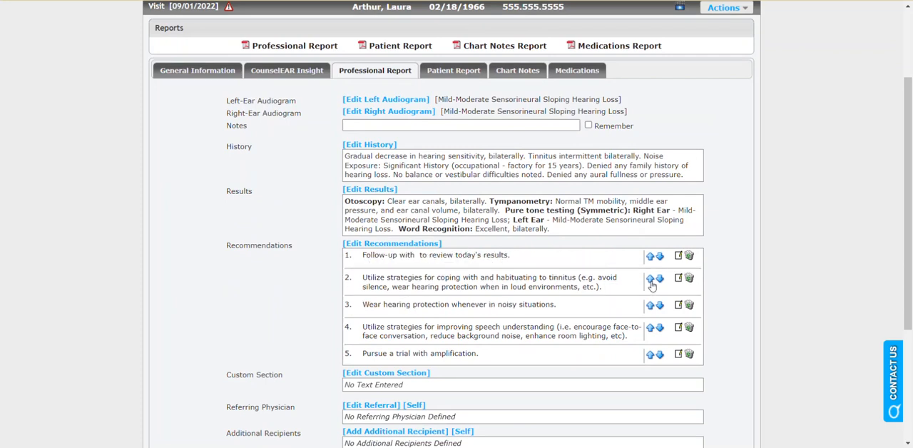
pyautogui.click(652, 355)
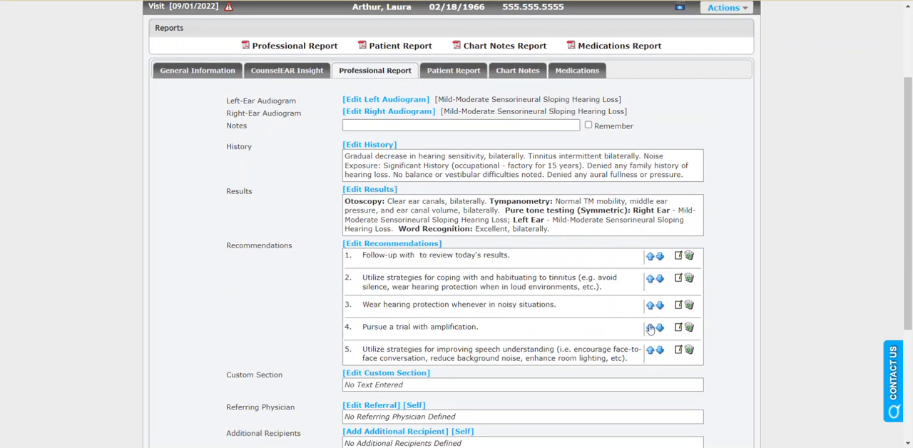
pyautogui.click(650, 328)
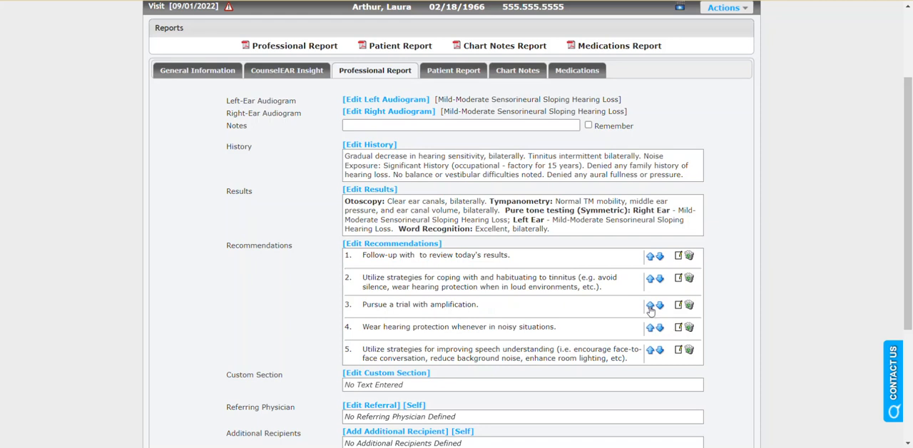
pyautogui.click(649, 305)
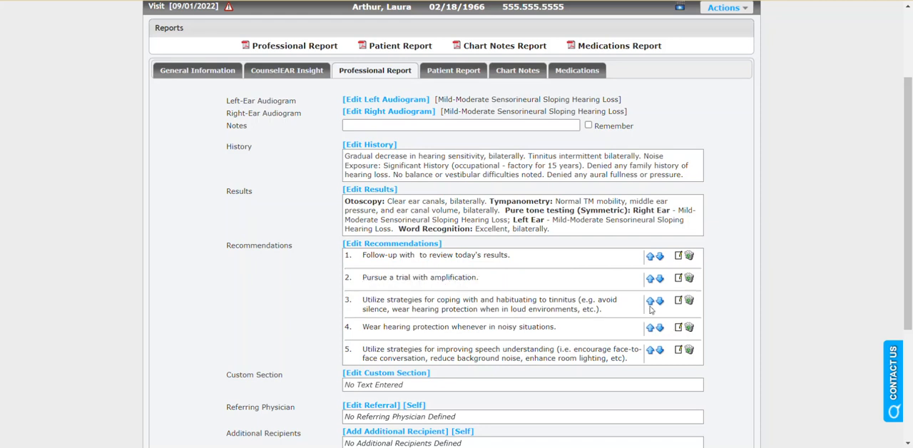
pyautogui.click(689, 328)
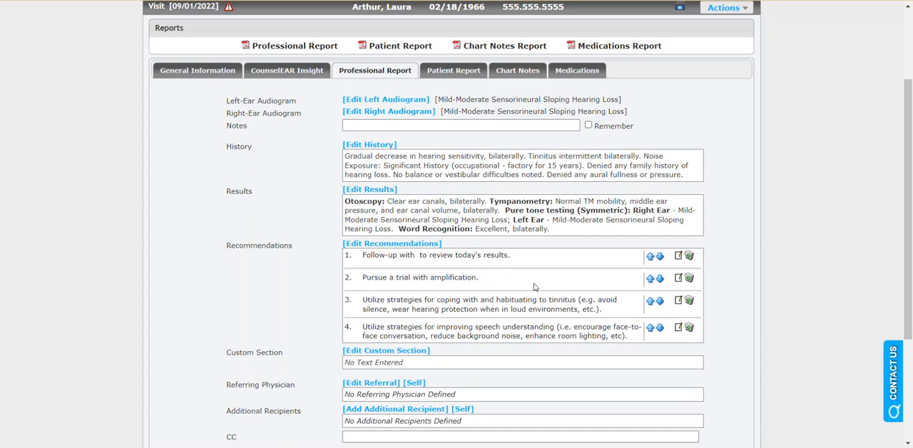
pyautogui.moveTo(415, 255); pyautogui.dragTo(421, 255)
pyautogui.click(295, 297)
# - Open the visit's referring physician details and fill them in by choosing a physician from the referral list
pyautogui.scroll(-2, 295, 297)
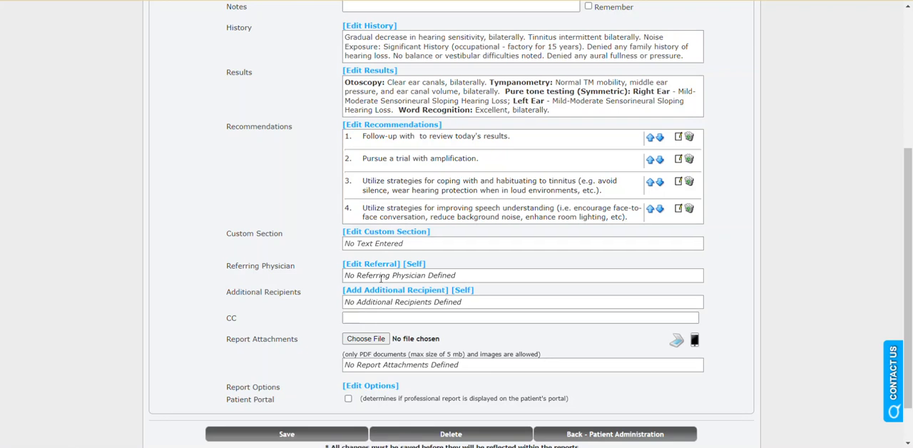
pyautogui.click(380, 266)
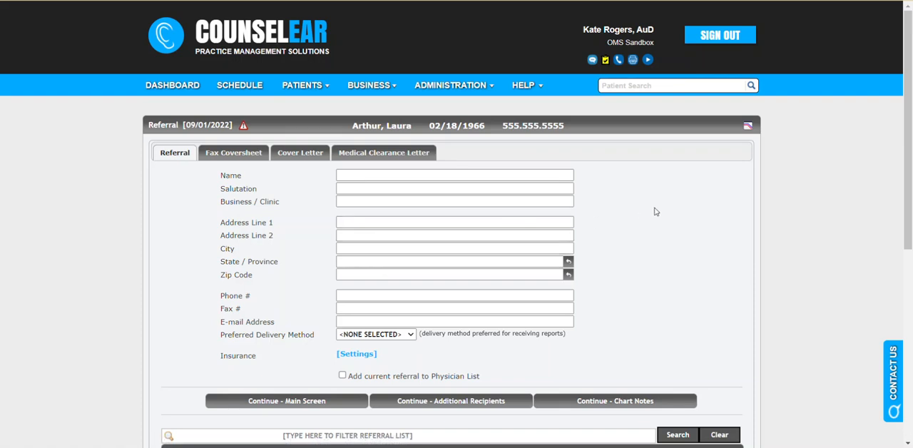
pyautogui.scroll(-2, 651, 210)
pyautogui.click(305, 353)
pyautogui.scroll(-1, 310, 347)
pyautogui.click(312, 319)
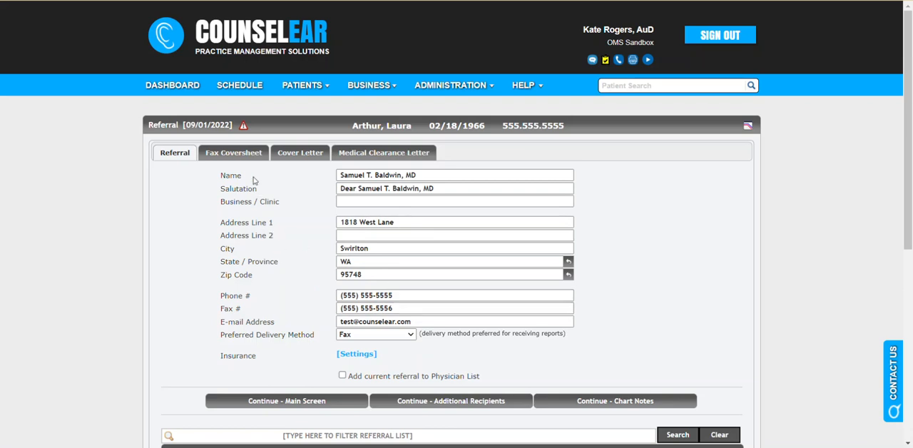
# - Open the referral's fax coversheet settings and choose a coversheet option
pyautogui.click(236, 152)
pyautogui.click(248, 196)
pyautogui.click(251, 217)
# - Enable the display of the referral's cover letter and apply the Referral Thank You template
pyautogui.click(314, 153)
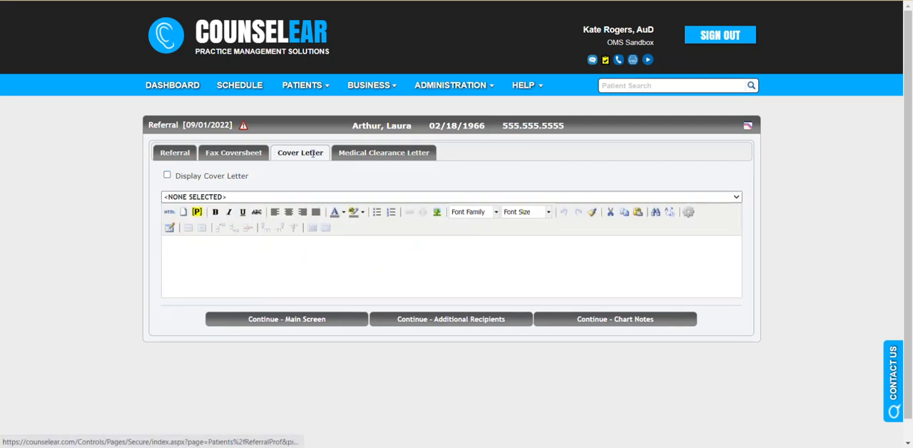
pyautogui.click(166, 175)
pyautogui.click(198, 197)
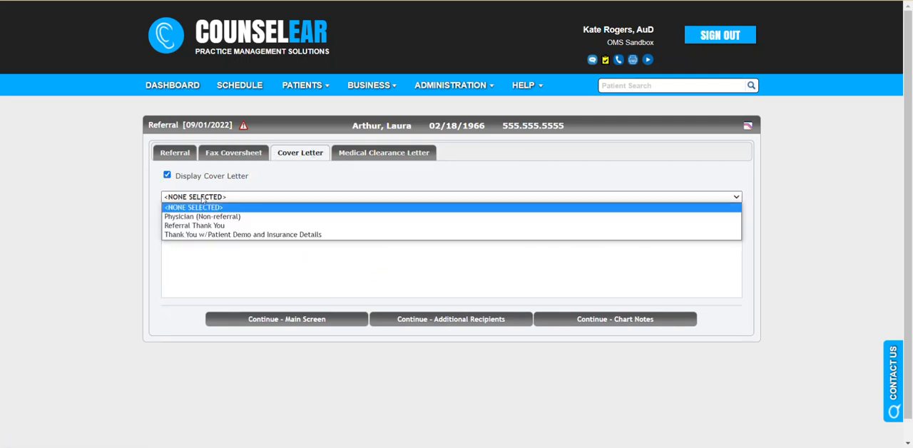
pyautogui.click(210, 224)
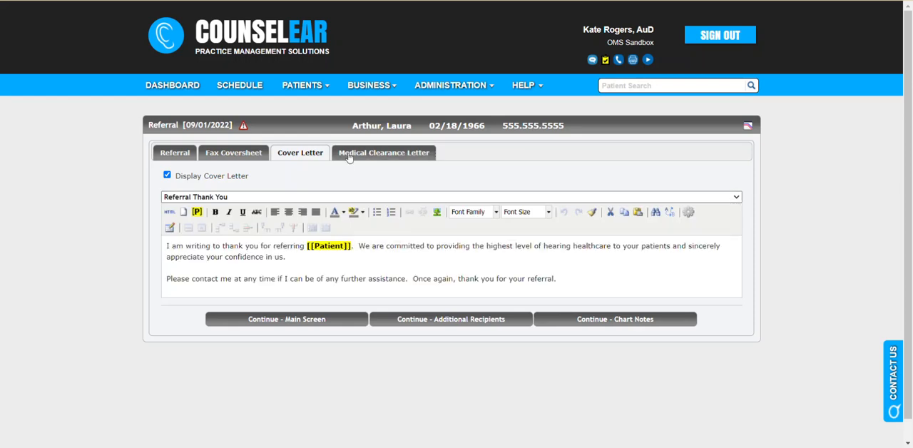
# - Enable the display of the referral's medical clearance letter, apply the General Medical Clearance template, and return to the visit
pyautogui.click(345, 153)
pyautogui.click(166, 175)
pyautogui.click(190, 196)
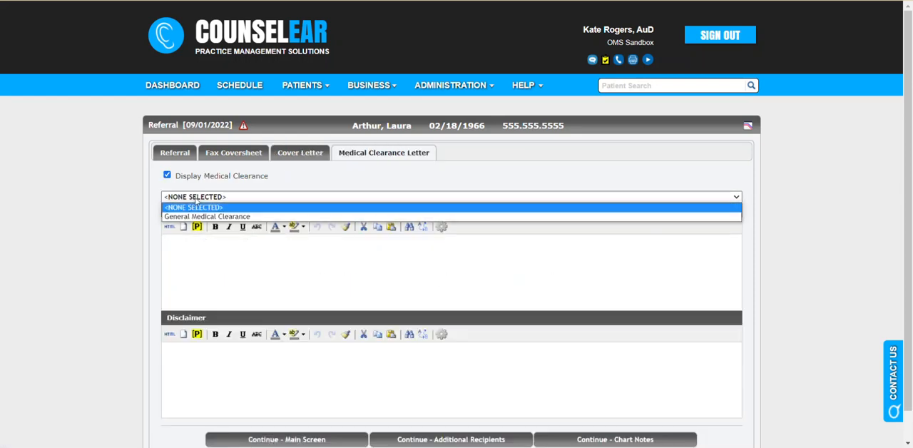
pyautogui.click(201, 216)
pyautogui.scroll(-1, 361, 181)
pyautogui.click(299, 409)
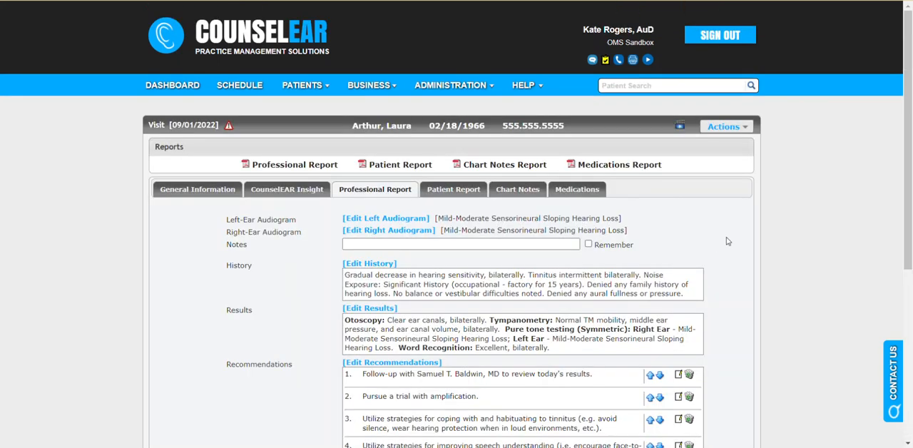
# - Open the fax version of the referring physician's professional report and review its coversheet, cover letter, medical clearance and audiologic report pages
pyautogui.scroll(-3, 728, 241)
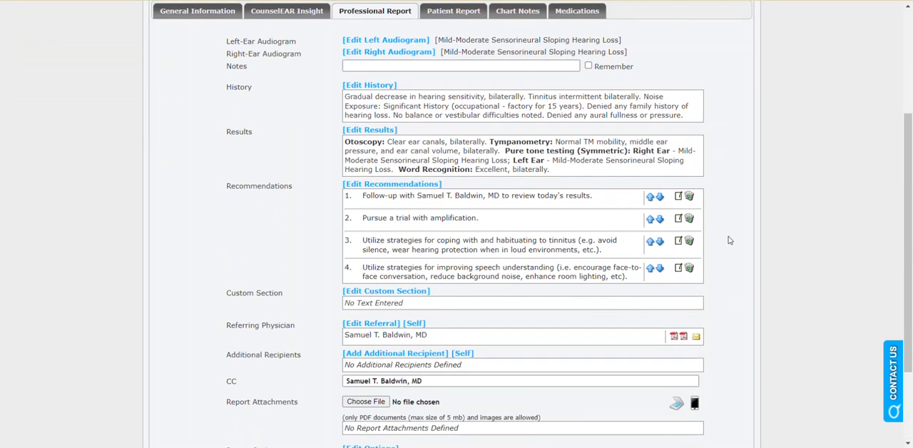
pyautogui.scroll(-2, 728, 235)
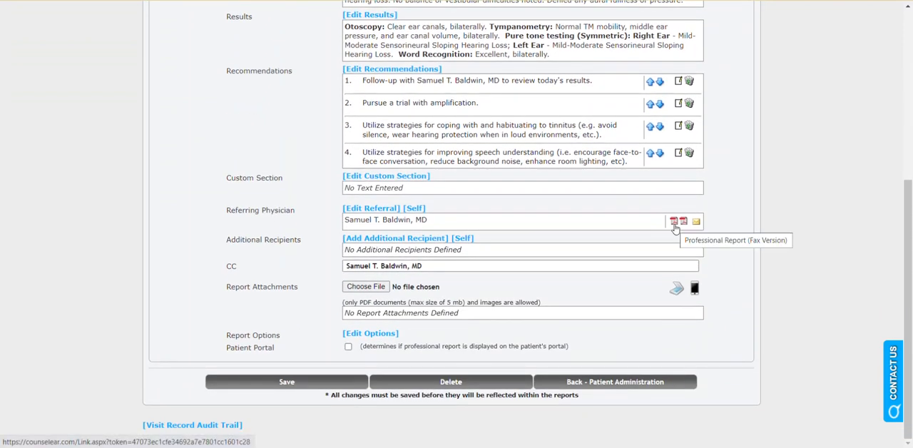
pyautogui.click(674, 224)
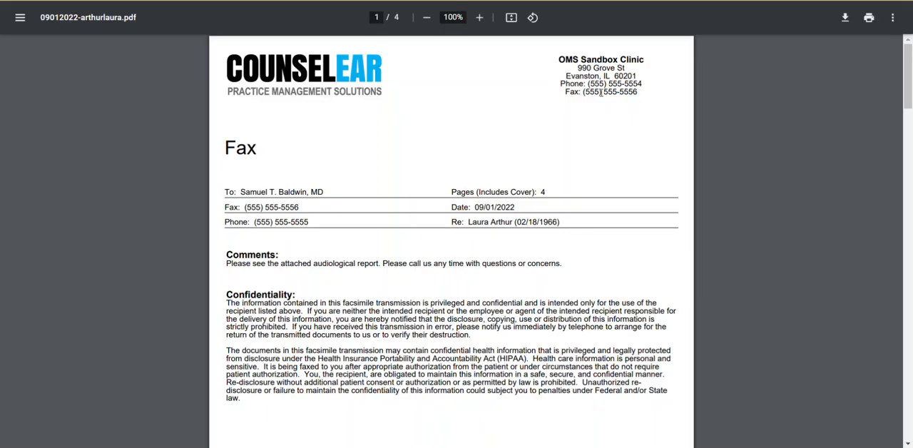
pyautogui.scroll(-5, 525, 147)
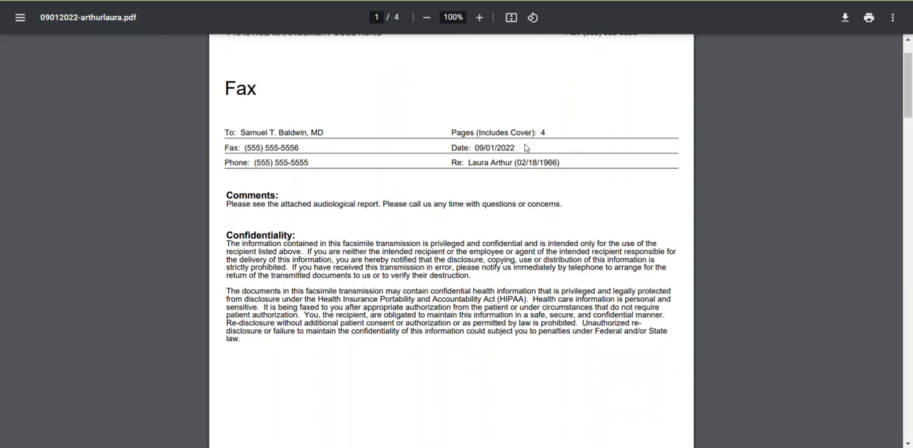
pyautogui.scroll(-11, 525, 148)
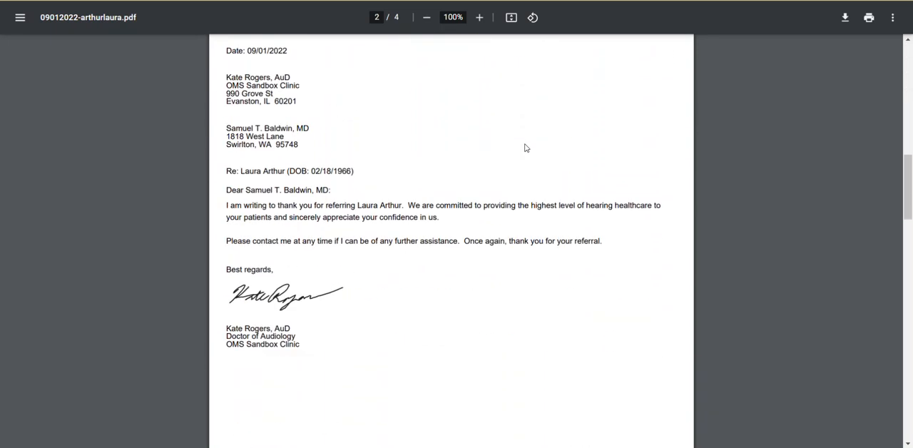
pyautogui.scroll(-8, 523, 135)
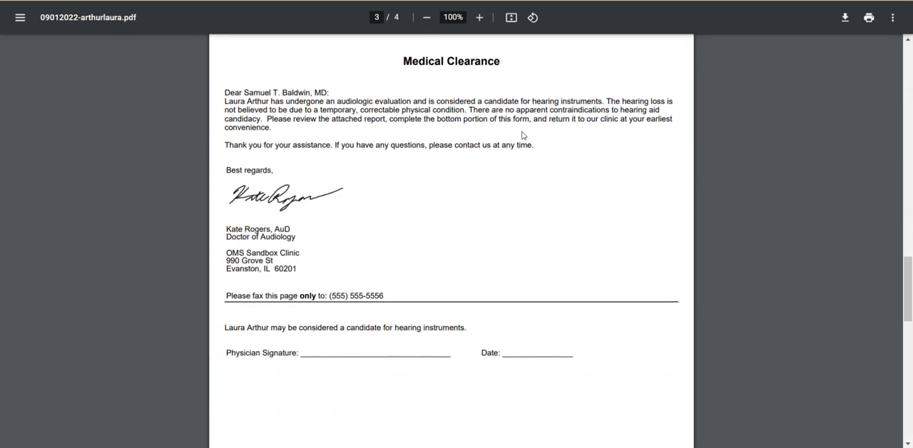
pyautogui.scroll(-3, 523, 136)
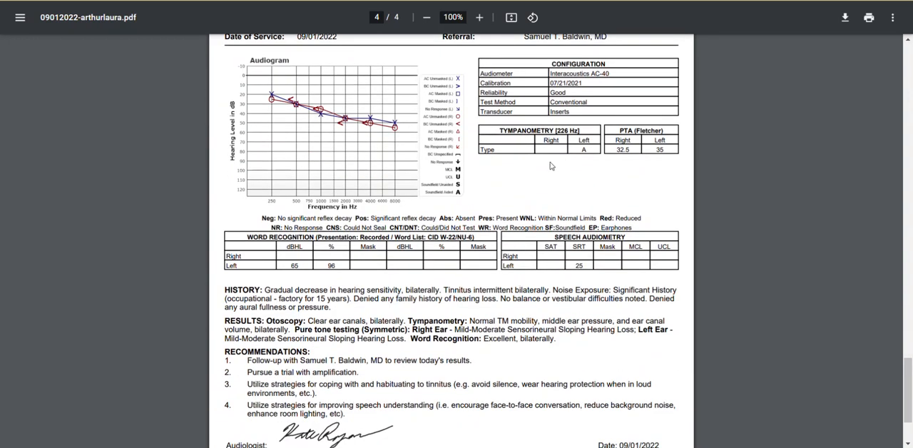
pyautogui.scroll(-1, 549, 166)
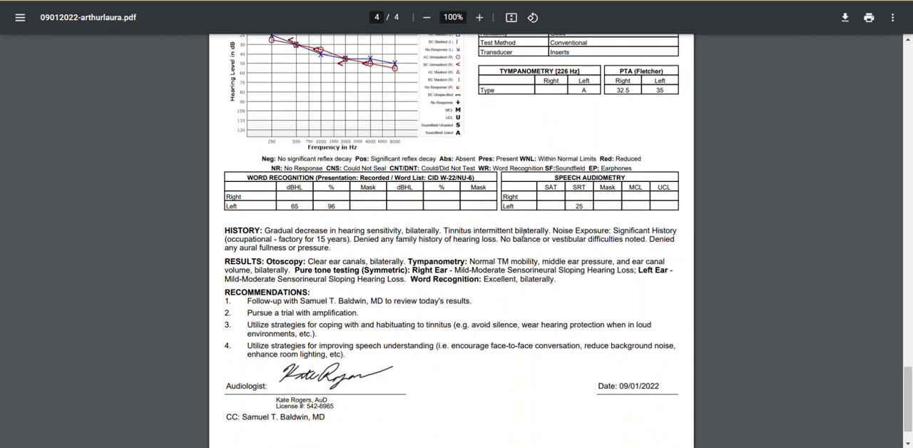
pyautogui.click(546, 1)
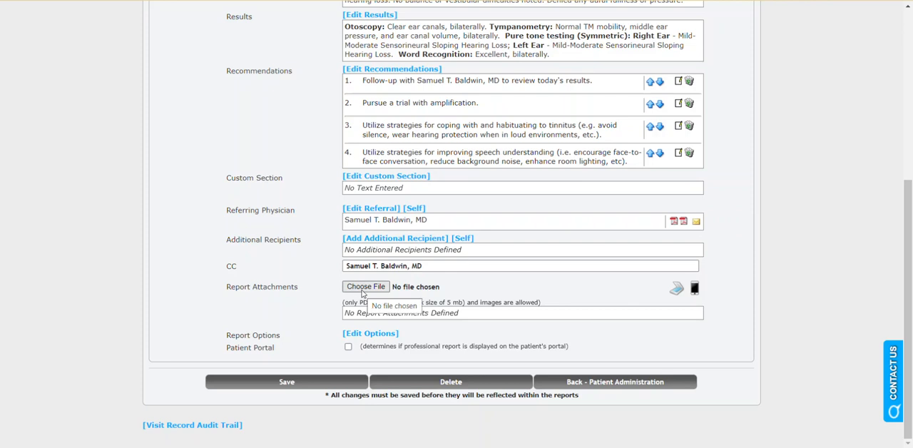
# - Review the professional report's display options, section display order and available report layouts, and save the visit
pyautogui.click(385, 334)
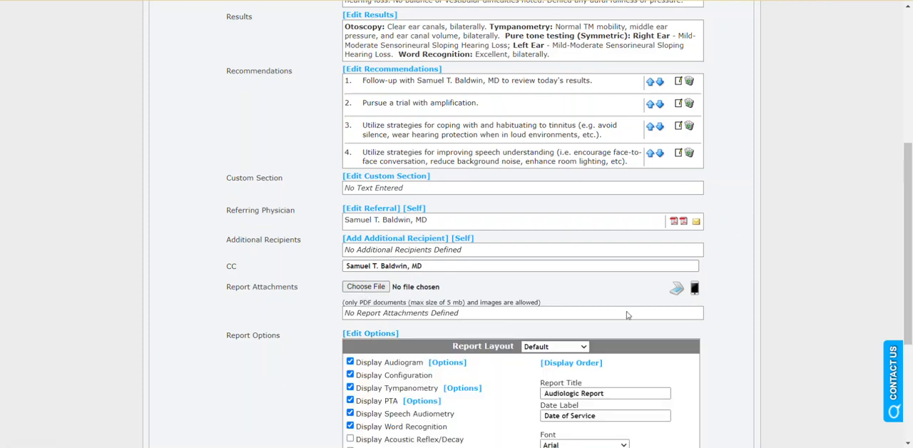
pyautogui.scroll(-2, 738, 325)
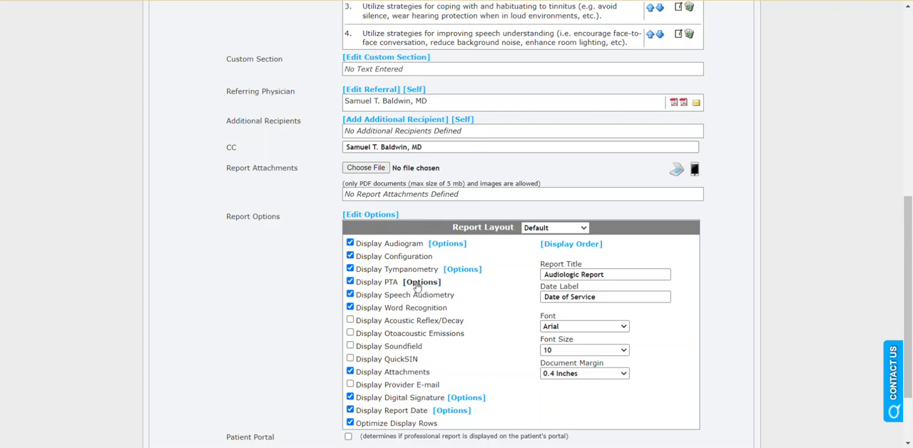
pyautogui.click(570, 243)
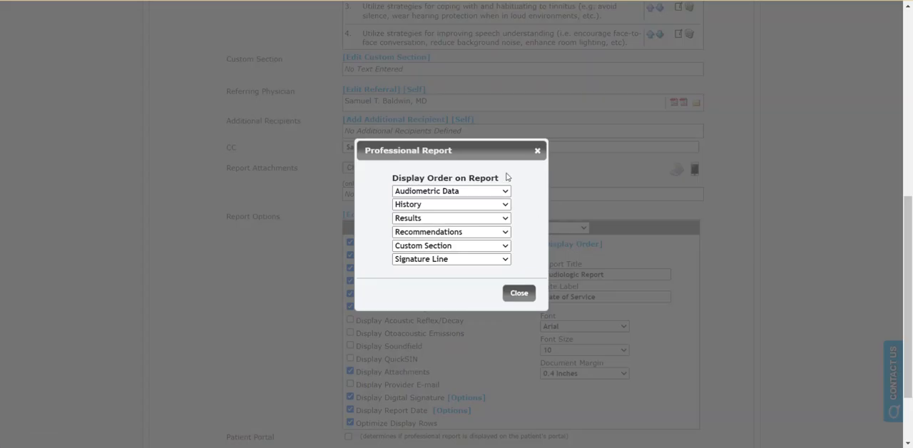
pyautogui.click(537, 150)
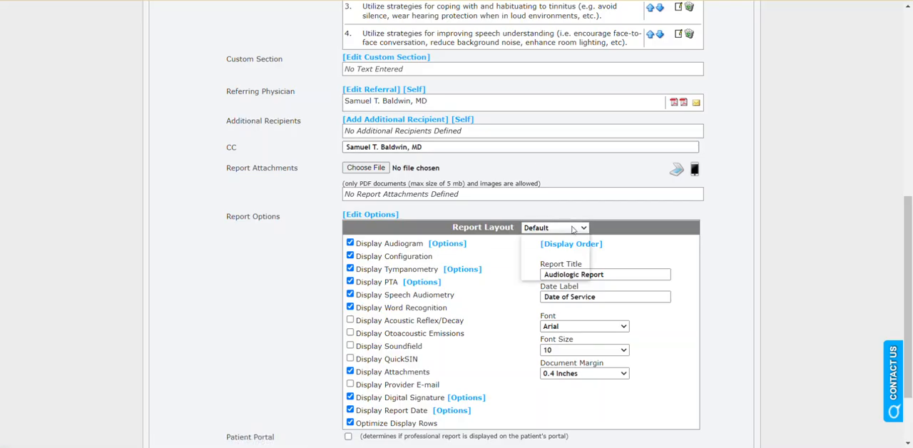
pyautogui.click(572, 228)
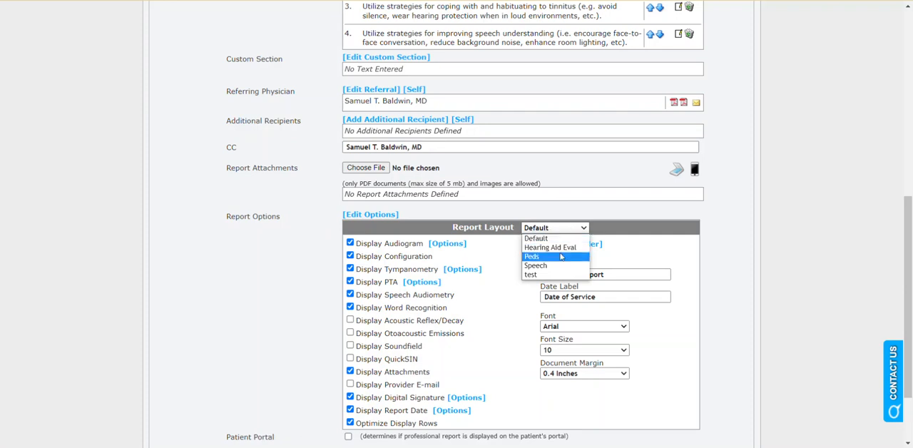
pyautogui.click(497, 323)
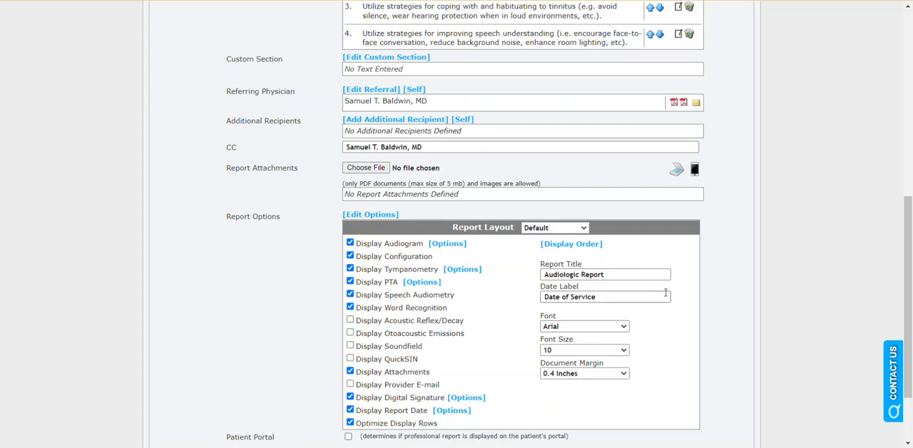
pyautogui.scroll(-1, 666, 292)
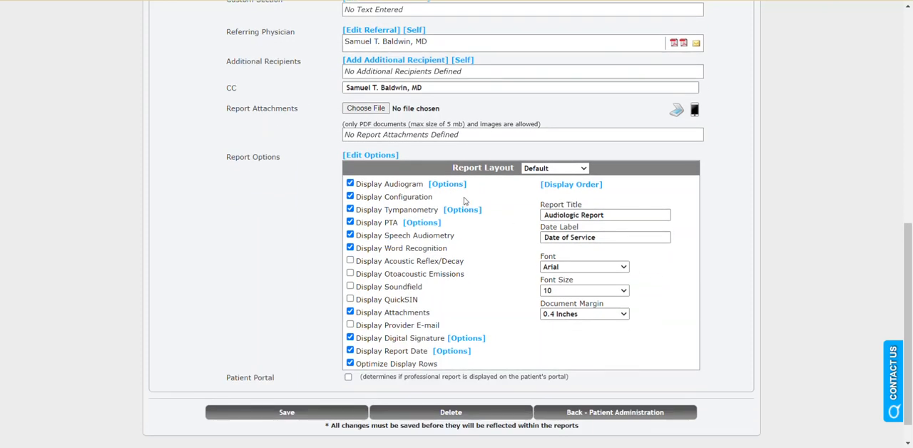
pyautogui.click(311, 415)
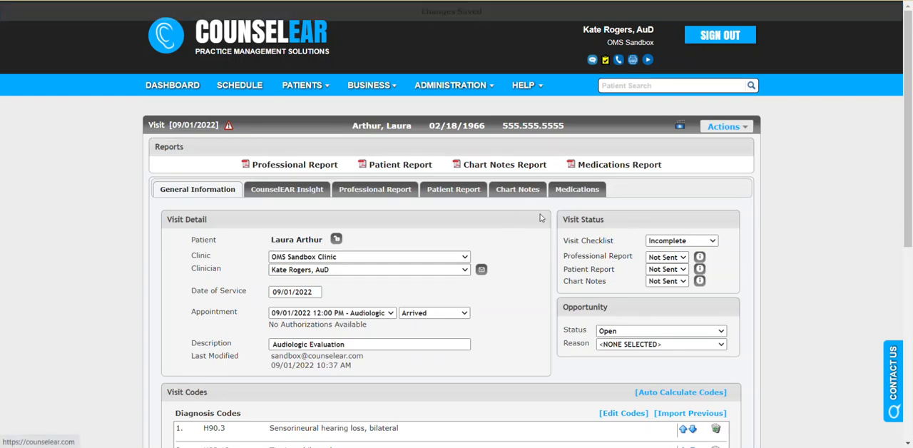
# - Fax the visit's Professional Report and Patient Report to the referring physician
pyautogui.click(724, 129)
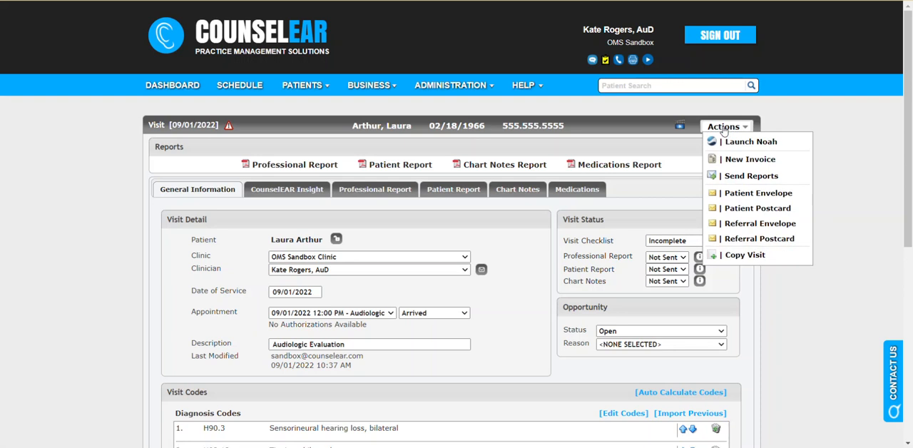
pyautogui.click(738, 177)
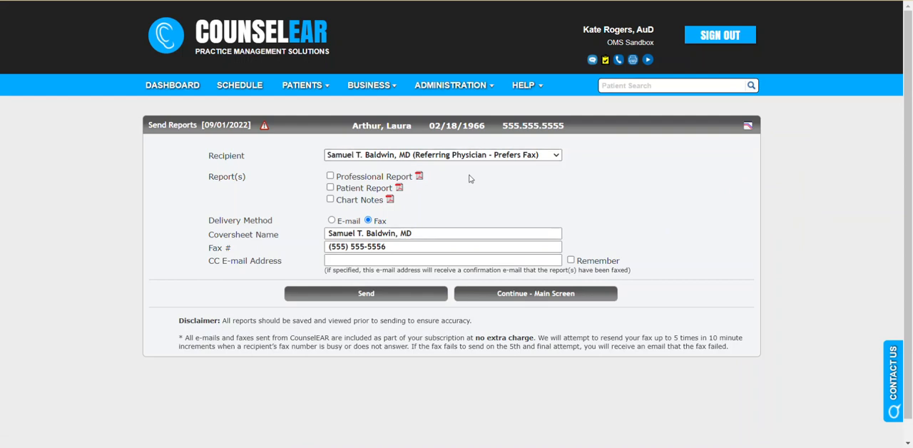
pyautogui.click(552, 155)
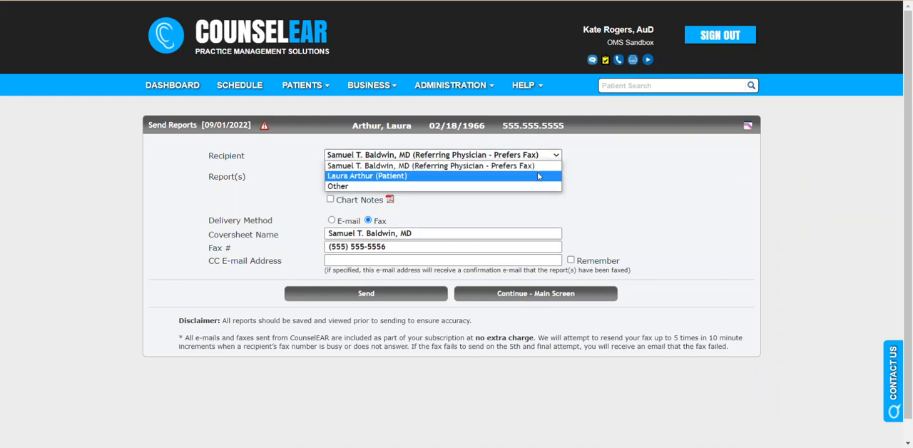
pyautogui.click(604, 168)
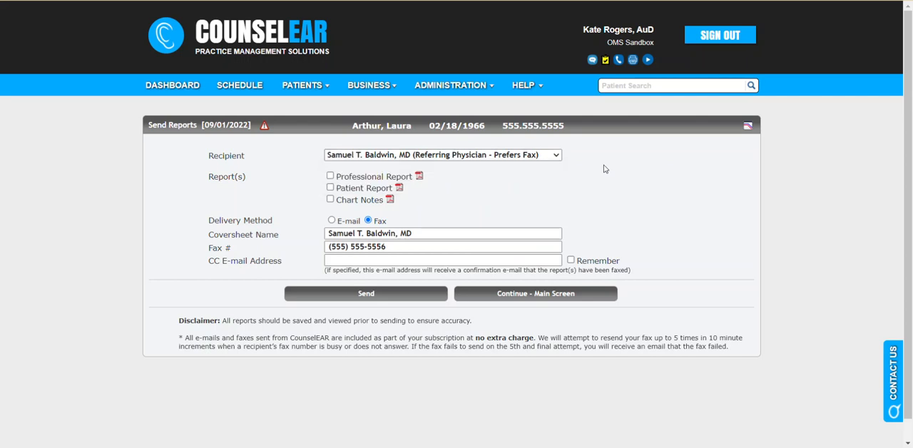
pyautogui.click(331, 176)
pyautogui.doubleClick(379, 222)
pyautogui.click(444, 216)
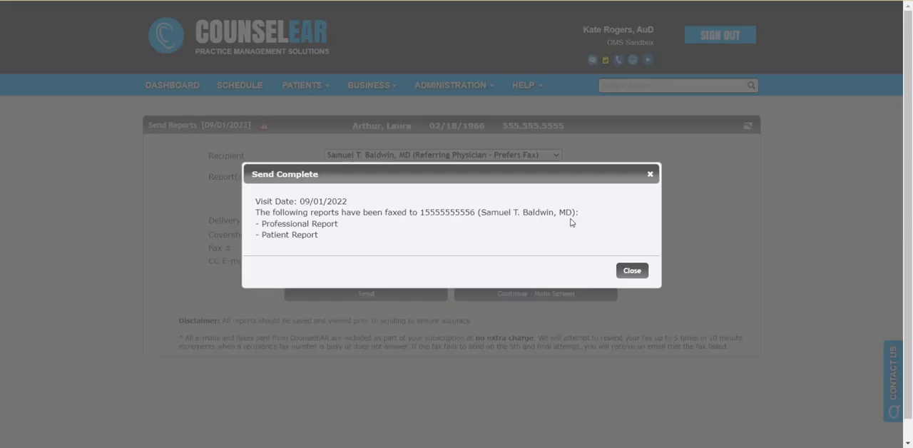
pyautogui.click(628, 273)
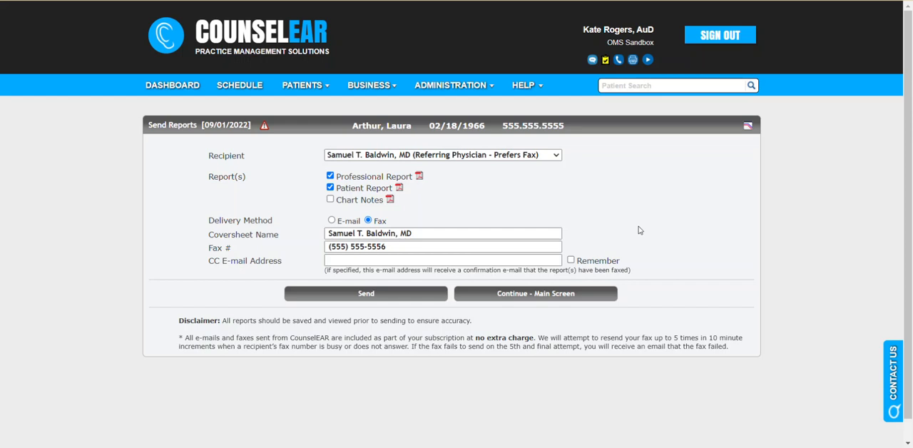
# - Return to the visit and check the professional report's send activity
pyautogui.click(575, 295)
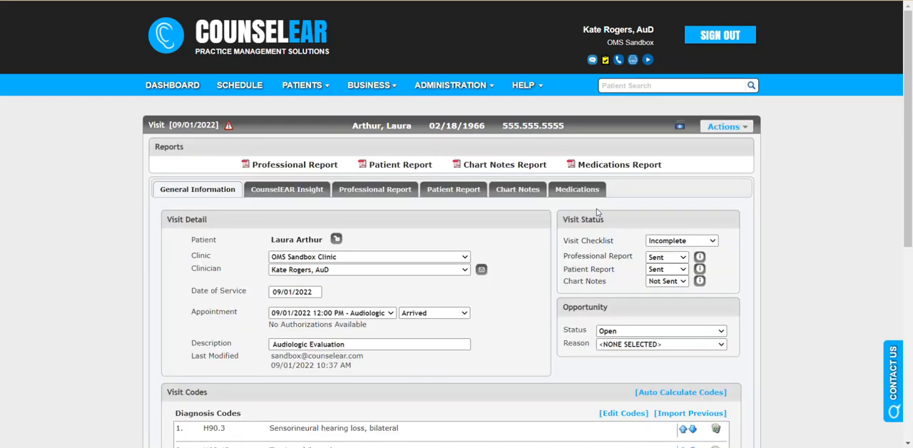
pyautogui.click(698, 257)
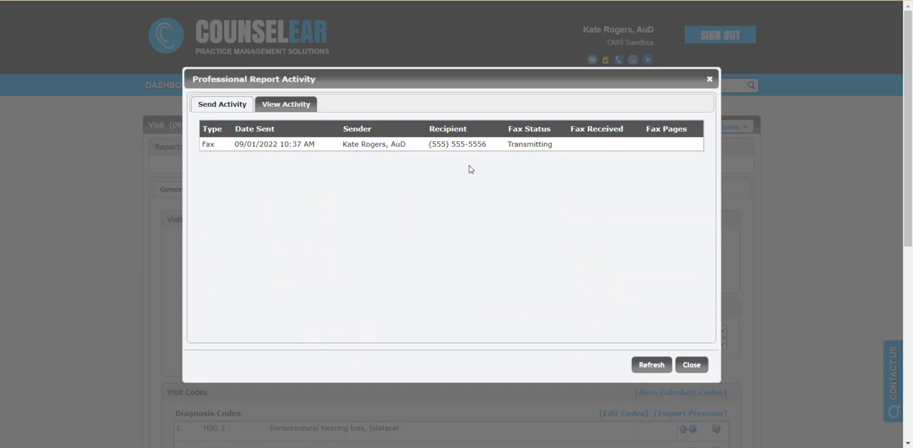
pyautogui.click(689, 365)
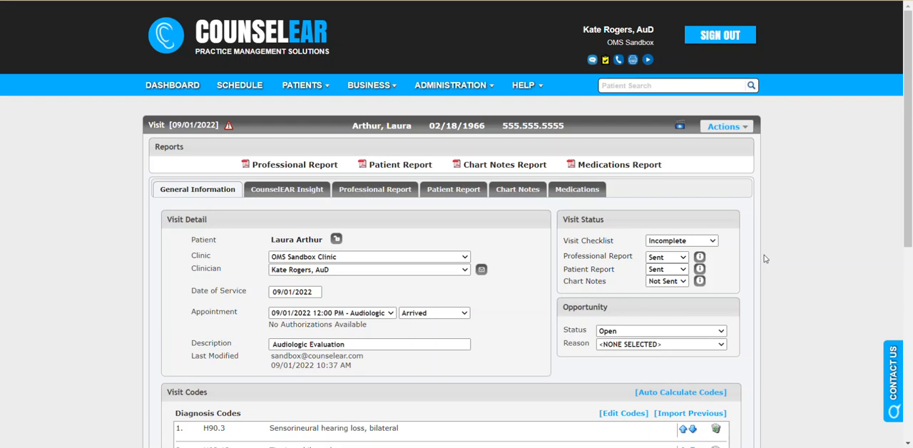
# - Add the General templates for cleaned and checked instruments and "PT in for hearing aid Check" to the chart notes, with the visit checklist set to Complete
pyautogui.click(517, 194)
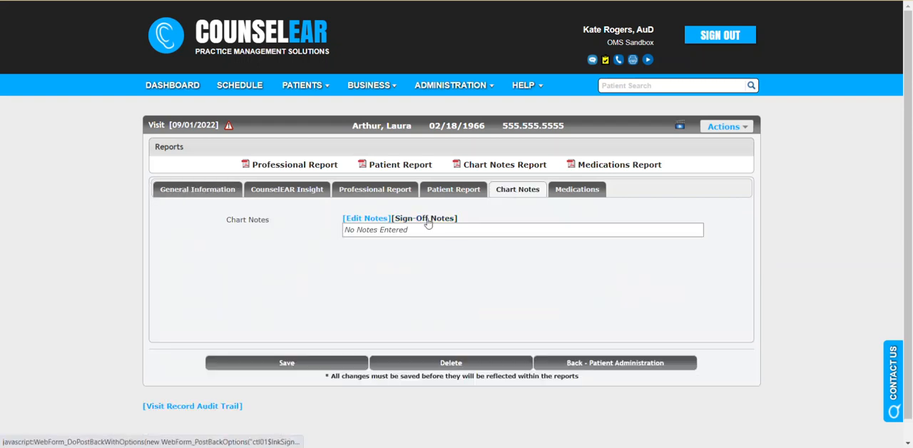
pyautogui.click(373, 219)
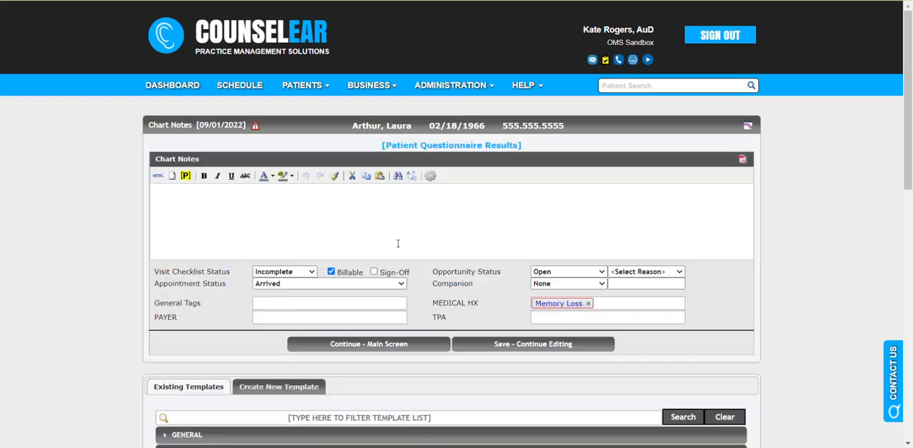
pyautogui.click(393, 220)
pyautogui.scroll(-2, 367, 302)
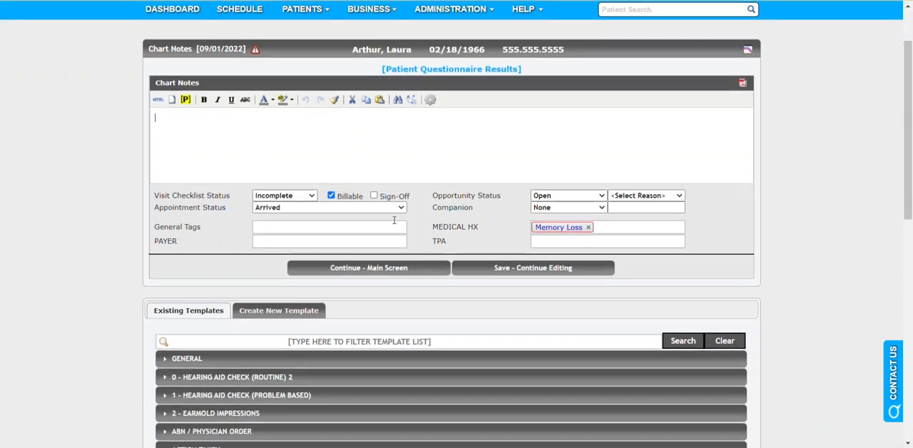
pyautogui.click(251, 318)
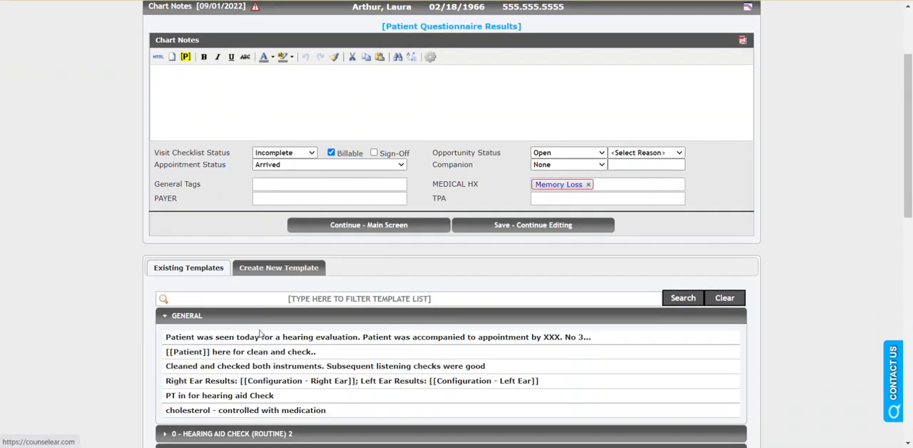
pyautogui.click(265, 368)
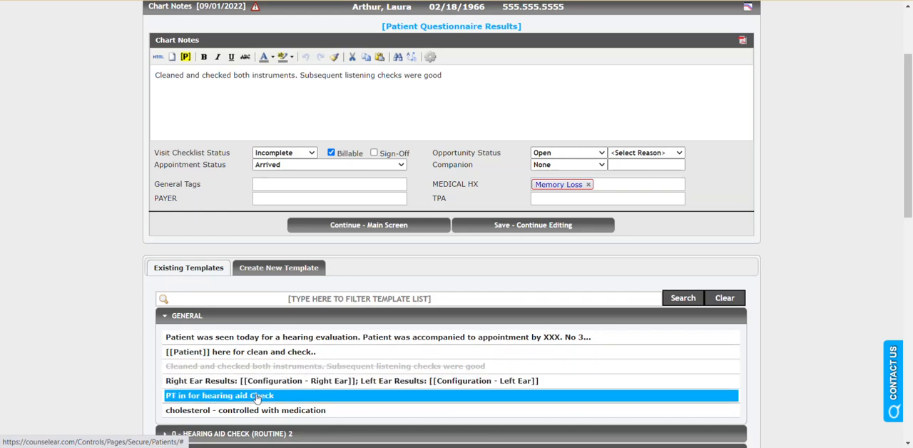
pyautogui.click(257, 395)
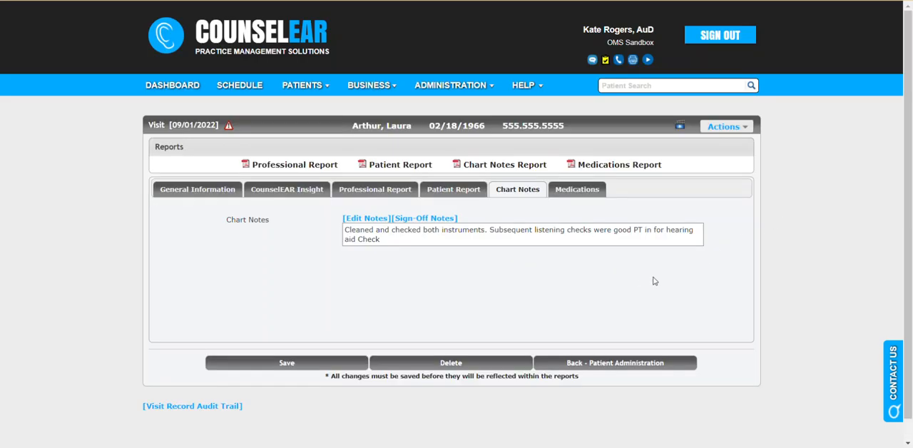
pyautogui.click(236, 197)
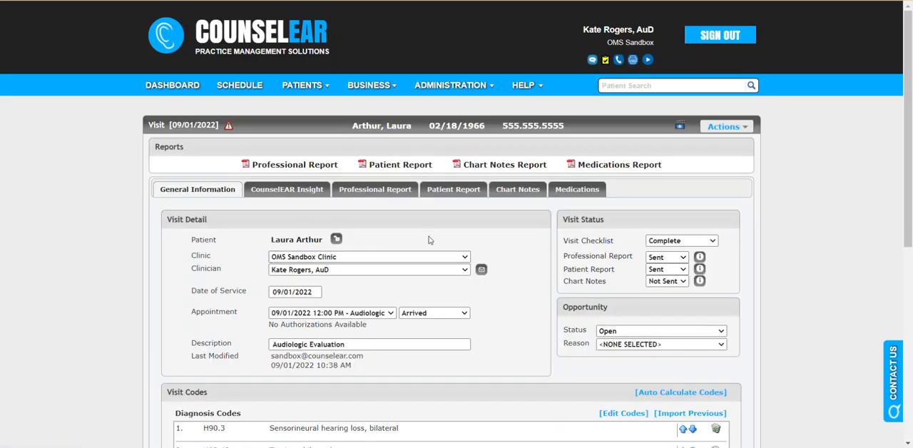